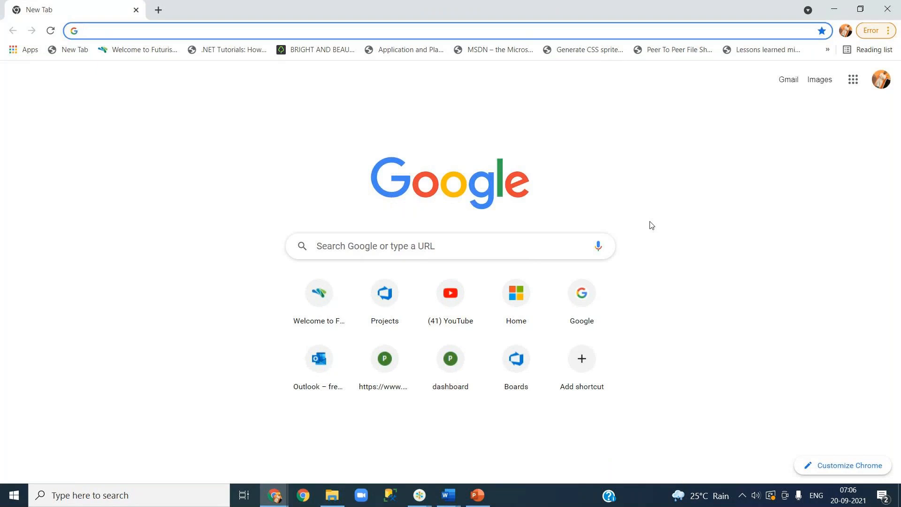
- Go to the YourPlanner21 organization on dev.azure.com and open the OnlineReservationSystem project
text(dev)
key(Return)
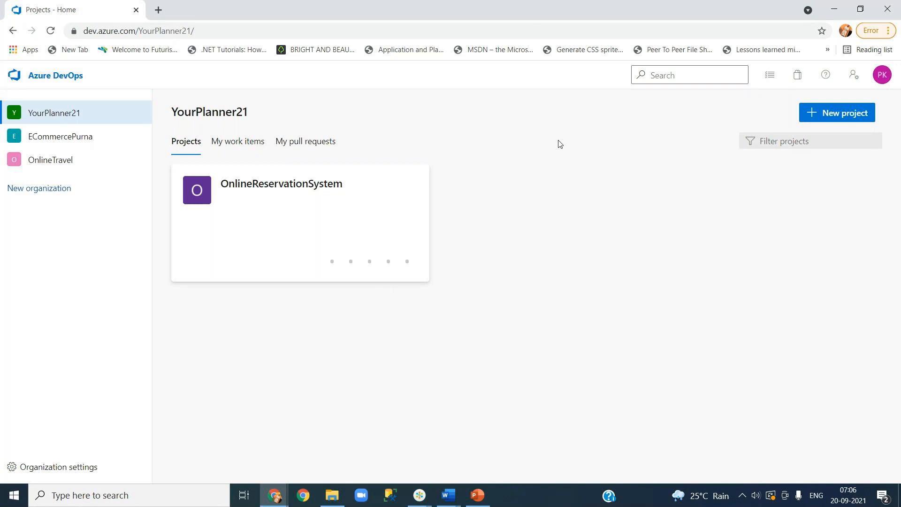
click(313, 191)
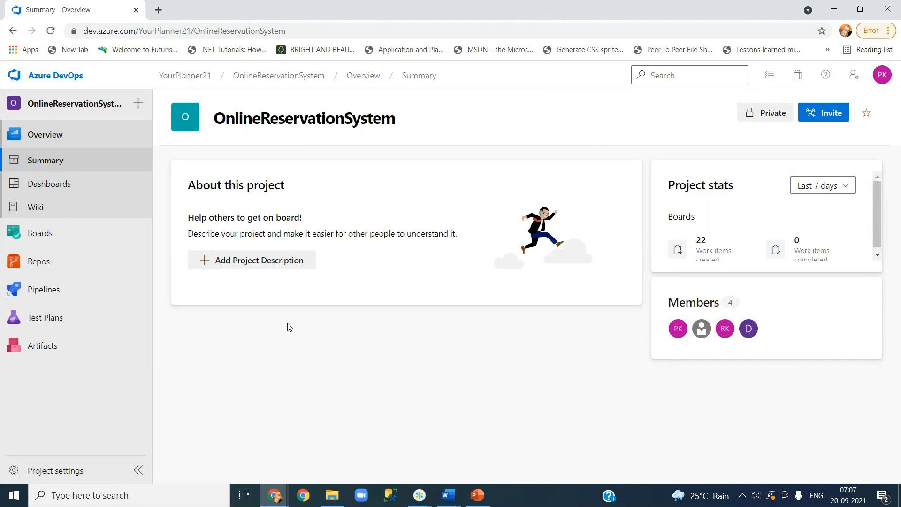
- View the project's work items and the DB Dev board, and open the team's Sprint 1 taskboard
click(76, 242)
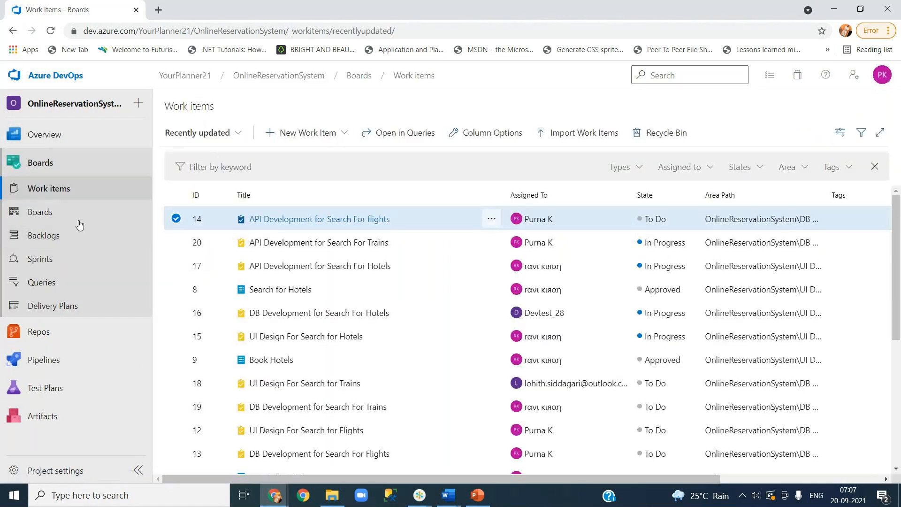
click(47, 219)
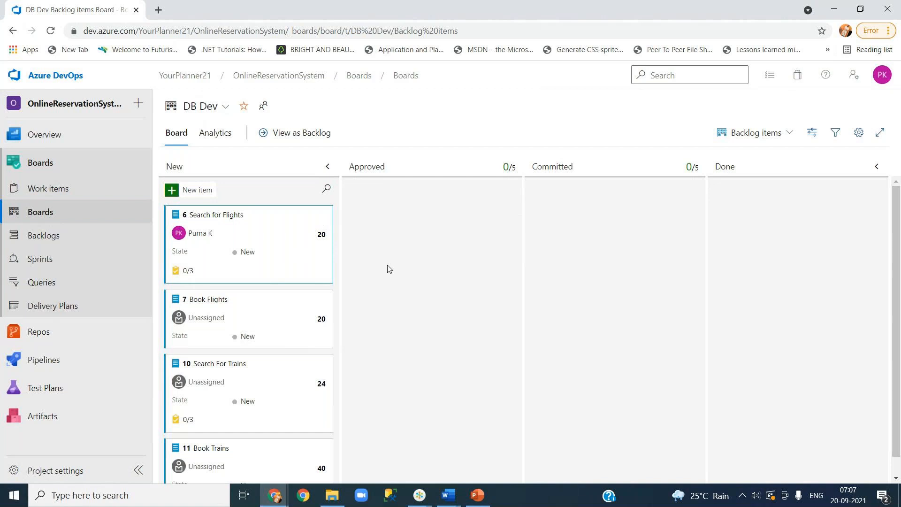
click(85, 262)
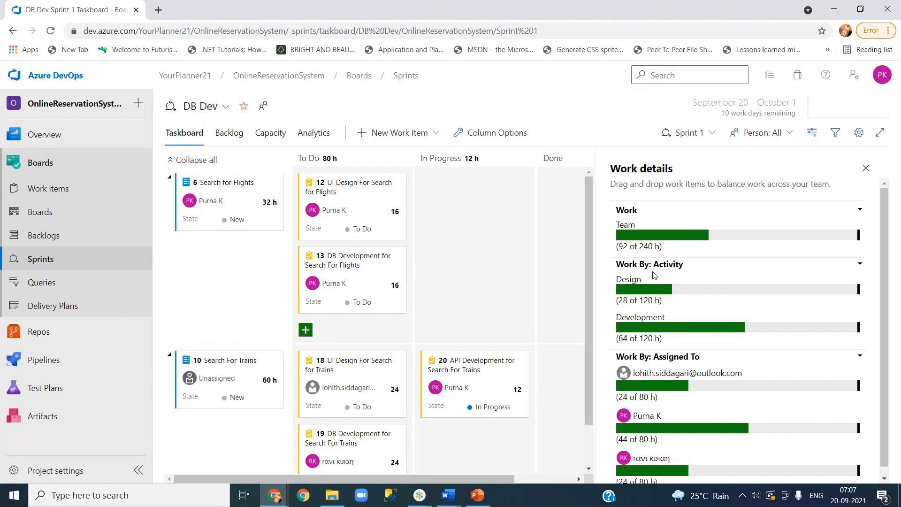
- Review the Sprint 1 work details for the team, by activity and by assignee
scroll(700, 268, down, 1)
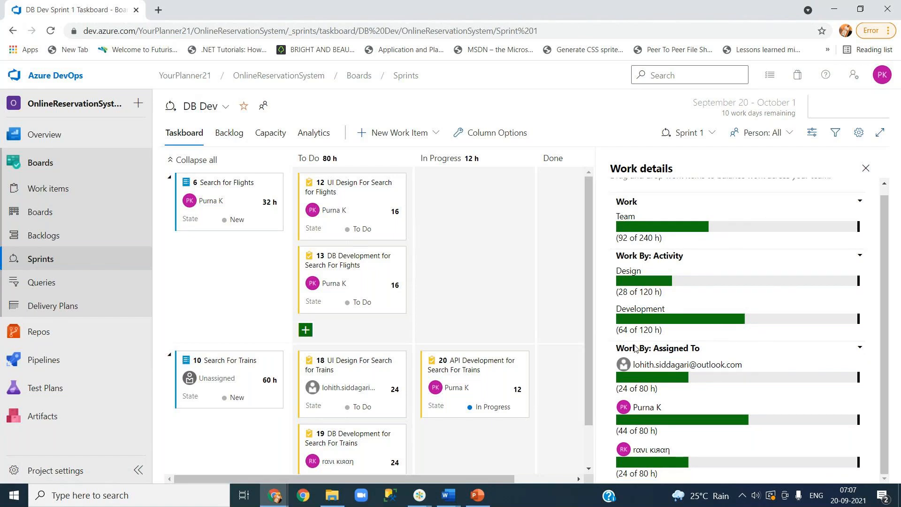
scroll(716, 313, up, 1)
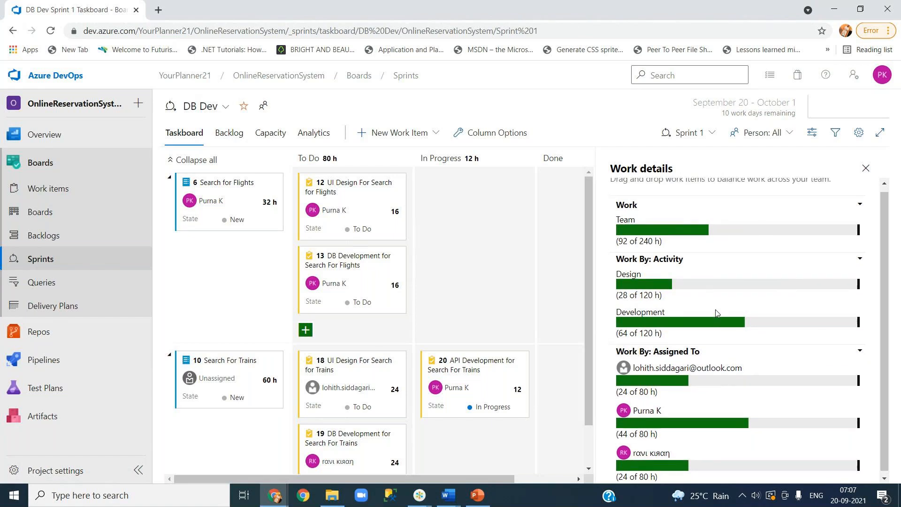
scroll(716, 313, up, 1)
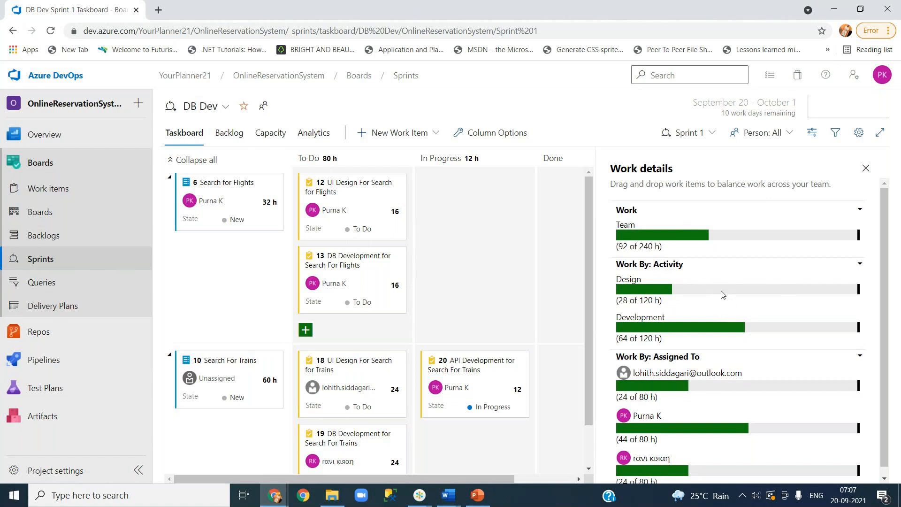
scroll(715, 315, down, 1)
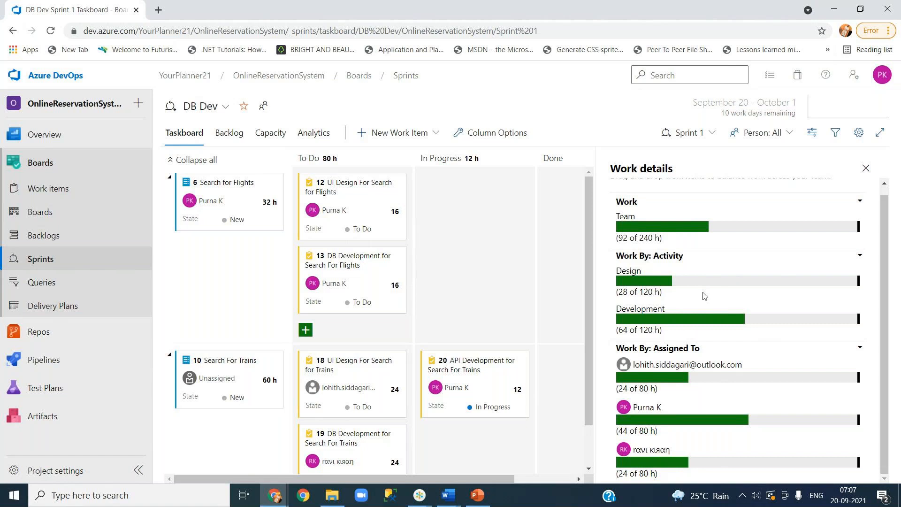
scroll(704, 296, up, 1)
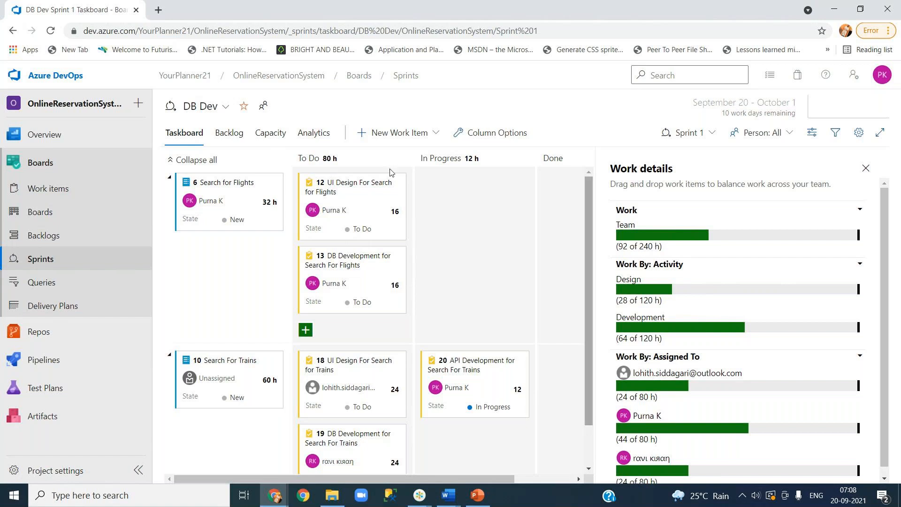
- Check each team member's activity and daily capacity for Sprint 1, and return to the taskboard
click(273, 134)
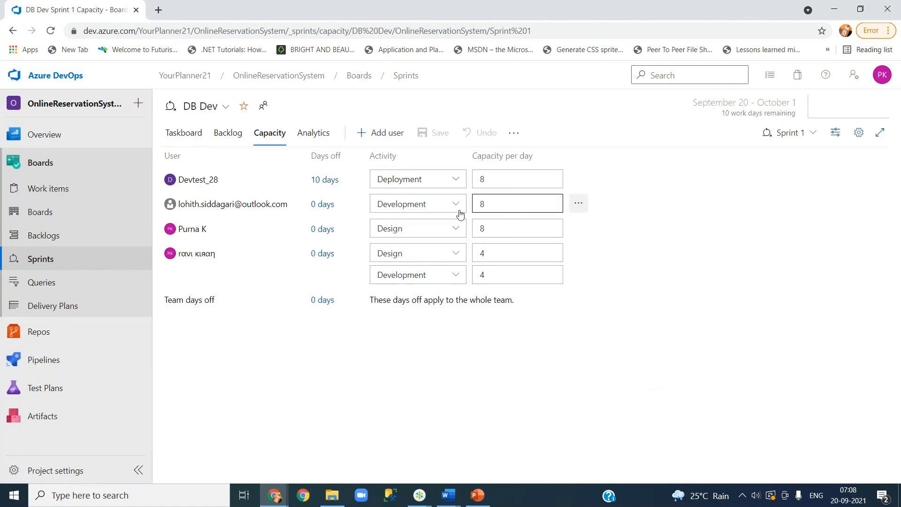
click(198, 136)
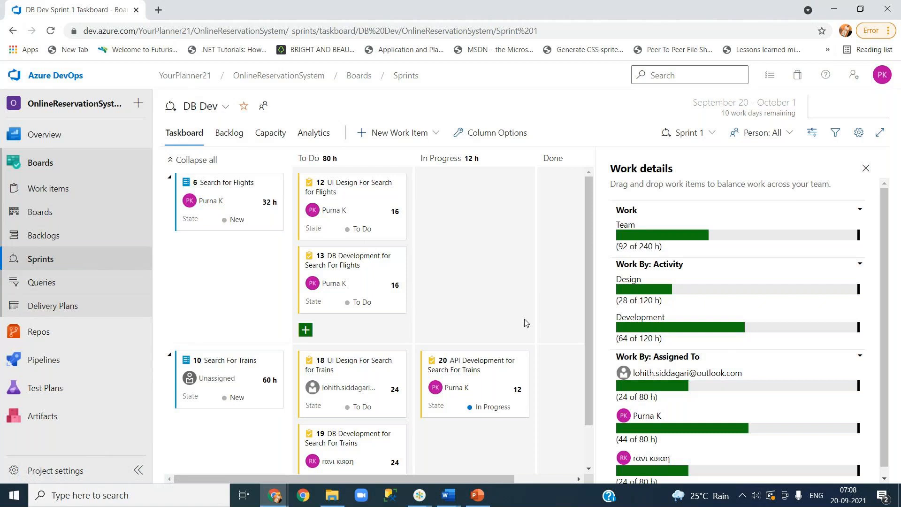
scroll(525, 322, down, 1)
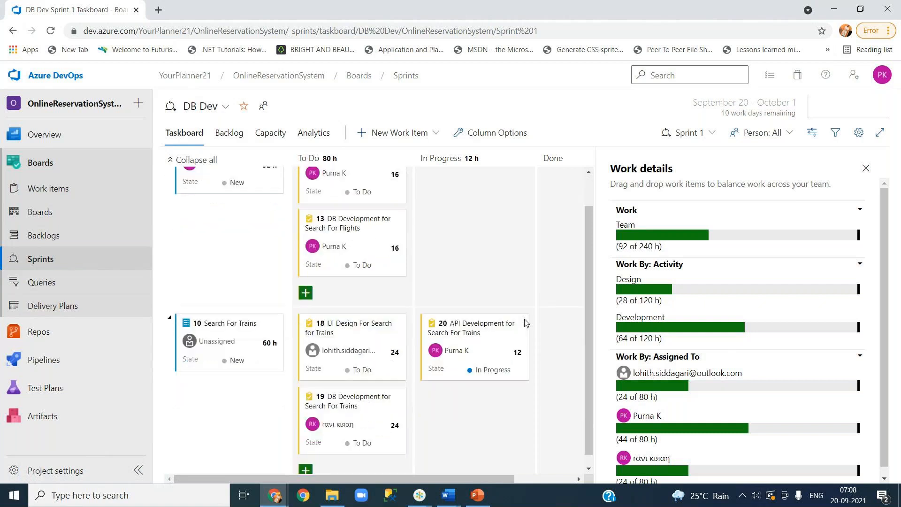
scroll(535, 331, up, 1)
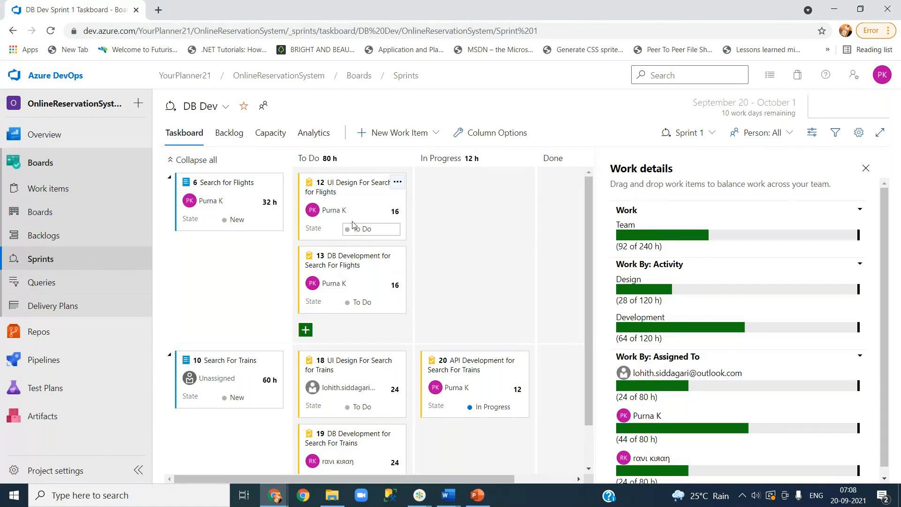
- Examine the Activity and Blocked choices of the task "UI Design For Search for Flights" and close it without changes
click(329, 193)
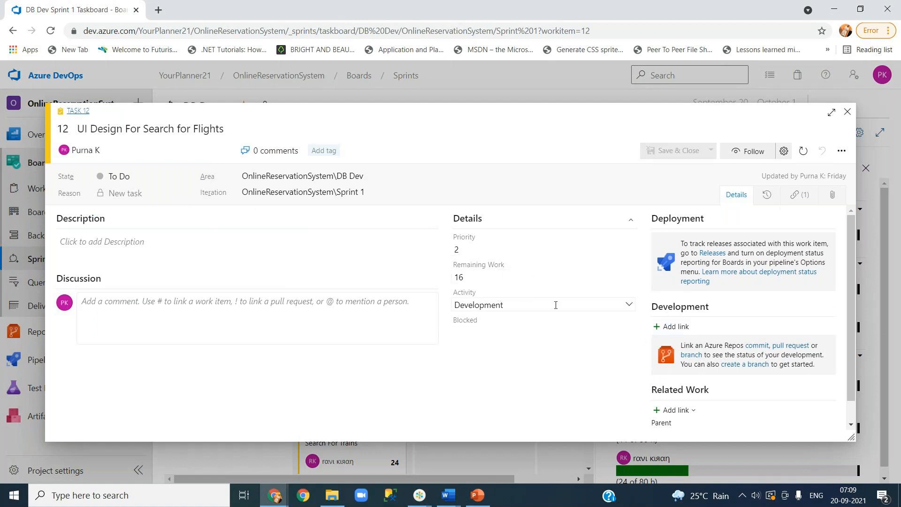
click(629, 306)
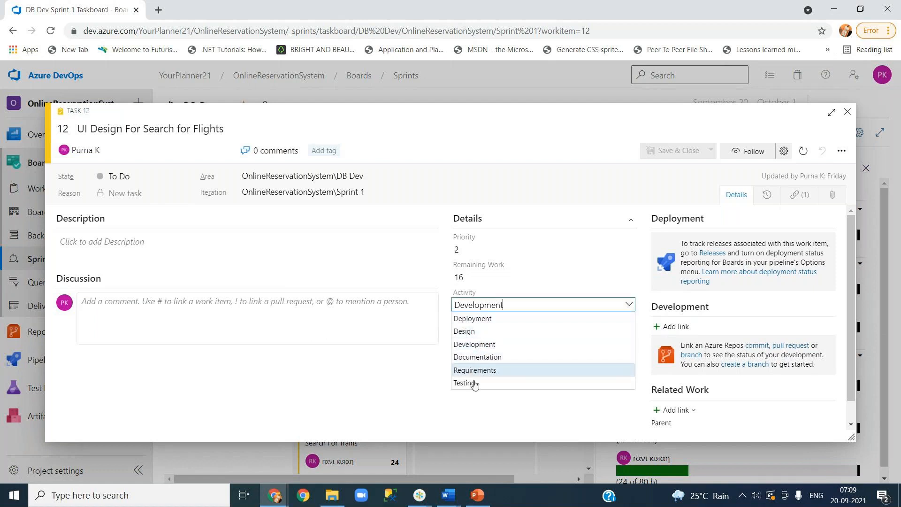
click(467, 416)
click(576, 330)
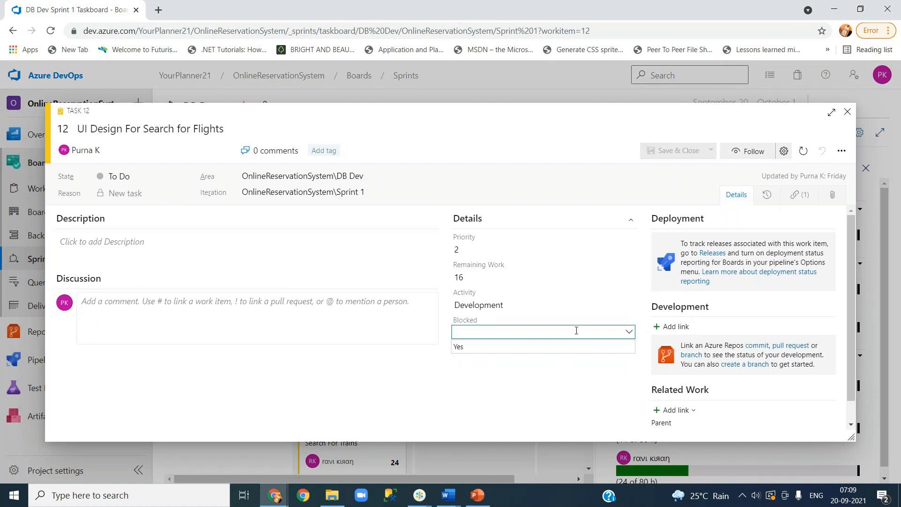
click(549, 388)
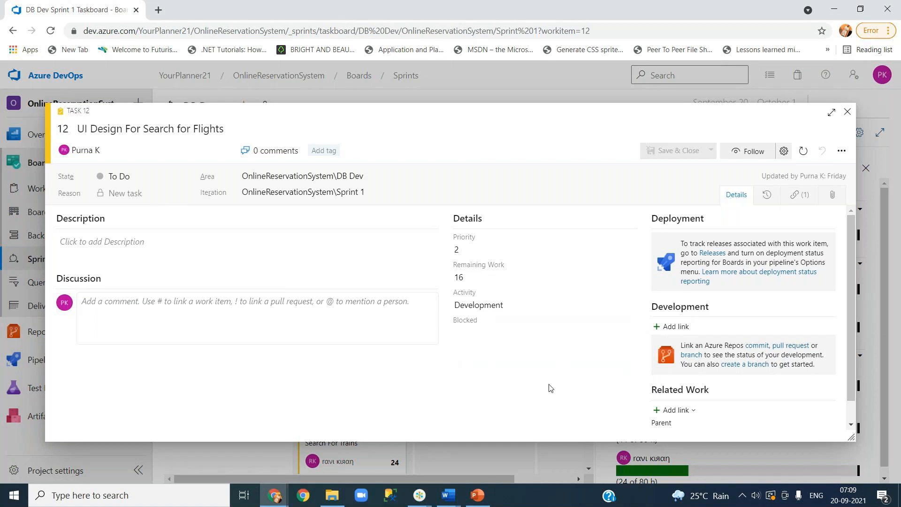
click(534, 329)
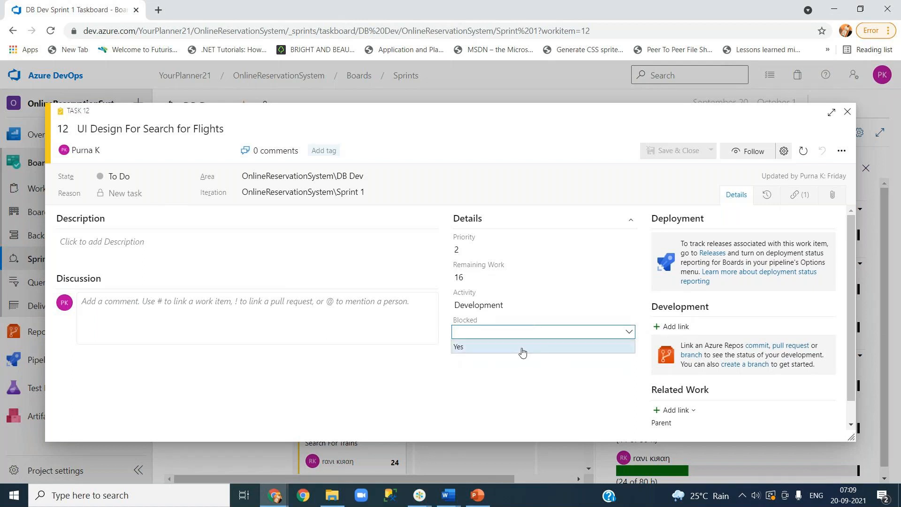
click(535, 390)
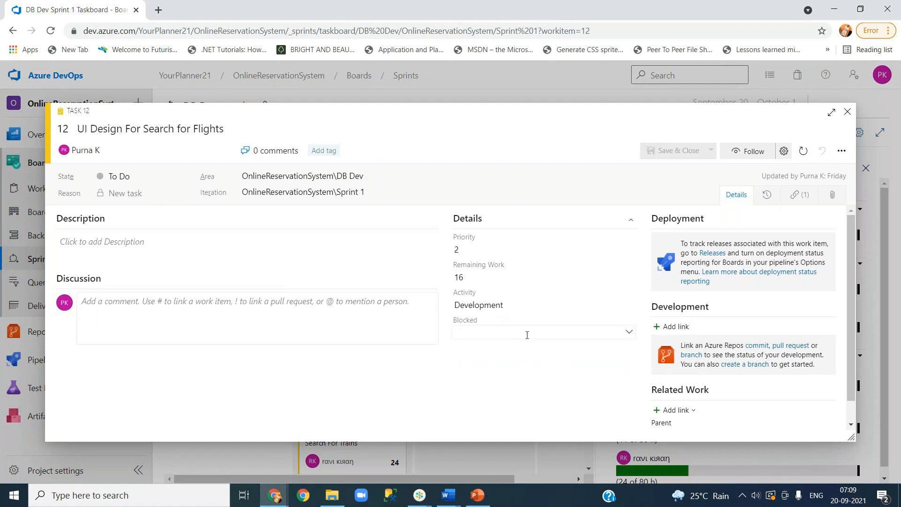
click(506, 304)
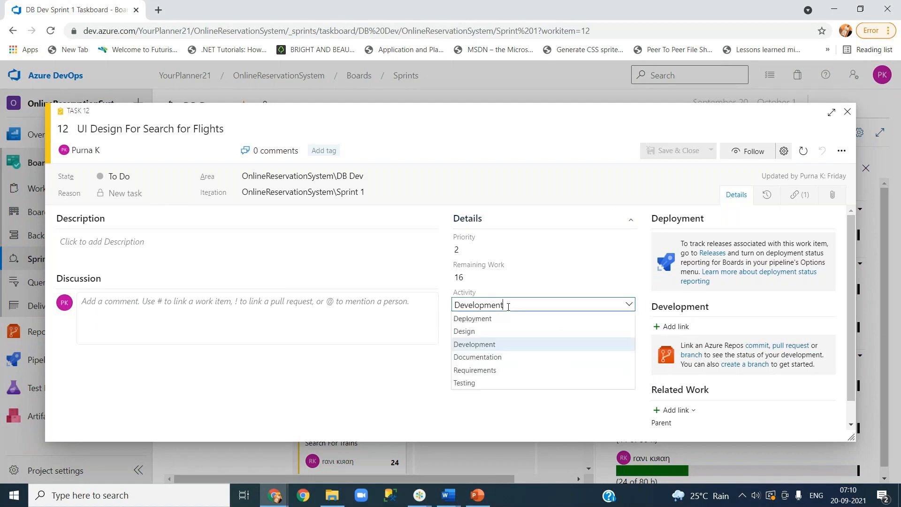
click(511, 409)
click(846, 113)
key(Escape)
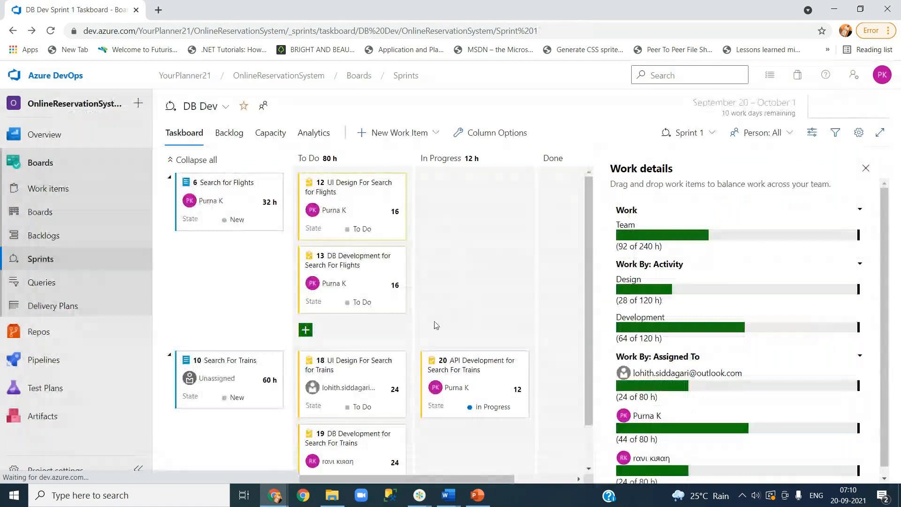
- Inspect the remaining work and activity of the task "DB Development for Search For Trains" and close it
scroll(343, 358, down, 2)
scroll(344, 358, up, 2)
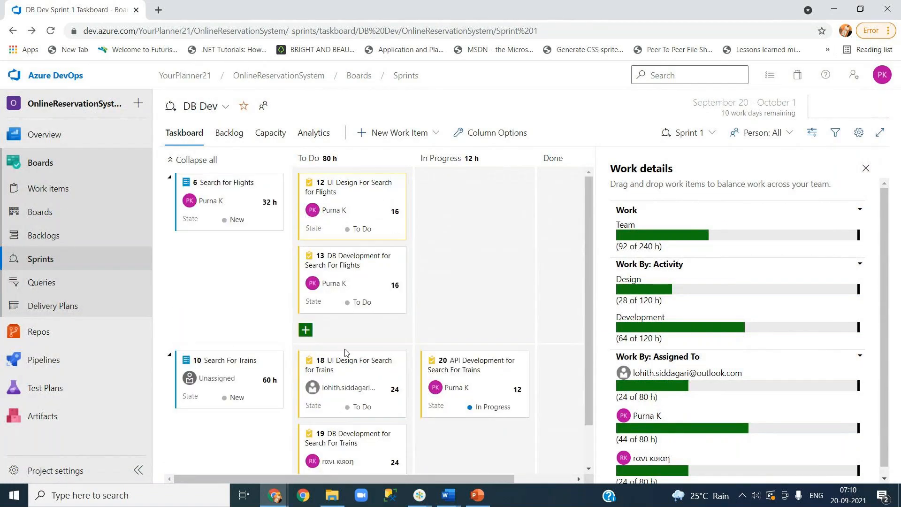
scroll(342, 358, down, 2)
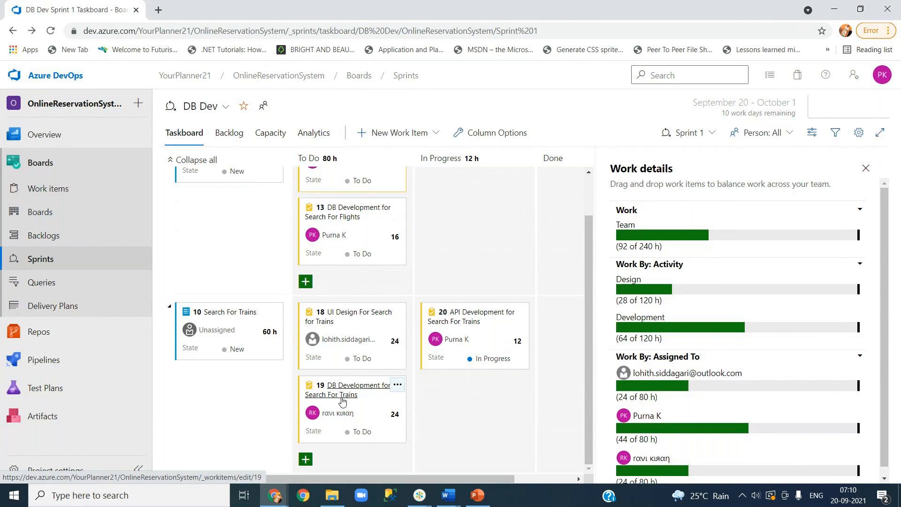
click(342, 400)
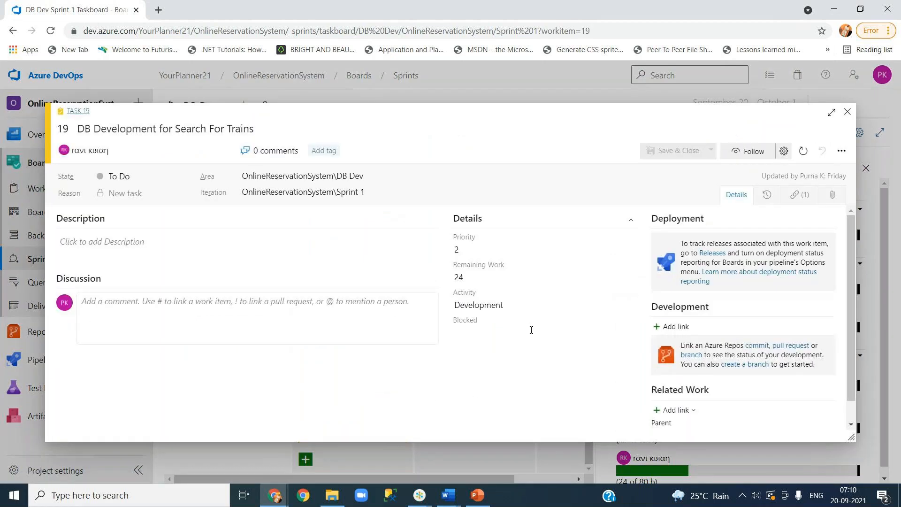
click(847, 112)
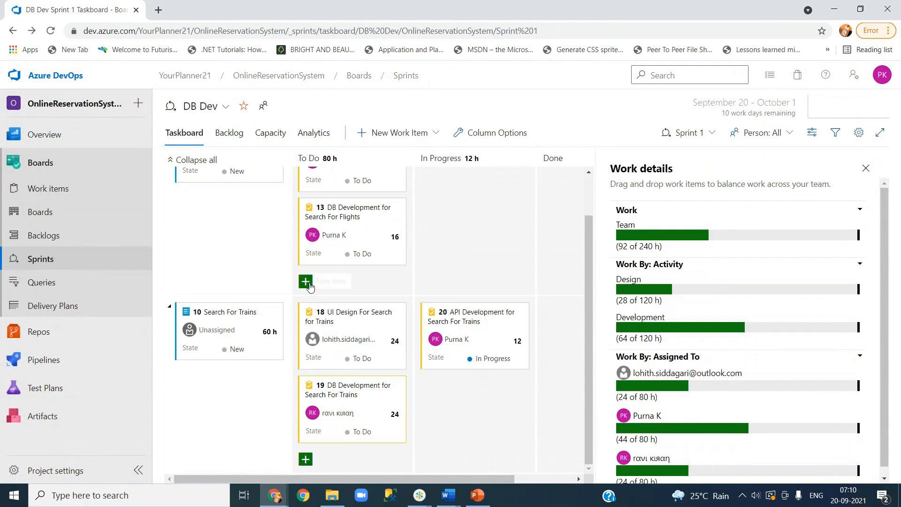
- Add a task titled "Test Task 1" under the Search for Flights backlog item in the To Do state
click(307, 283)
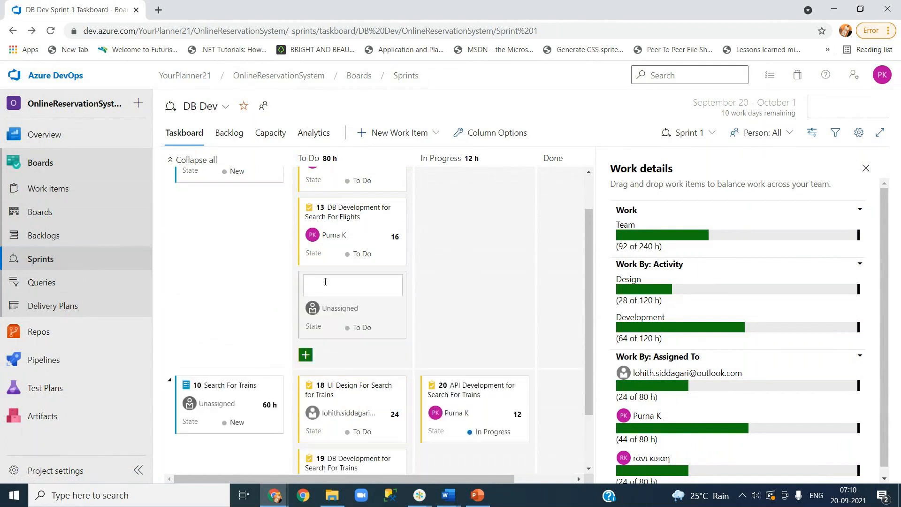
key(Escape)
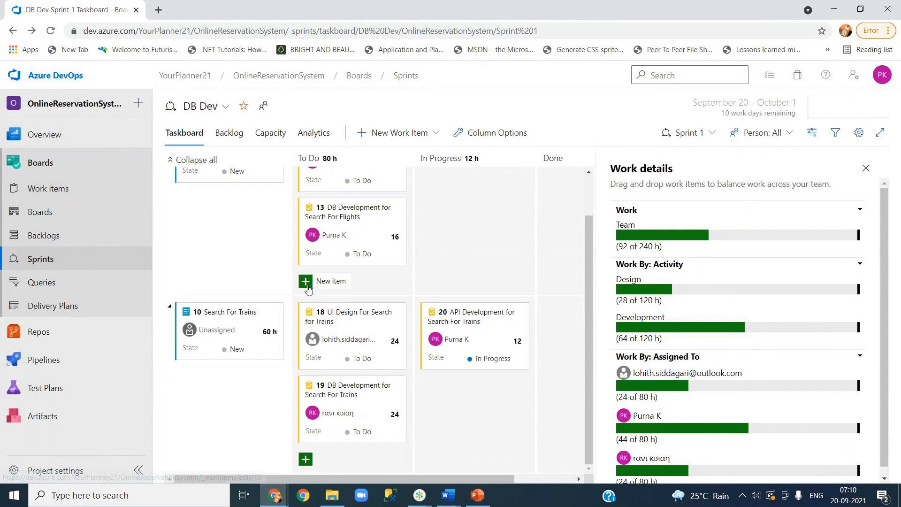
click(310, 282)
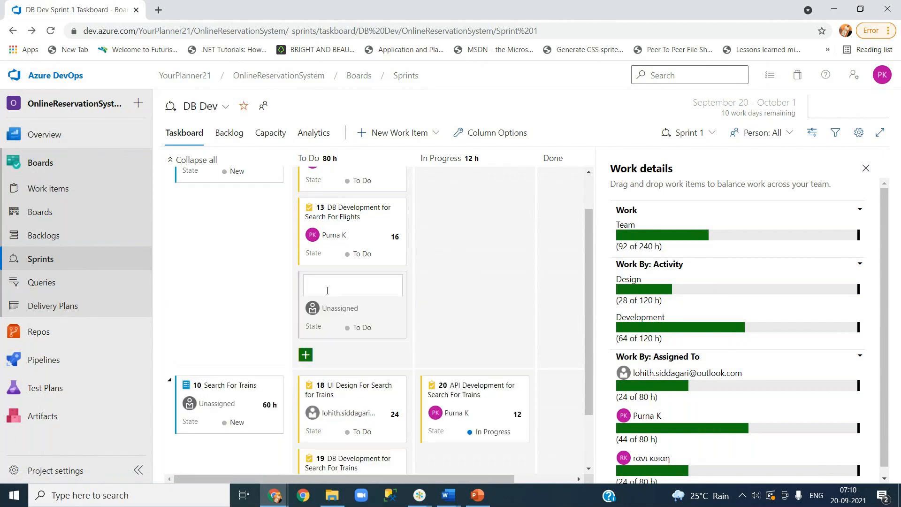
text(Test Task 1)
click(441, 299)
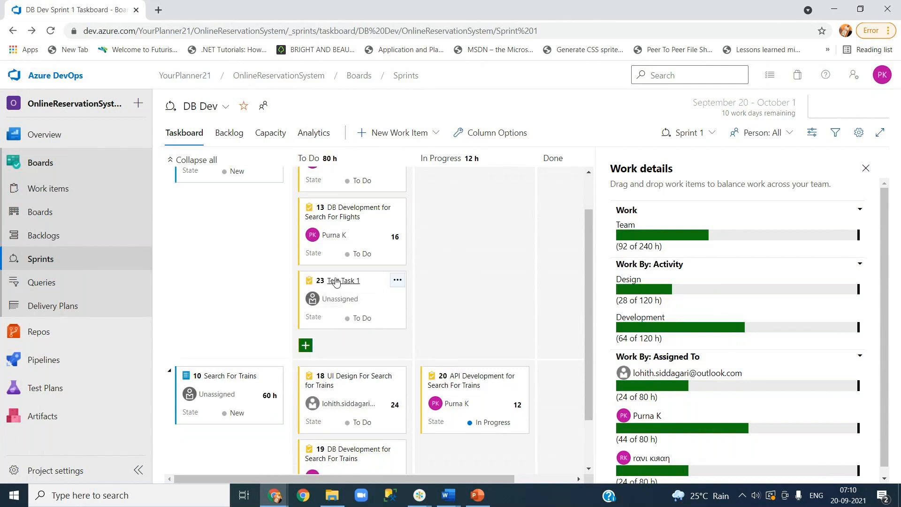
- Open Test Task 1 and assign it to the team member listed by an Outlook e-mail address
click(336, 280)
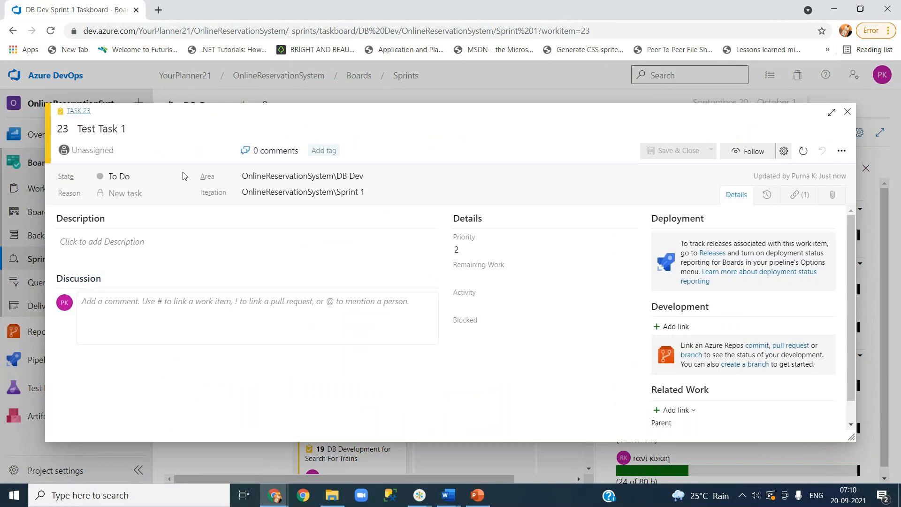
click(92, 149)
click(155, 191)
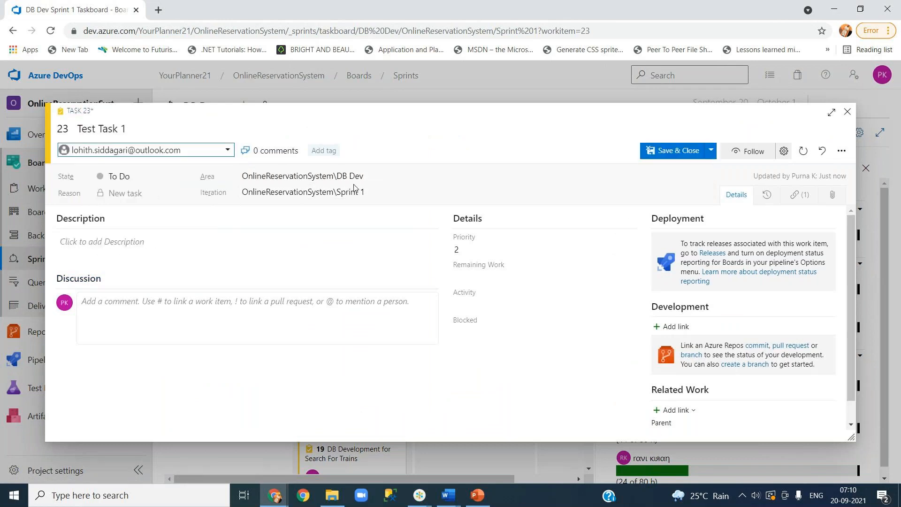
- Set Test Task 1's remaining work to 12 and its activity to Design, and save the task
click(500, 276)
text(12)
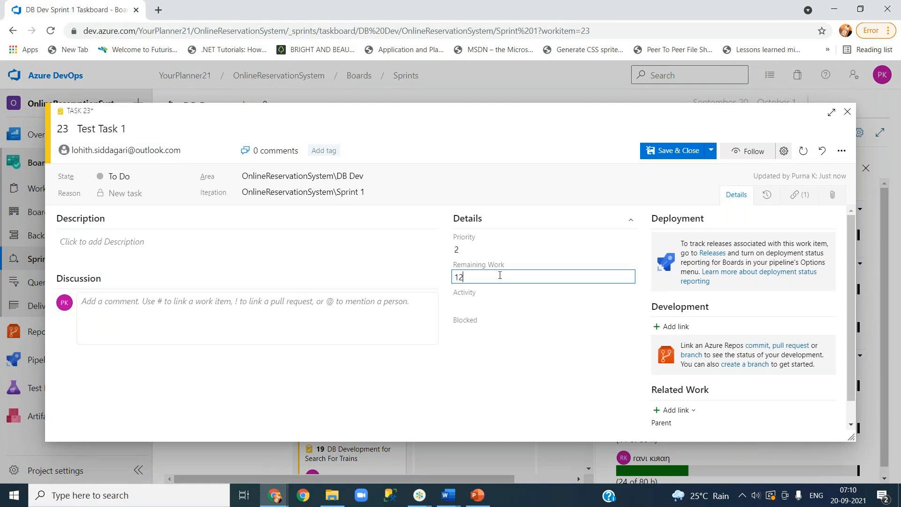
click(498, 304)
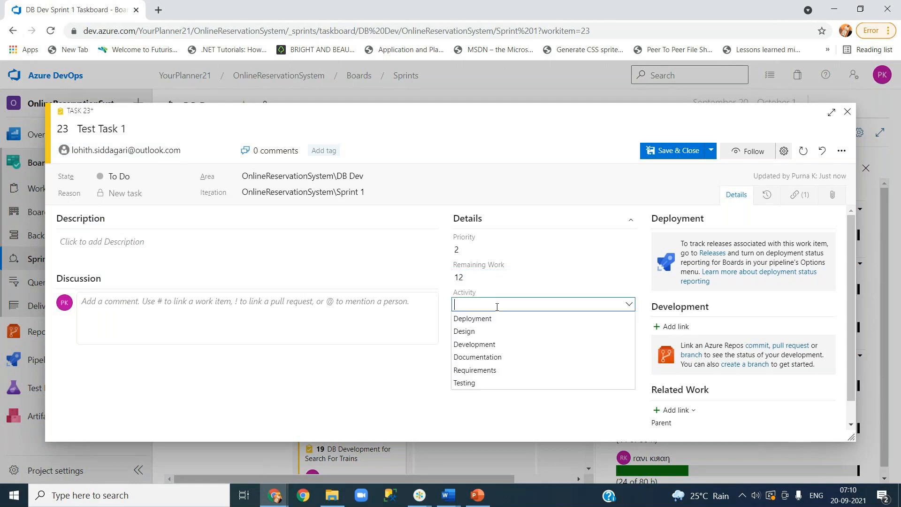
click(490, 332)
click(669, 154)
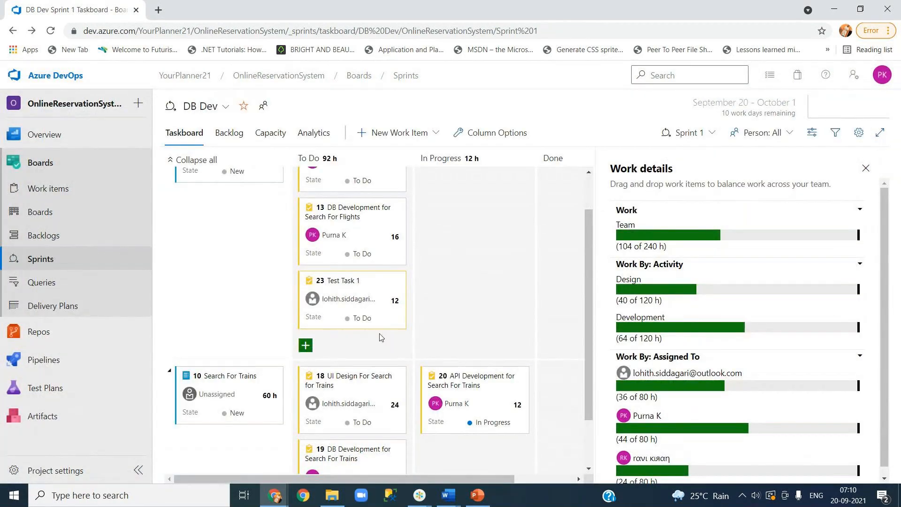
- Add a task titled "Test Task 2" under the Search for Flights backlog item in the To Do state
click(304, 346)
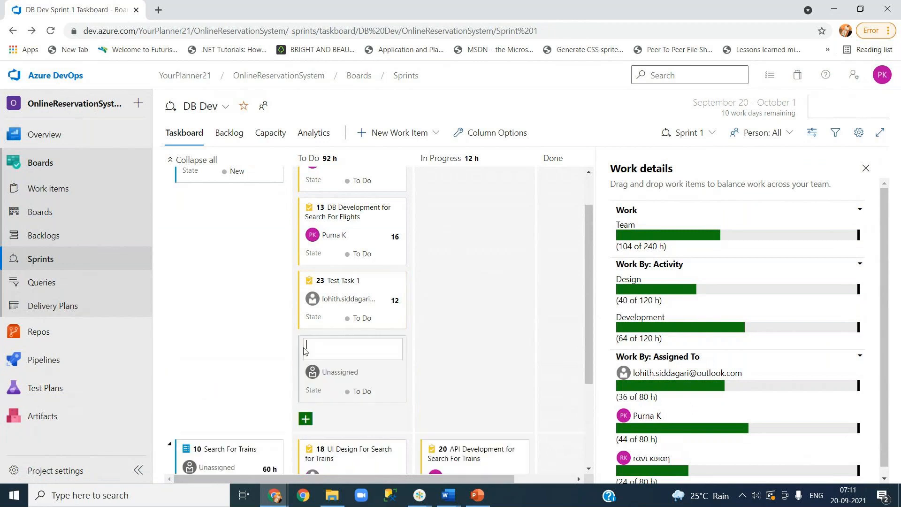
text(Test Task 2)
click(451, 364)
- Open Test Task 2 and assign it to the team member with the initials RK
click(336, 345)
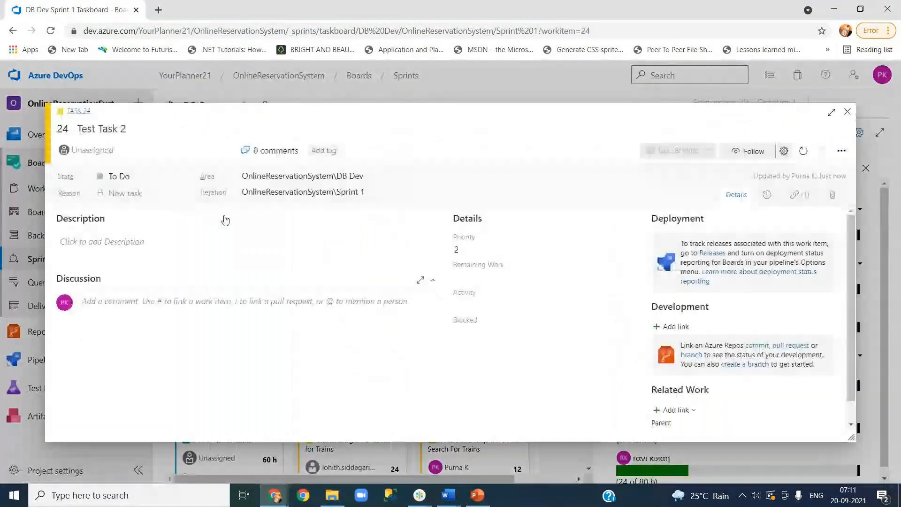
click(163, 150)
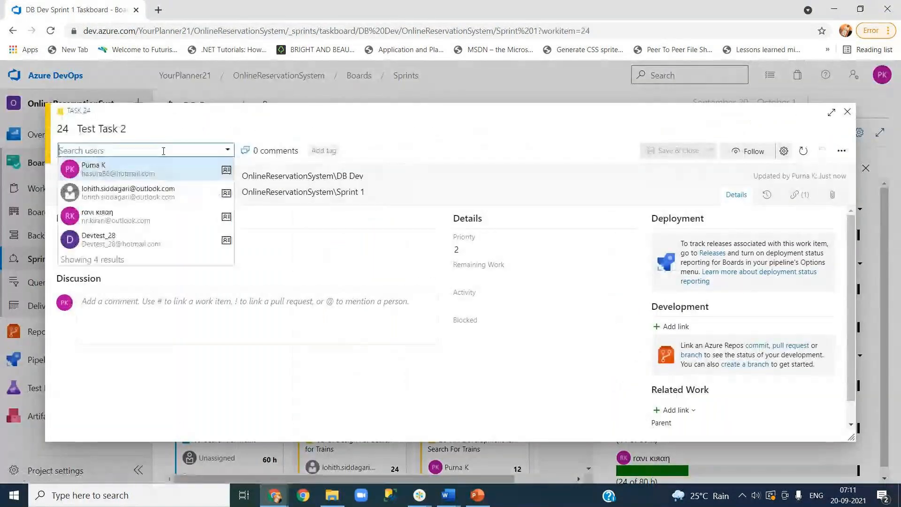
click(150, 214)
- Set Test Task 2's remaining work to 10, its activity to Requirements and Blocked to Yes, and save and close the task
click(494, 275)
text(10)
click(498, 303)
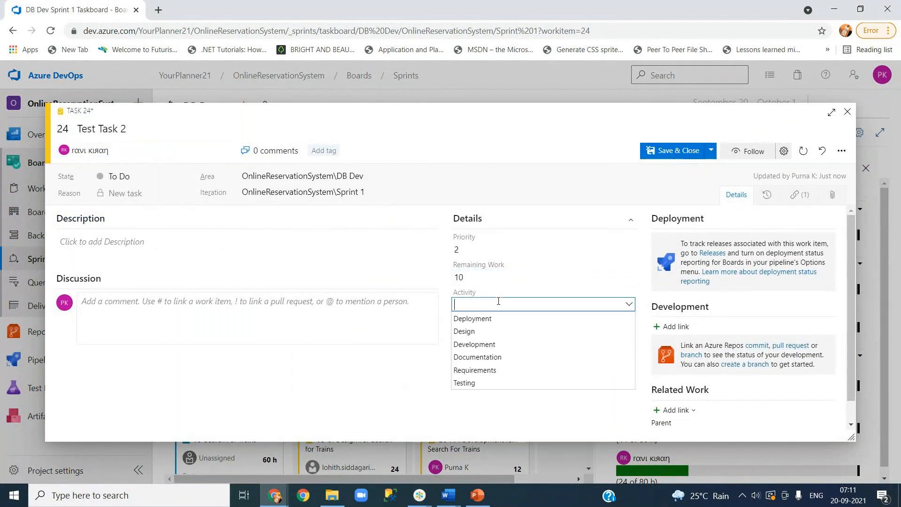
click(498, 370)
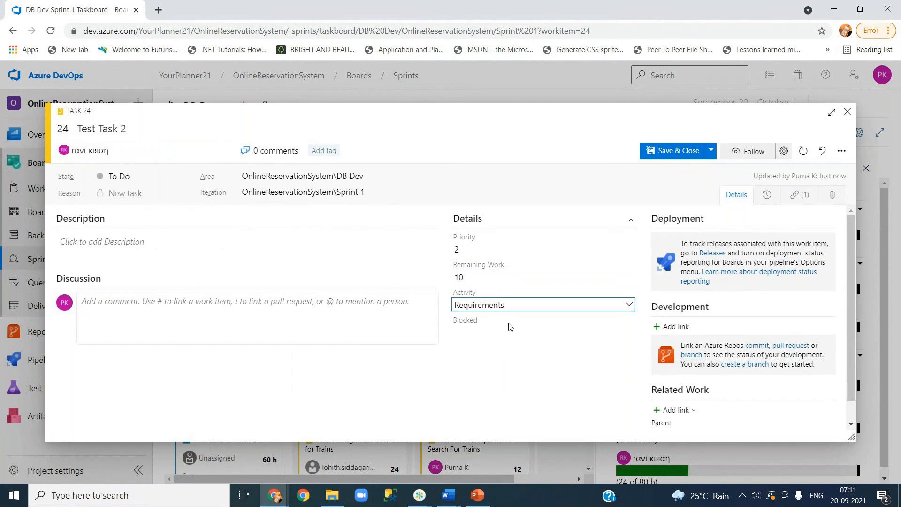
click(509, 331)
click(483, 352)
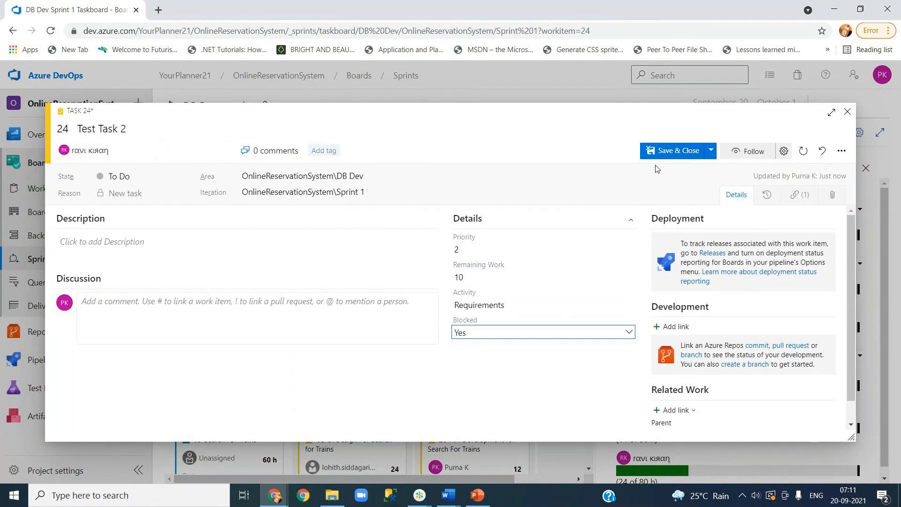
click(671, 151)
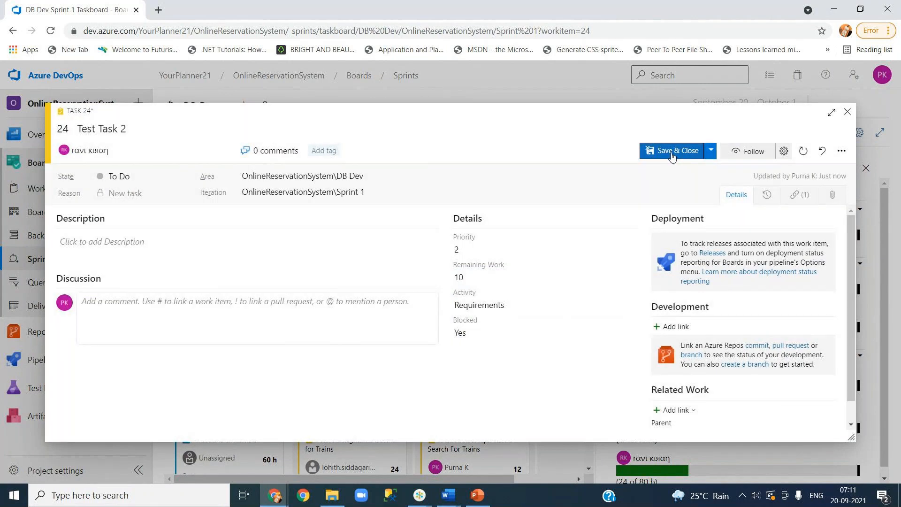
- Add a task titled "Test Task 3" under the Search For Trains backlog item in the To Do state
scroll(436, 360, down, 3)
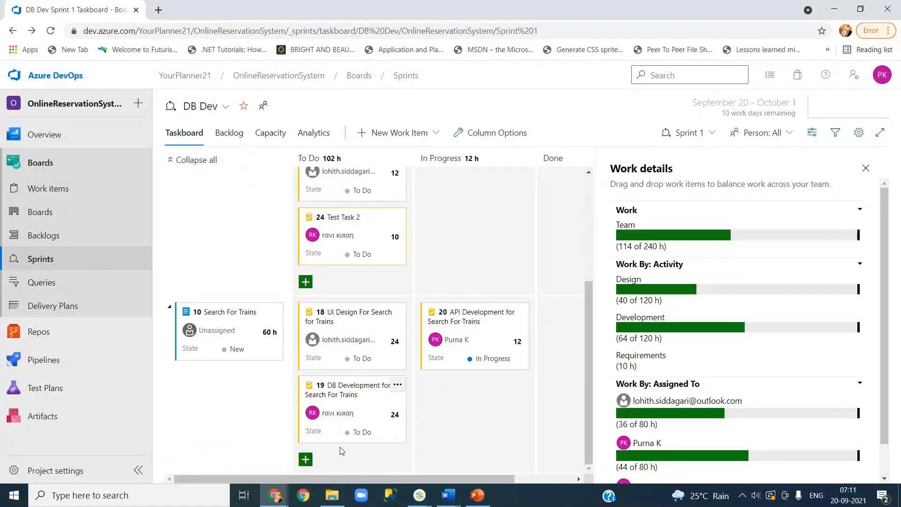
click(306, 459)
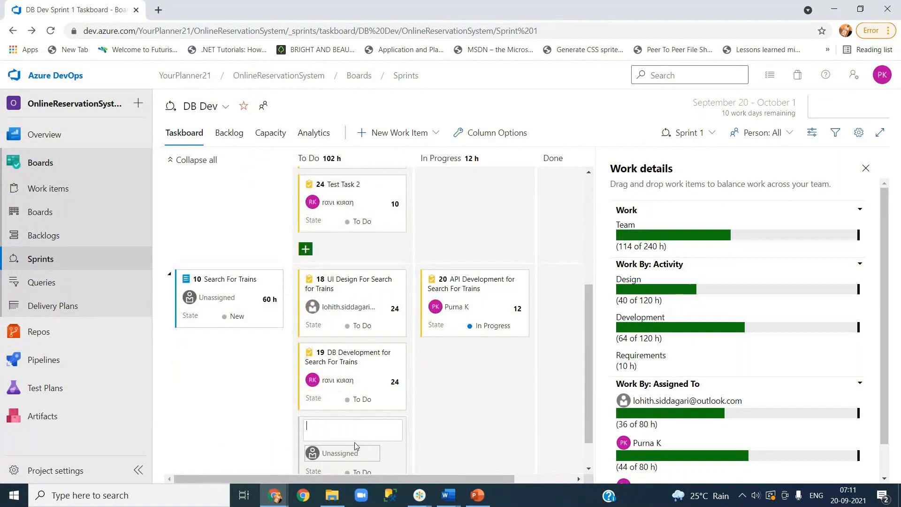
text(Test Task 3)
key(Return)
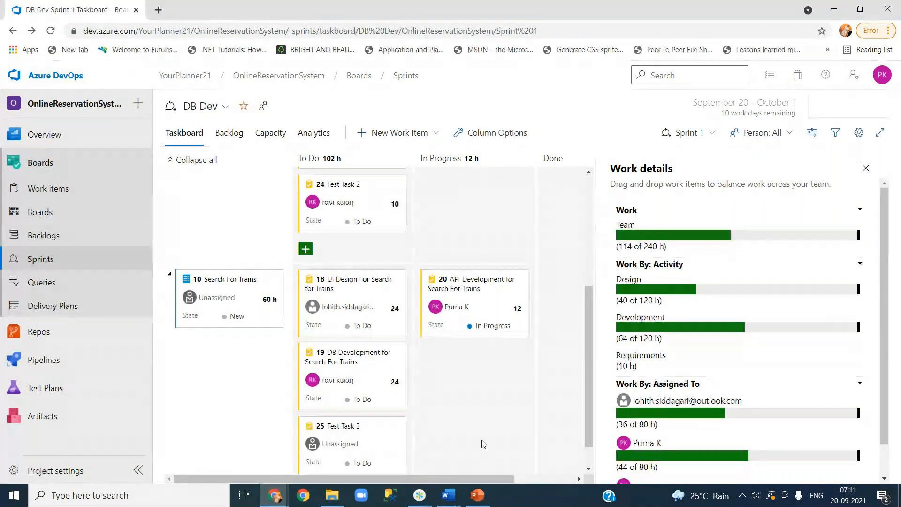
- Open Test Task 3 and assign it to the Devtest_28 account
click(353, 395)
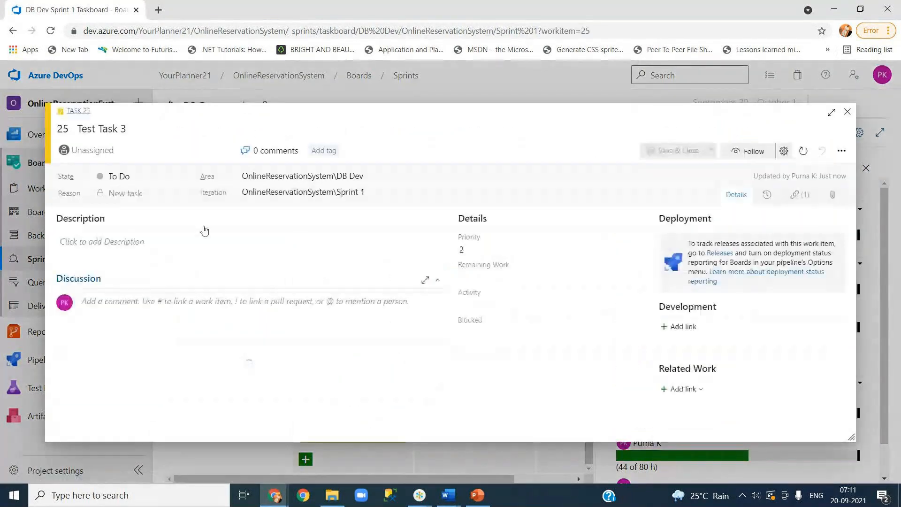
click(145, 151)
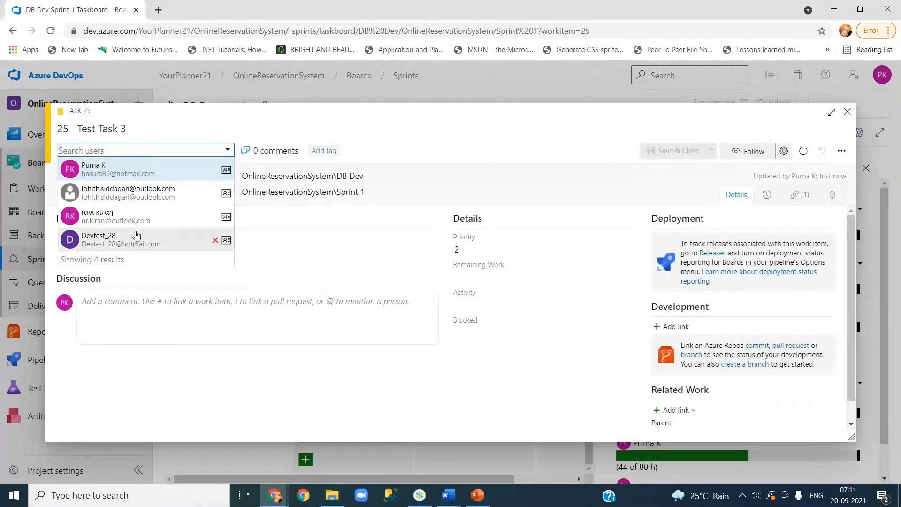
click(137, 237)
- Set Test Task 3's remaining work to 12, its activity to Deployment and Blocked to Yes, and save and close the task
click(489, 281)
text(12)
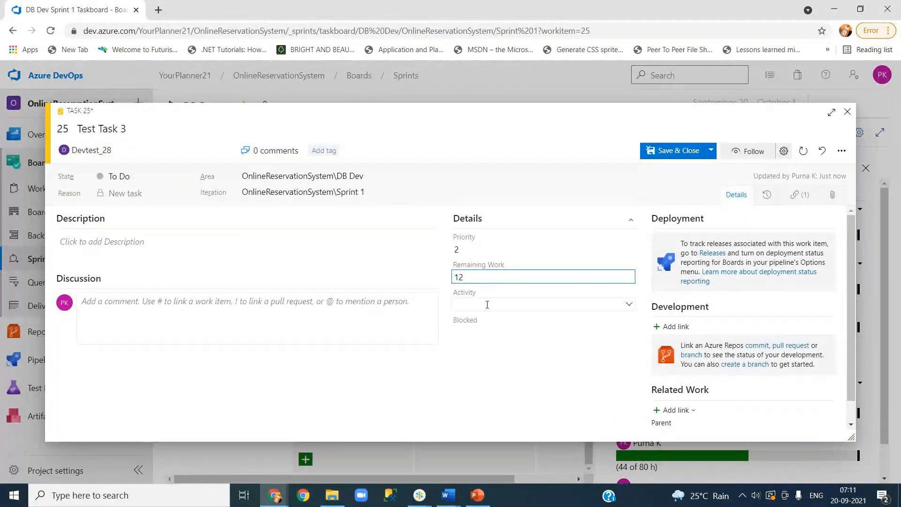
click(487, 304)
click(484, 318)
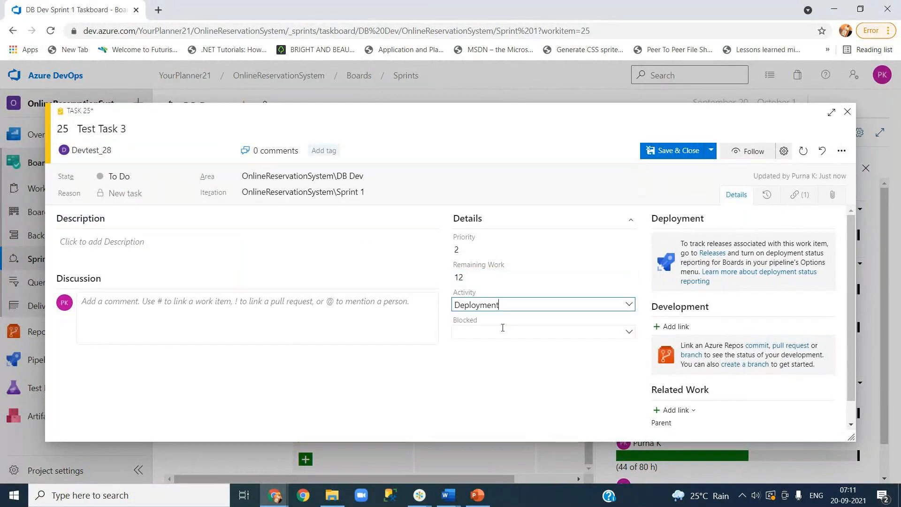
click(515, 330)
click(488, 347)
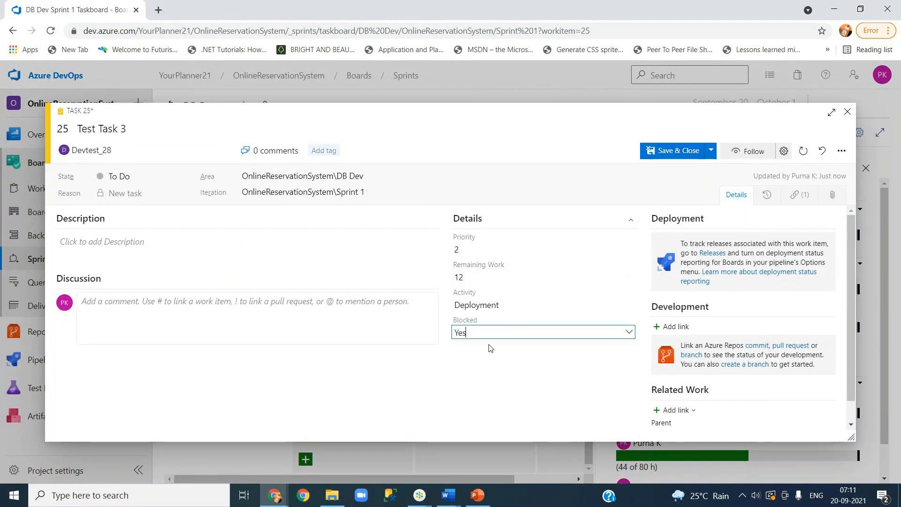
click(669, 151)
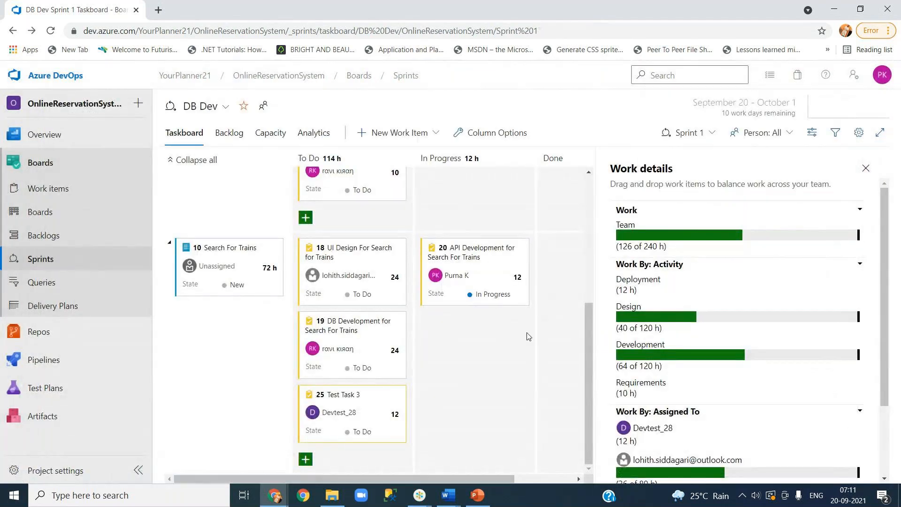
- Reopen Test Task 3, examine its remaining work, activity and blocked details without changing them, and close it
scroll(531, 344, up, 5)
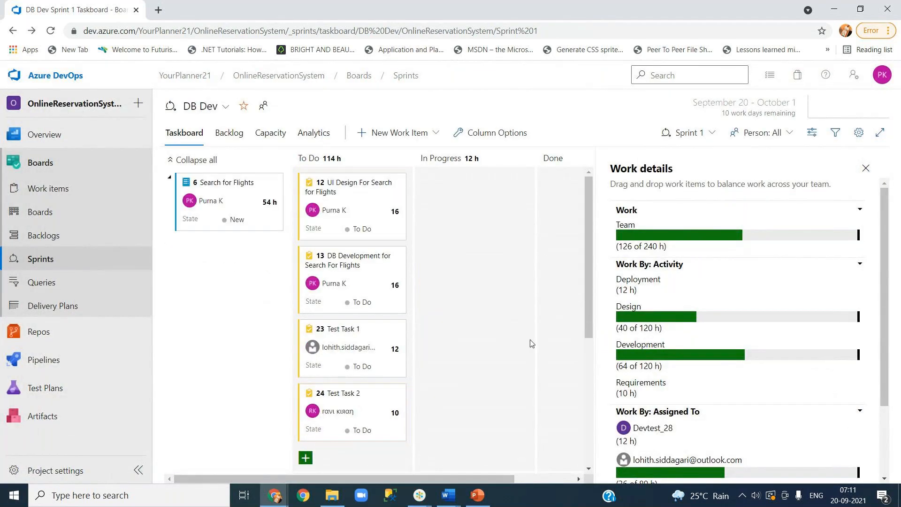
scroll(532, 344, down, 5)
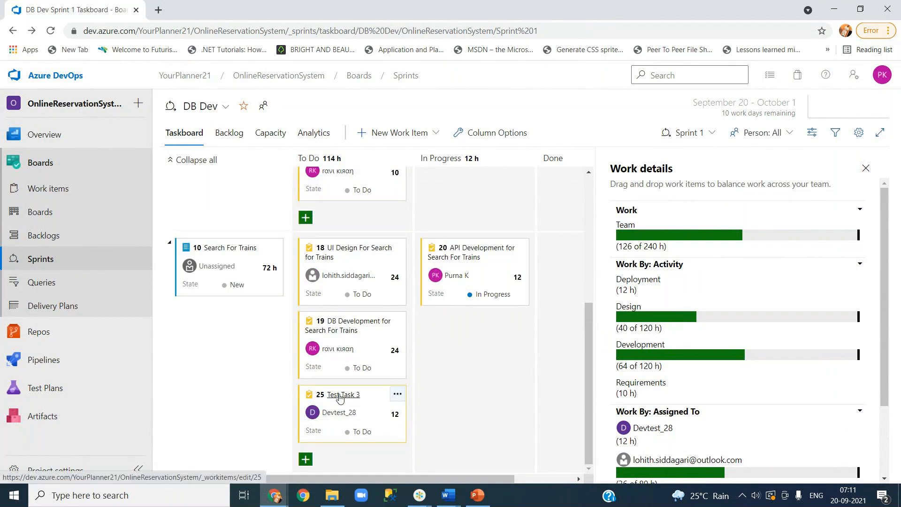
click(340, 396)
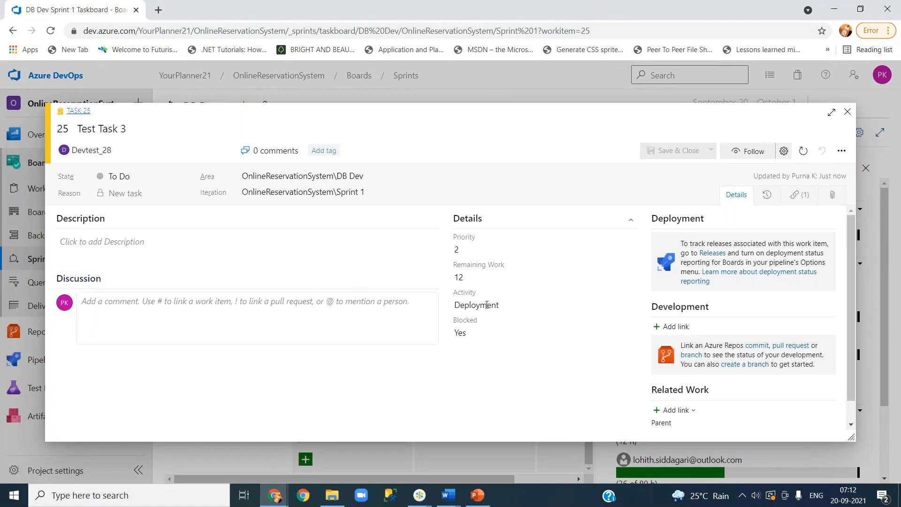
click(515, 278)
click(515, 267)
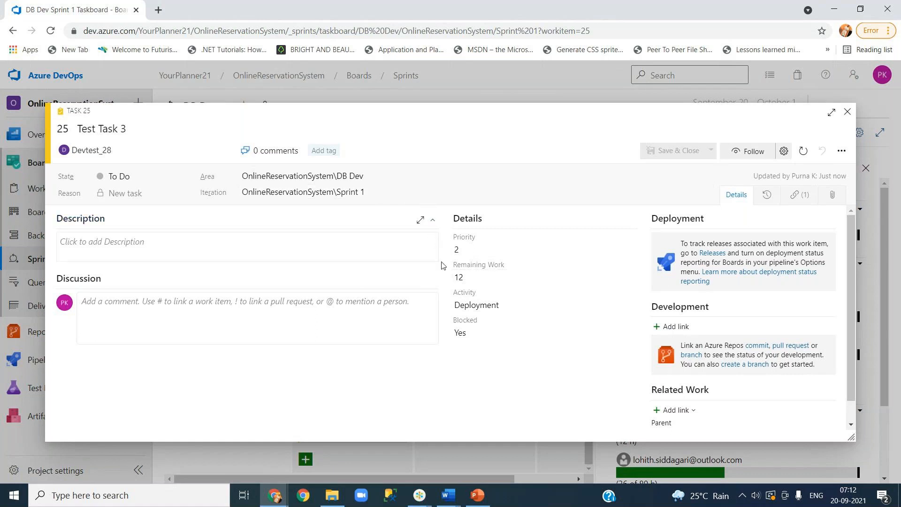
click(514, 277)
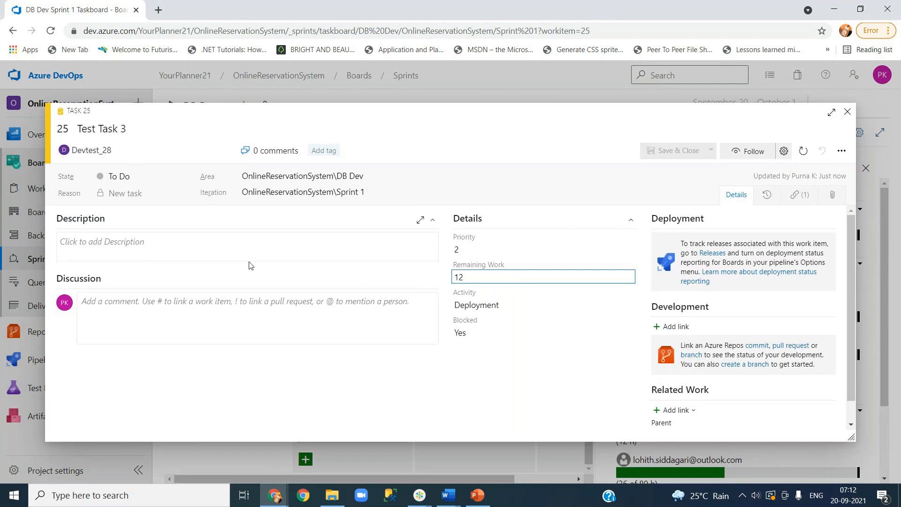
double_click(469, 277)
click(477, 277)
double_click(467, 278)
click(491, 380)
drag(474, 277, 455, 278)
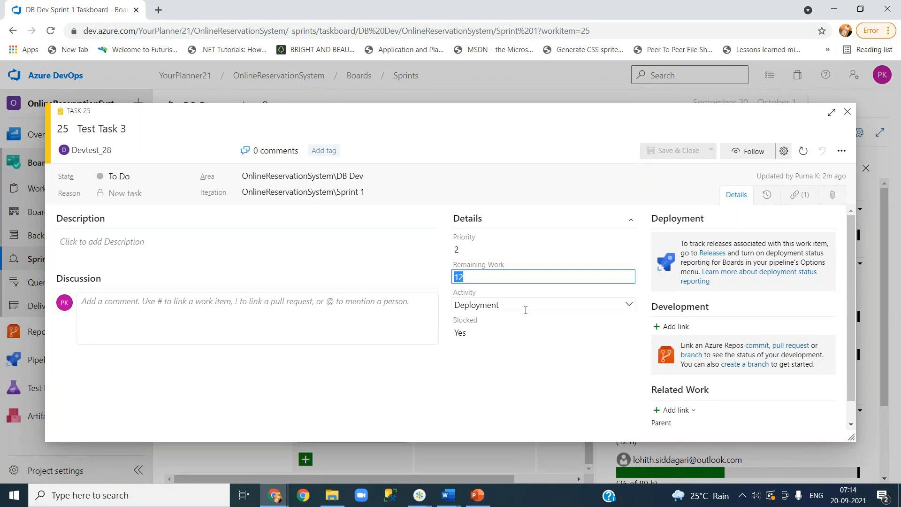
click(478, 278)
double_click(487, 277)
drag(480, 280, 454, 281)
click(471, 278)
double_click(467, 279)
click(512, 375)
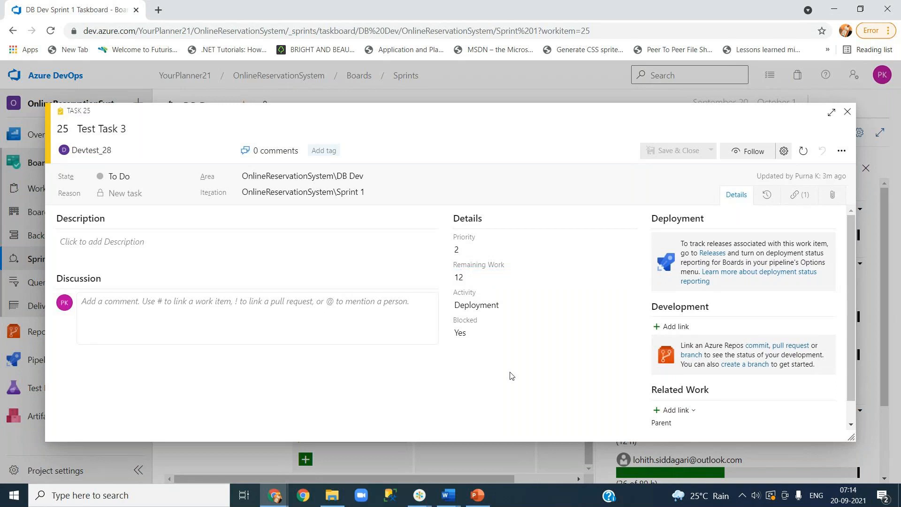
click(486, 275)
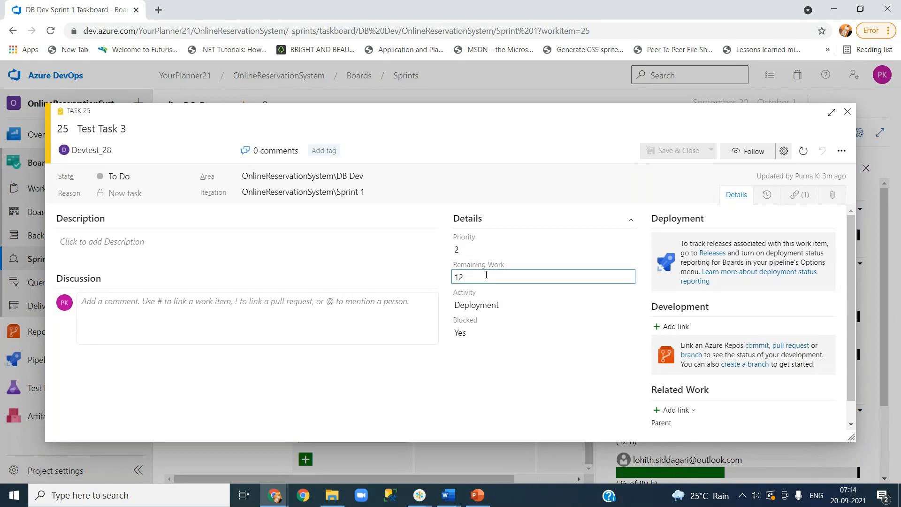
double_click(486, 276)
click(540, 300)
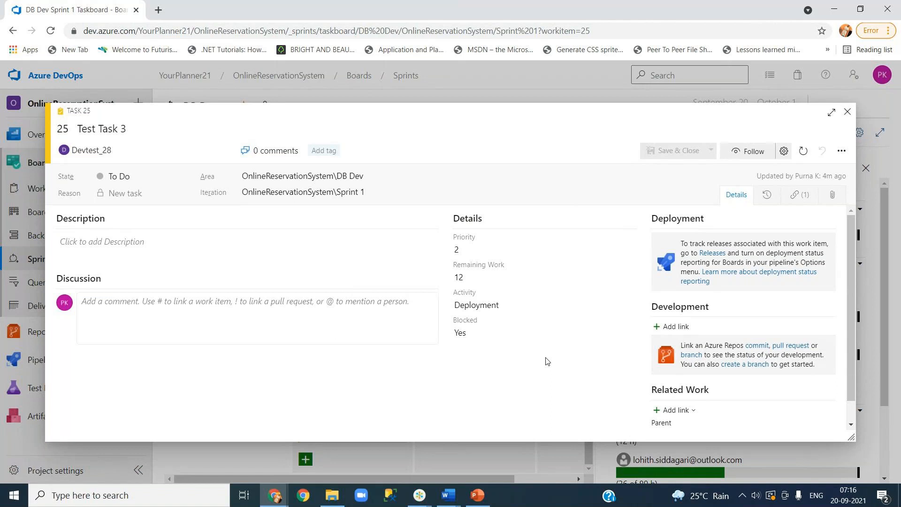
scroll(546, 361, down, 1)
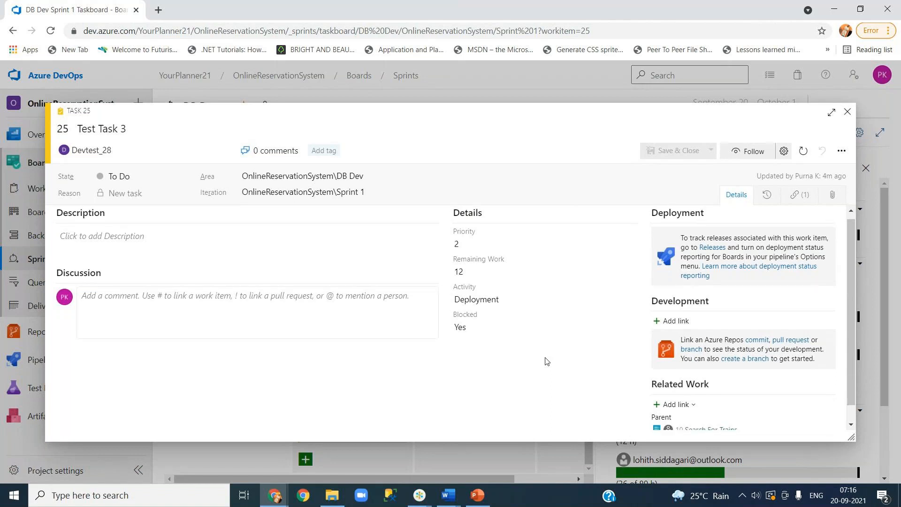
scroll(546, 361, up, 1)
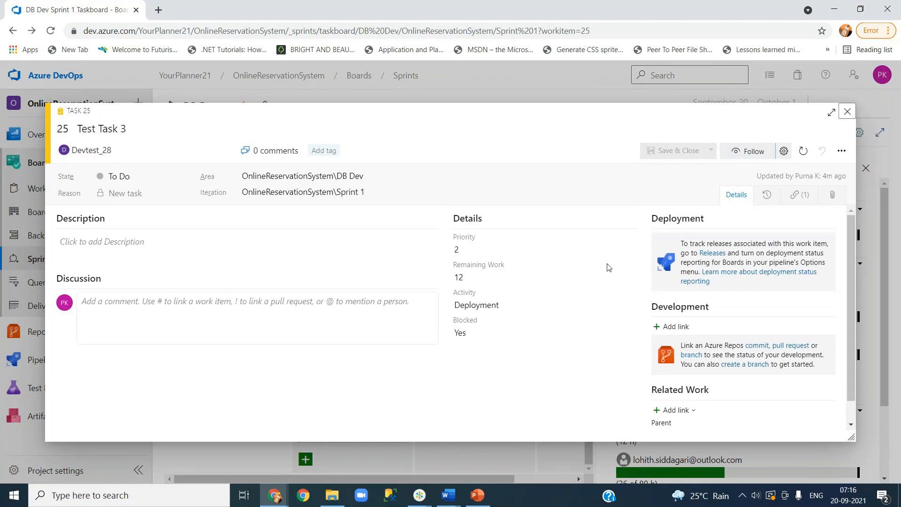
key(Escape)
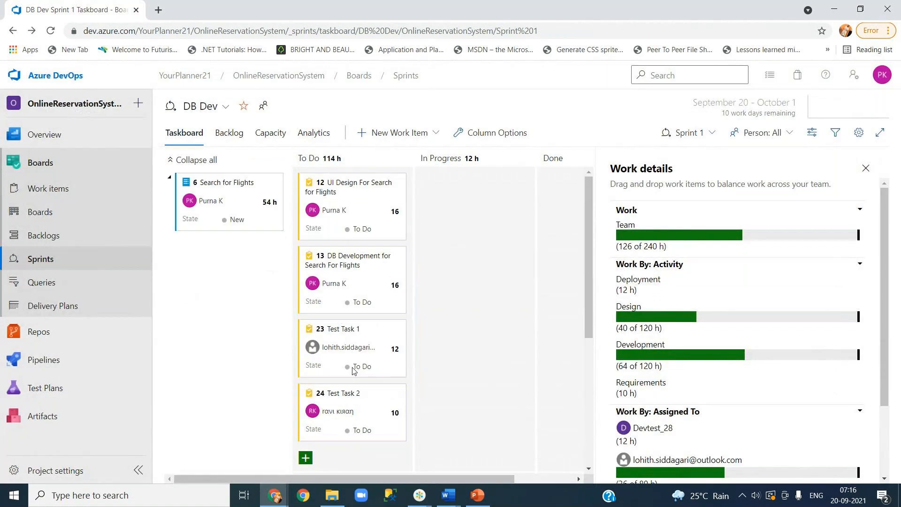
- Collapse and re-expand the Search for Flights and Search For Trains backlog items and review the tasks and hours under each
scroll(354, 371, down, 5)
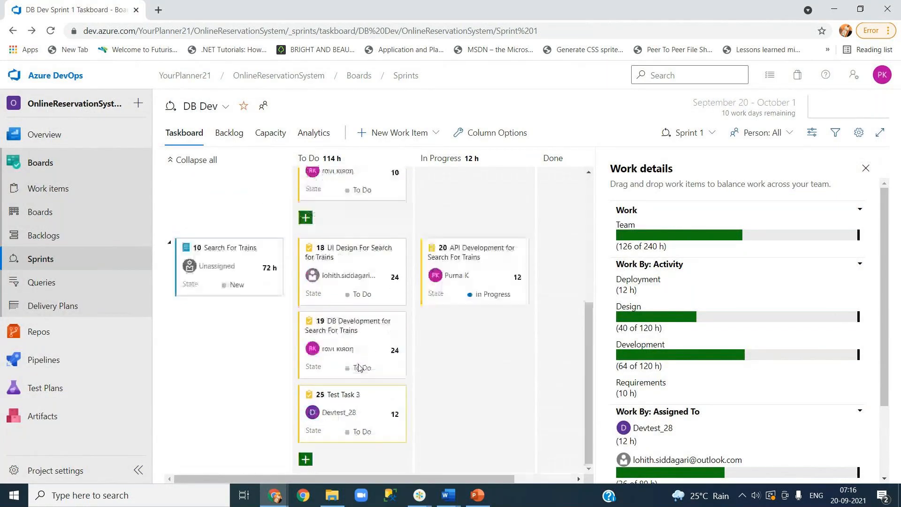
scroll(358, 365, up, 5)
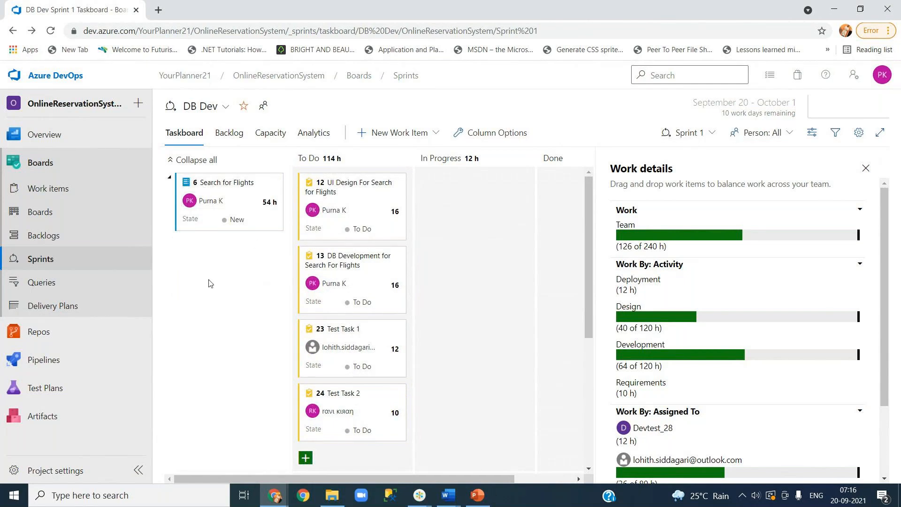
click(169, 178)
click(169, 199)
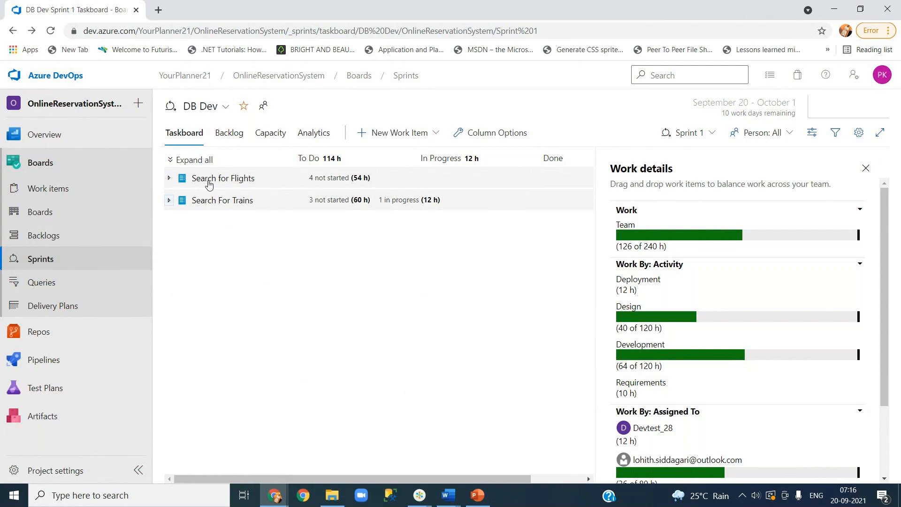
click(168, 179)
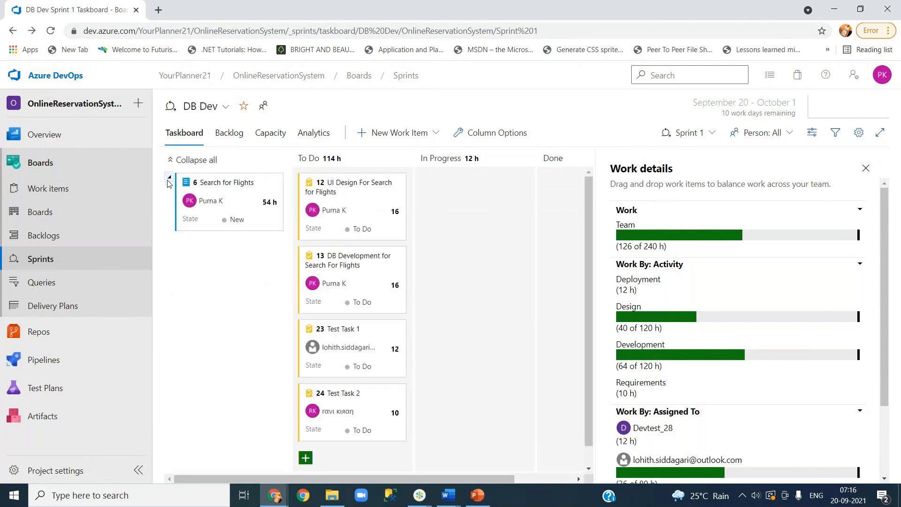
scroll(196, 382, down, 1)
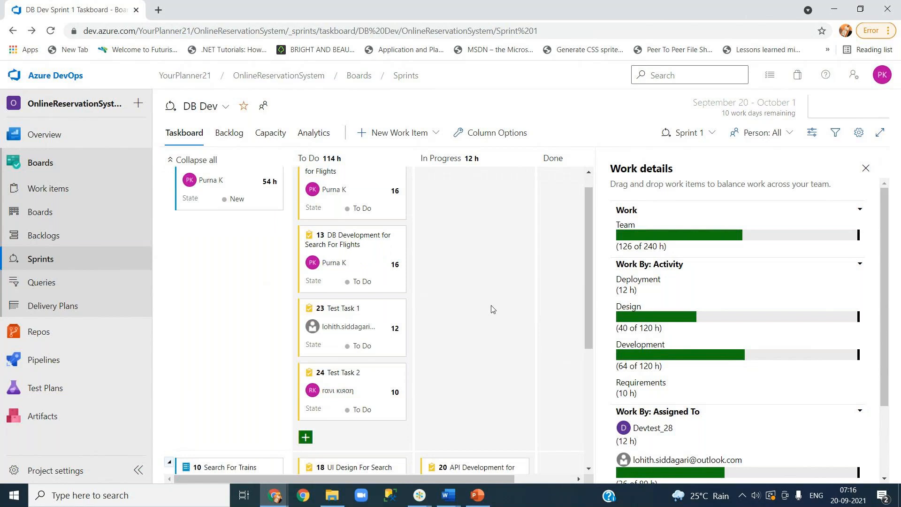
scroll(491, 309, up, 1)
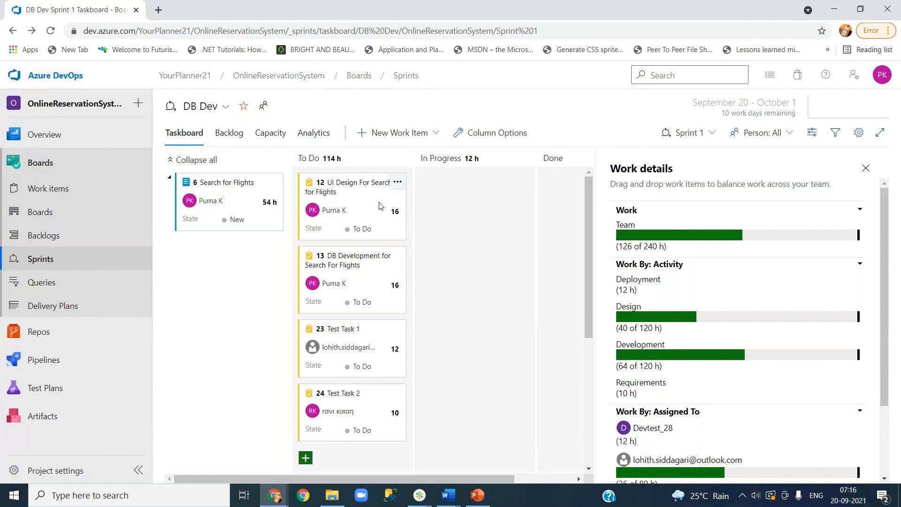
scroll(445, 289, down, 5)
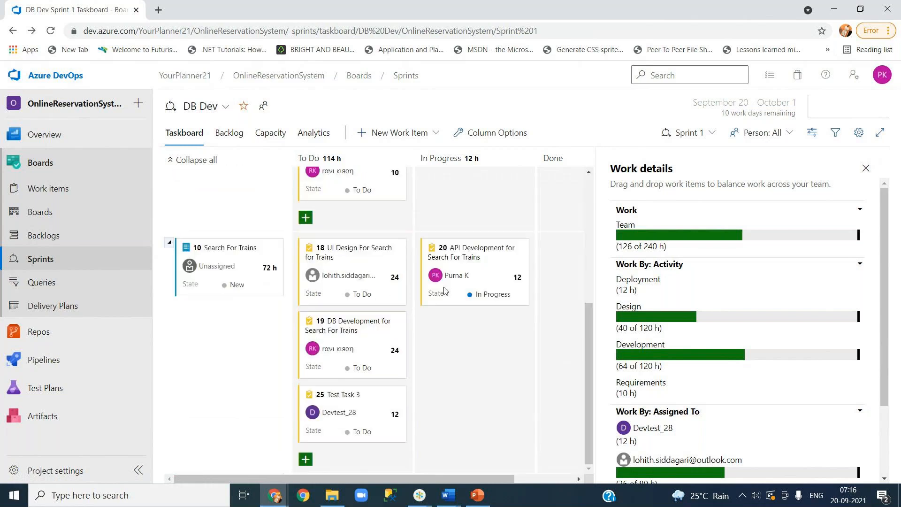
- Close the Work details pane on the Sprint 1 taskboard
scroll(443, 287, up, 5)
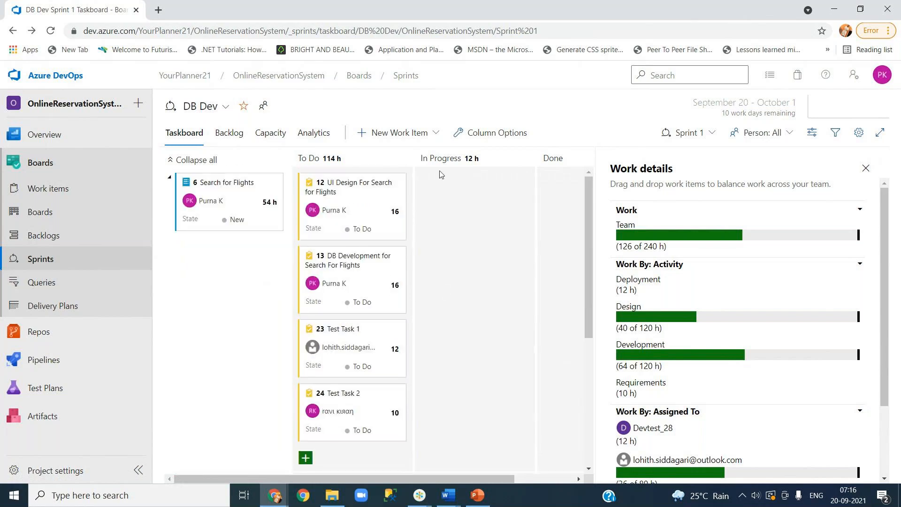
click(866, 169)
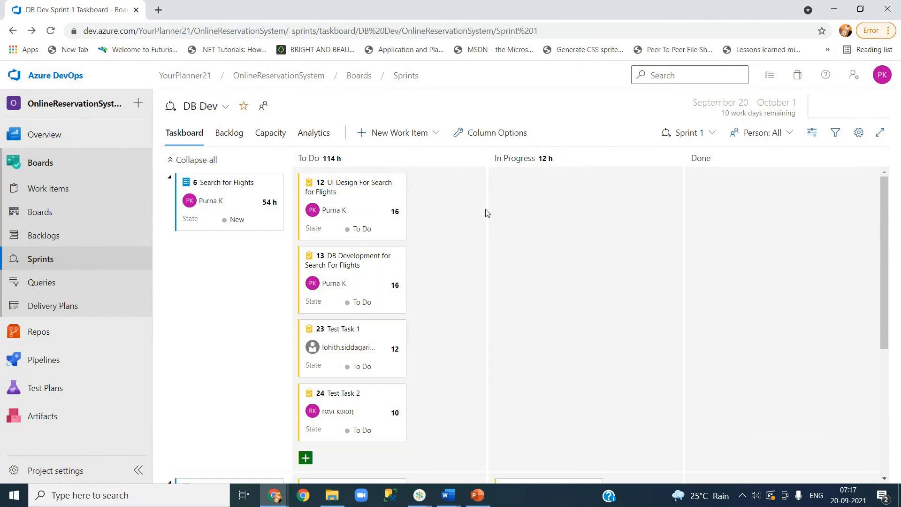
- View the state options of the UI Design For Search for Flights task, close it unchanged, and move its card to In Progress
drag(391, 204, 362, 185)
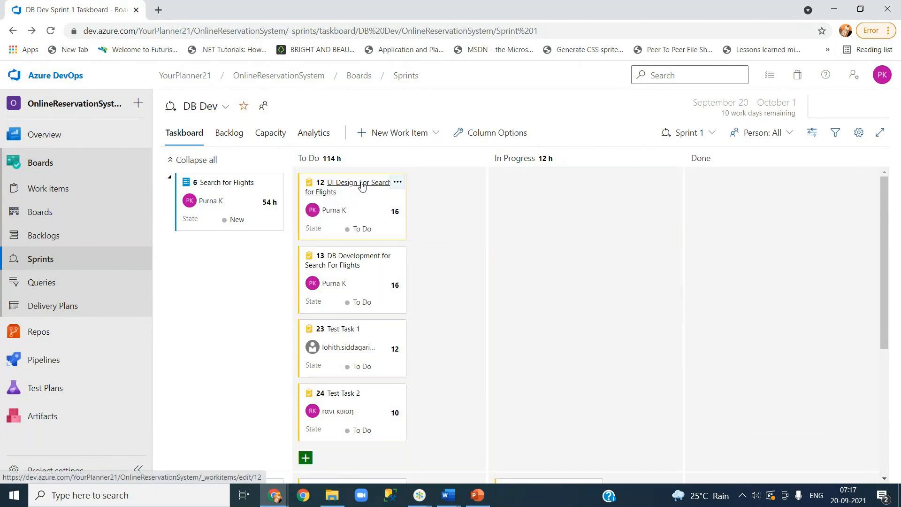
click(352, 187)
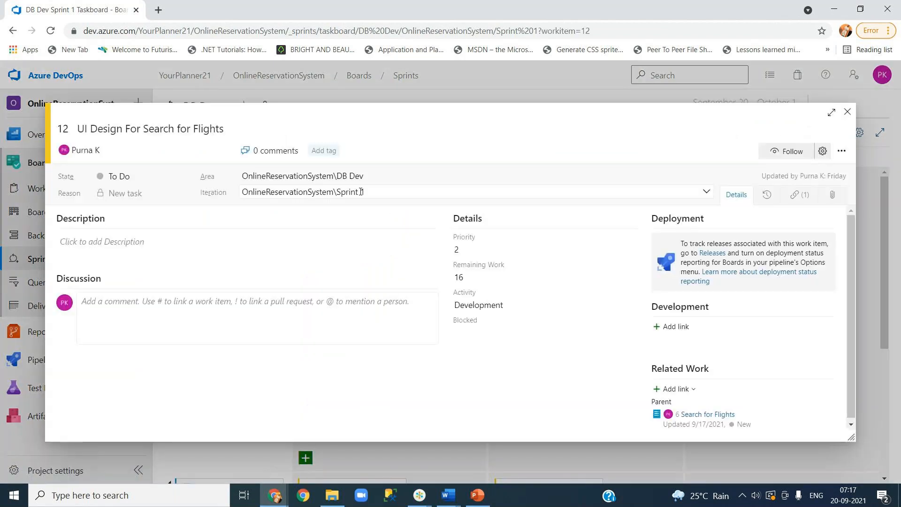
click(186, 176)
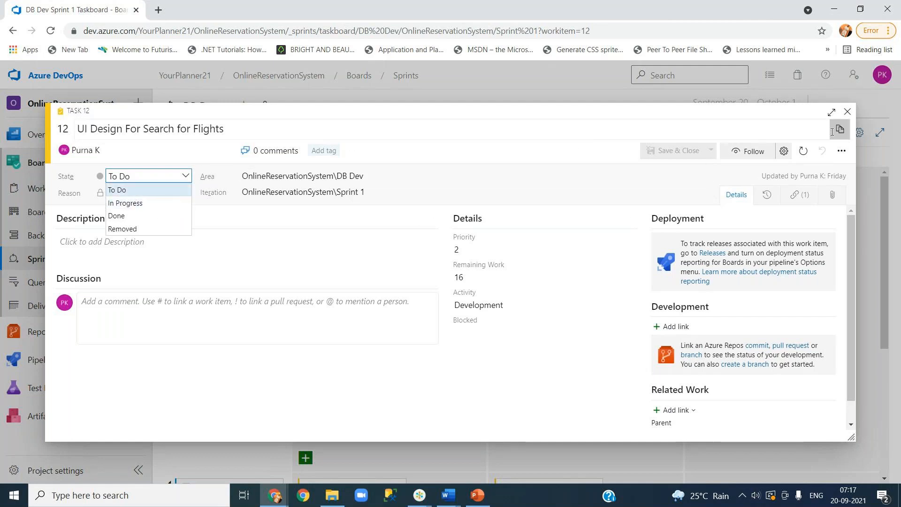
click(848, 114)
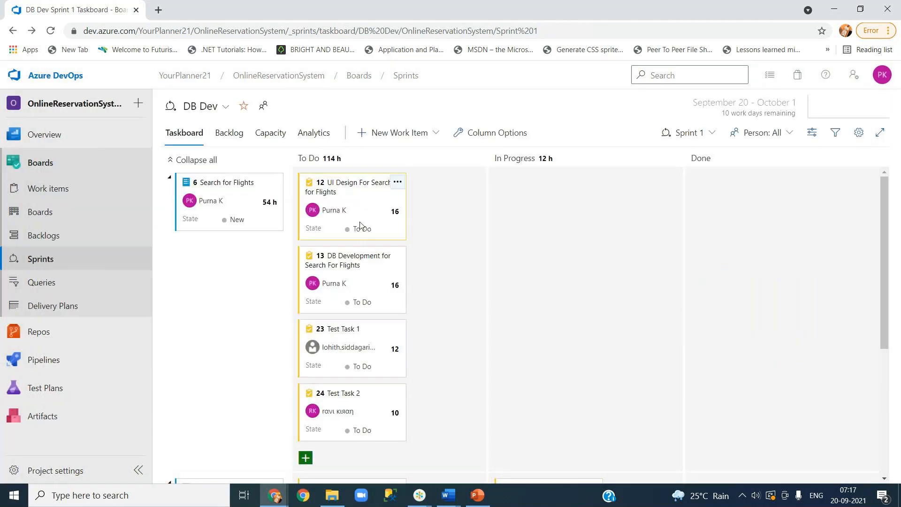
drag(384, 203, 600, 241)
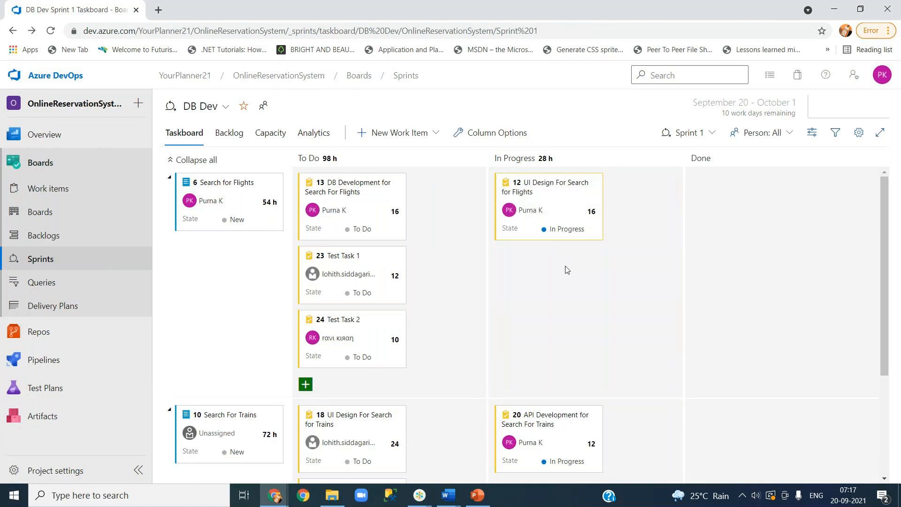
- Open the DB Development for Search For Flights task, view its activity options, keep Design and close it
mouse_move(380, 325)
click(342, 192)
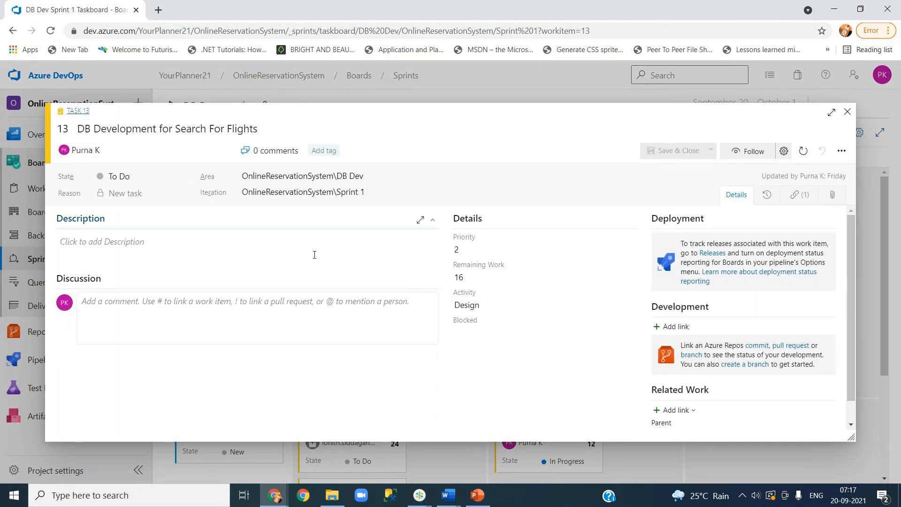
click(480, 307)
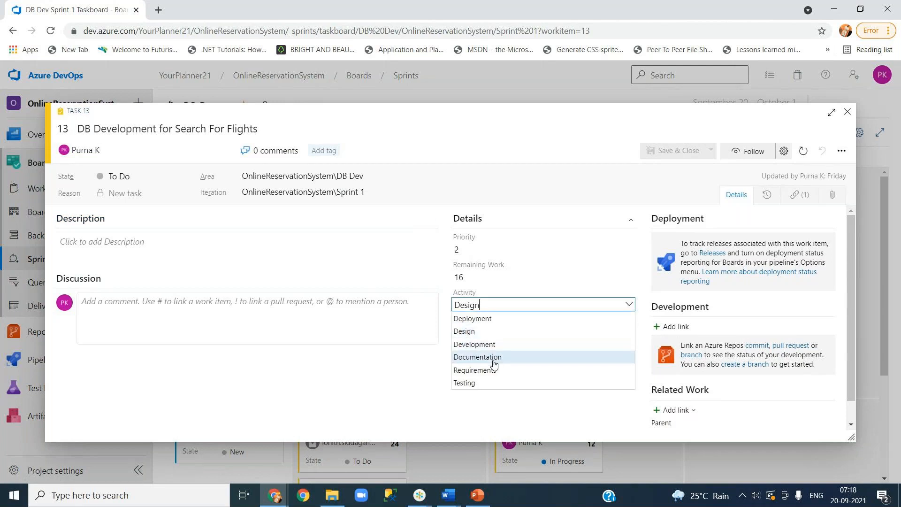
click(493, 332)
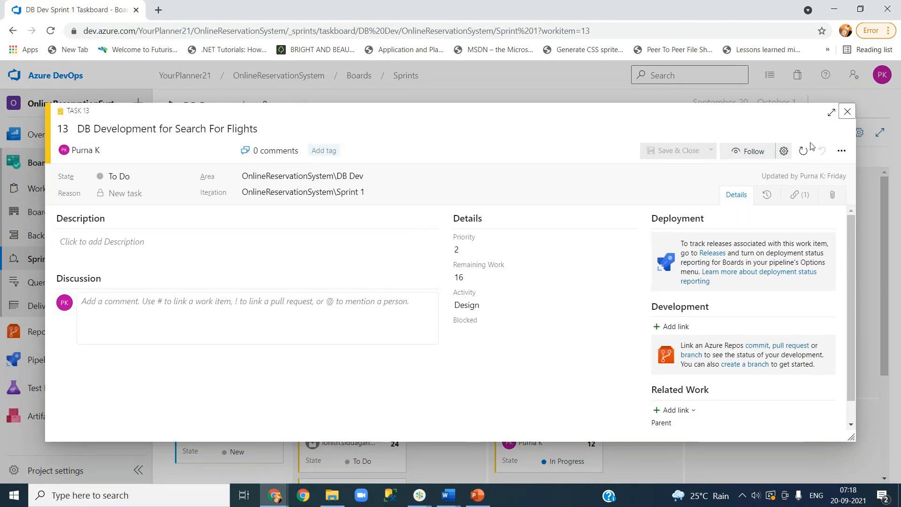
click(847, 112)
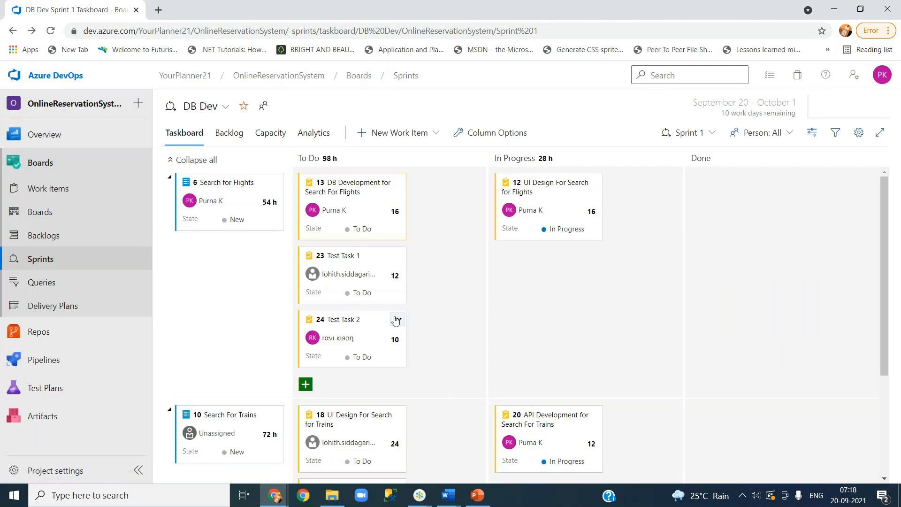
- Review the To Do cards under Search for Flights, including Test Task 1 and Test Task 2, for assignee, hours and state
scroll(396, 320, down, 3)
scroll(396, 320, up, 3)
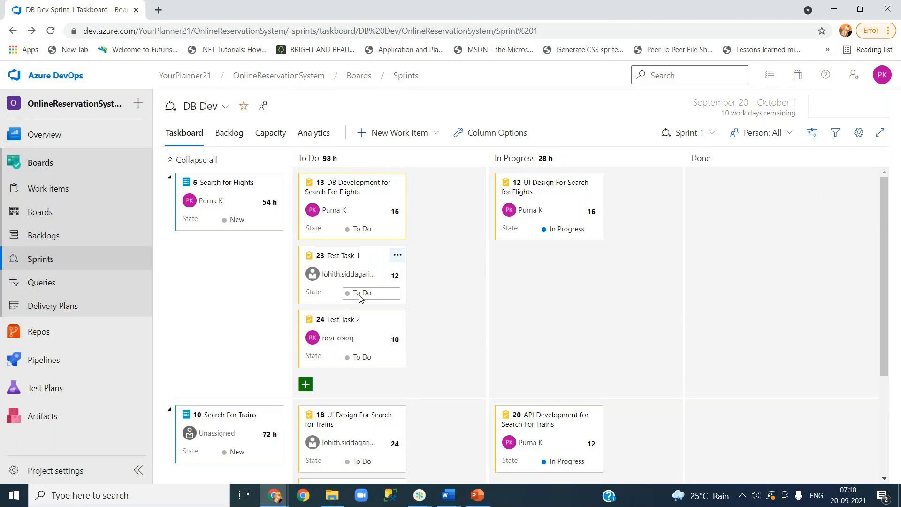
scroll(360, 298, down, 3)
scroll(359, 305, up, 3)
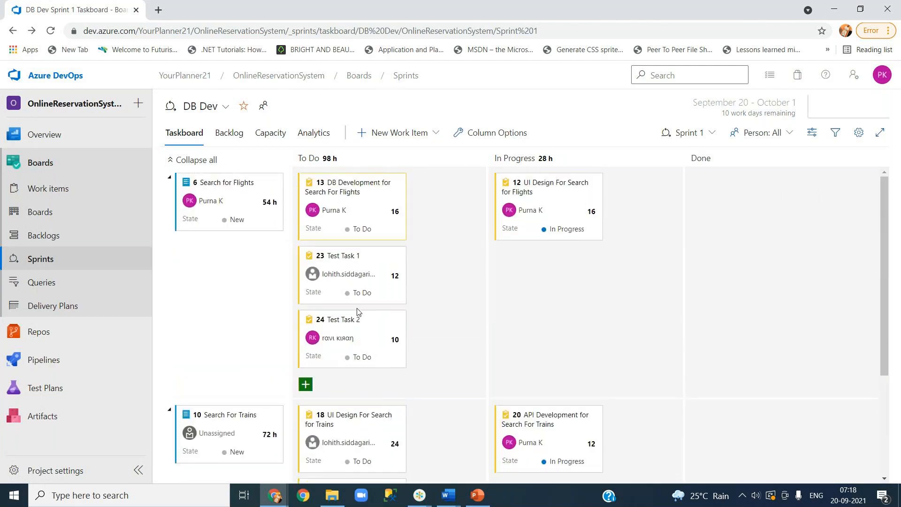
scroll(357, 312, down, 3)
scroll(357, 313, up, 3)
scroll(434, 281, down, 3)
scroll(427, 301, up, 3)
scroll(425, 306, down, 3)
scroll(425, 307, up, 3)
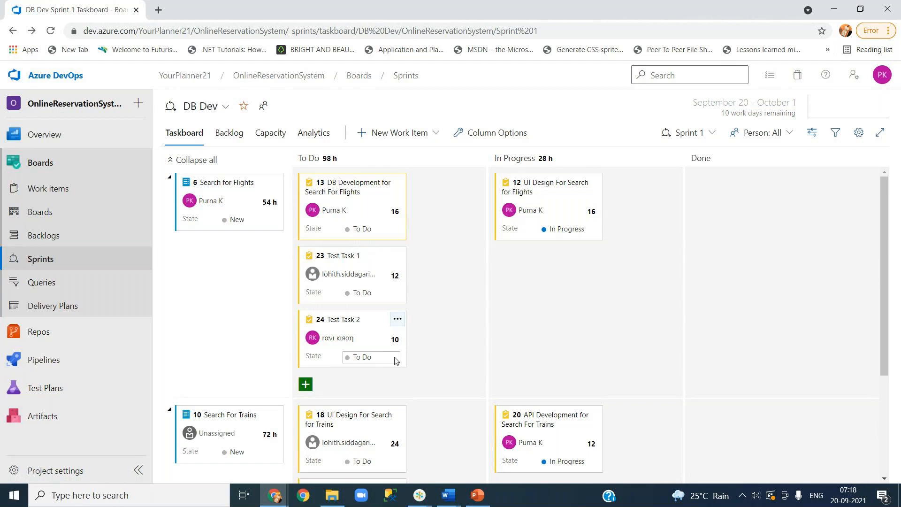
- Open Test Task 2 to check its details, close it, and review the task cards under Search For Trains
click(347, 324)
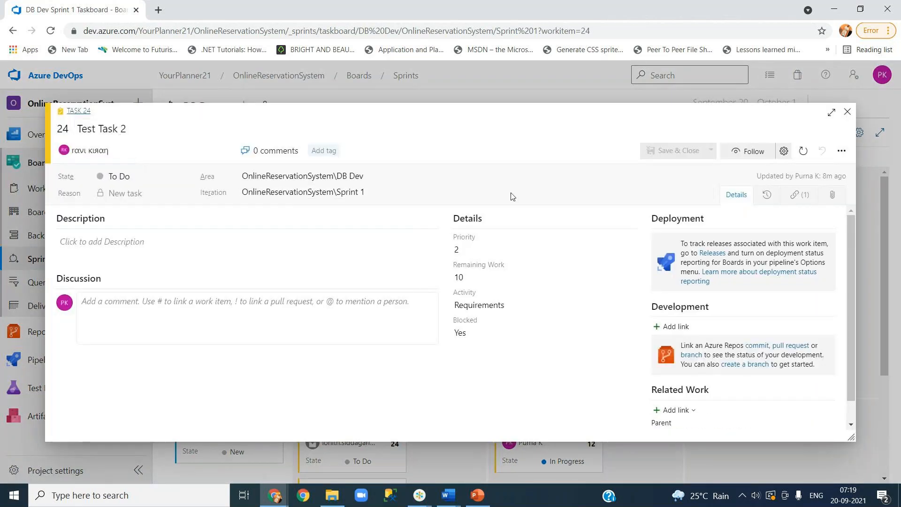
click(848, 113)
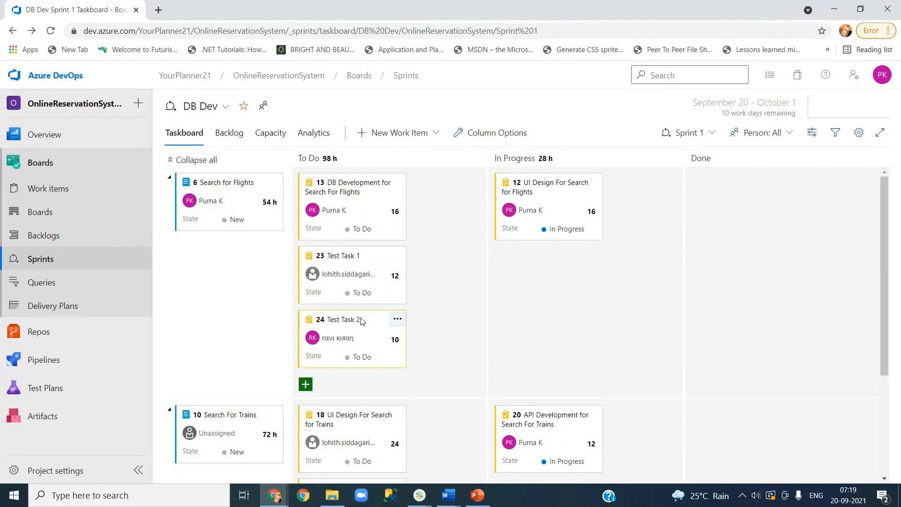
scroll(371, 391, down, 1)
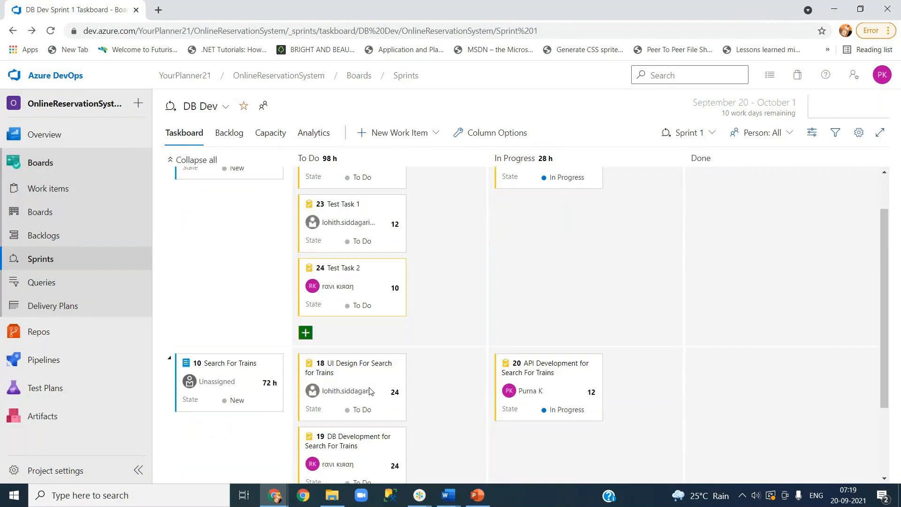
scroll(370, 390, down, 2)
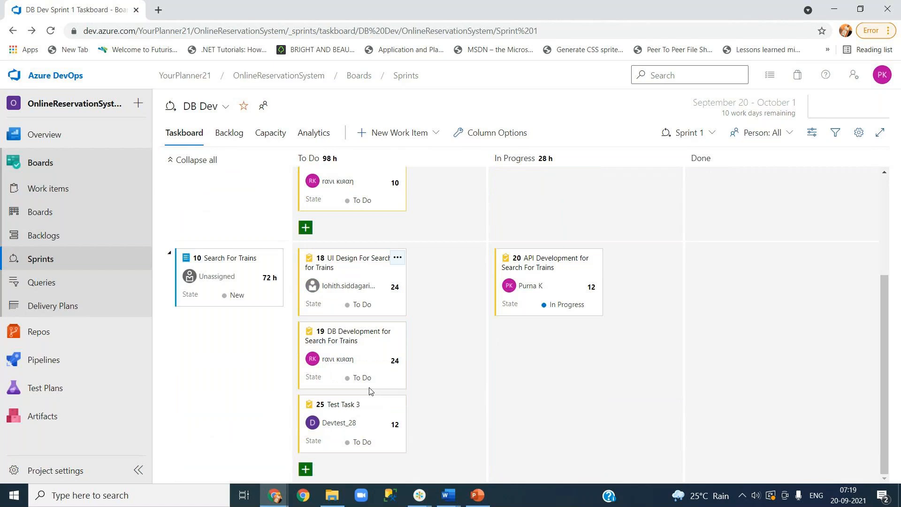
scroll(370, 391, up, 3)
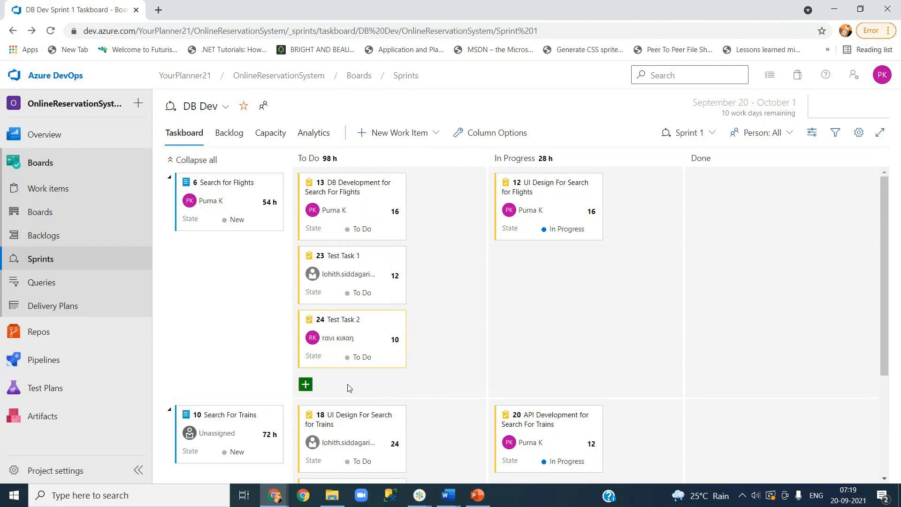
scroll(349, 388, down, 3)
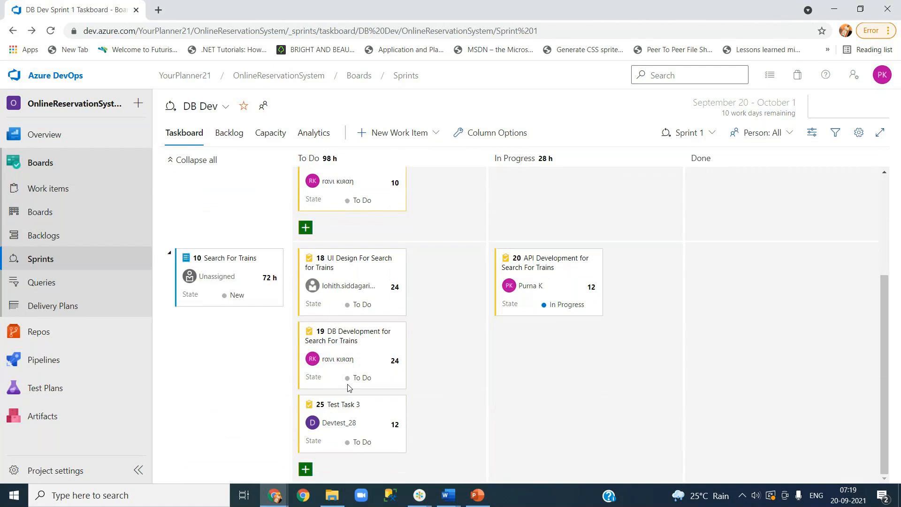
scroll(349, 387, up, 3)
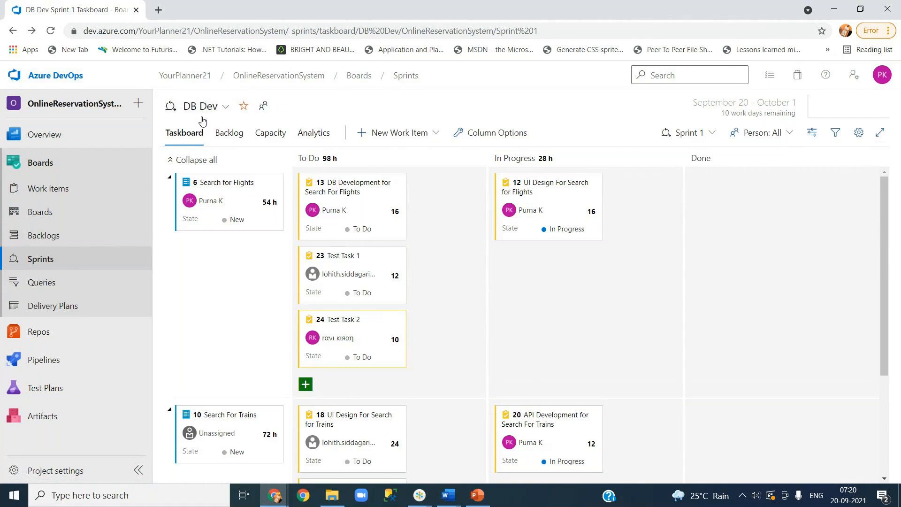
- View the list of team sprints and dismiss it without switching away from DB Dev
click(220, 112)
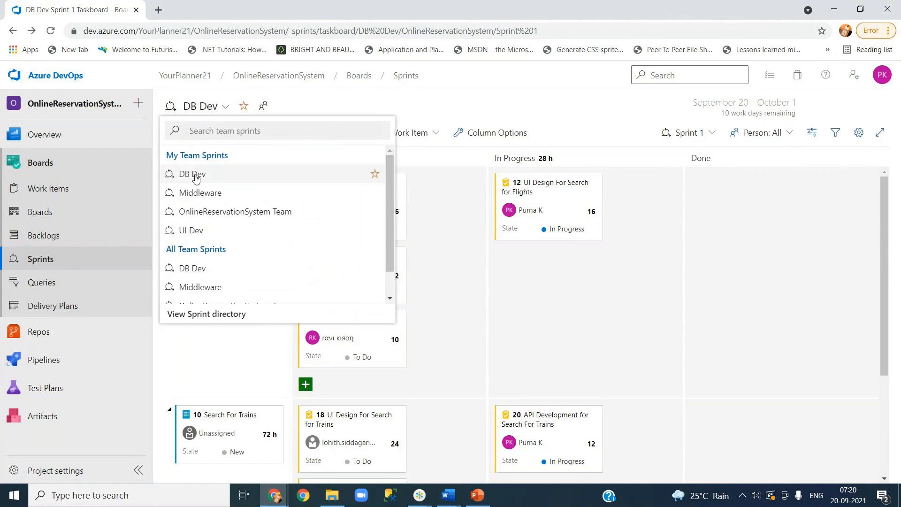
click(471, 113)
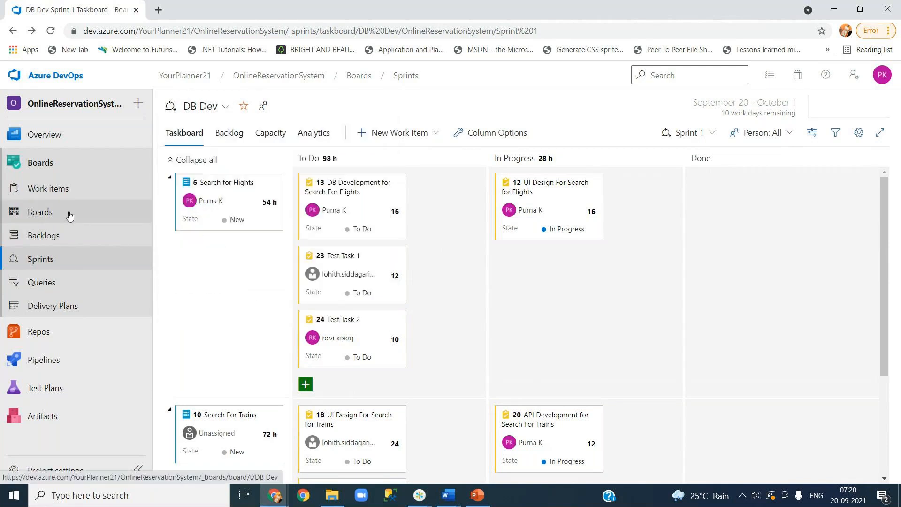
- Open the taskboard settings and review the core and additional fields configured for Task cards
click(862, 135)
click(861, 136)
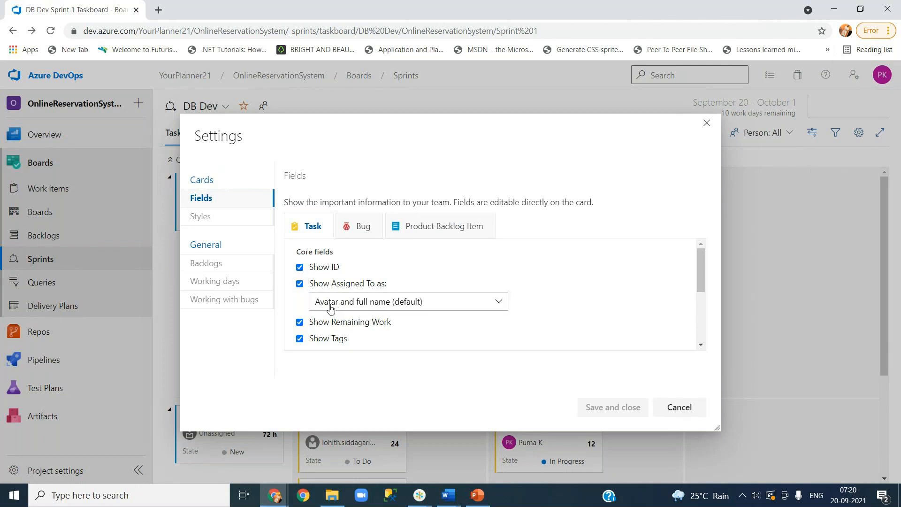
scroll(329, 305, down, 3)
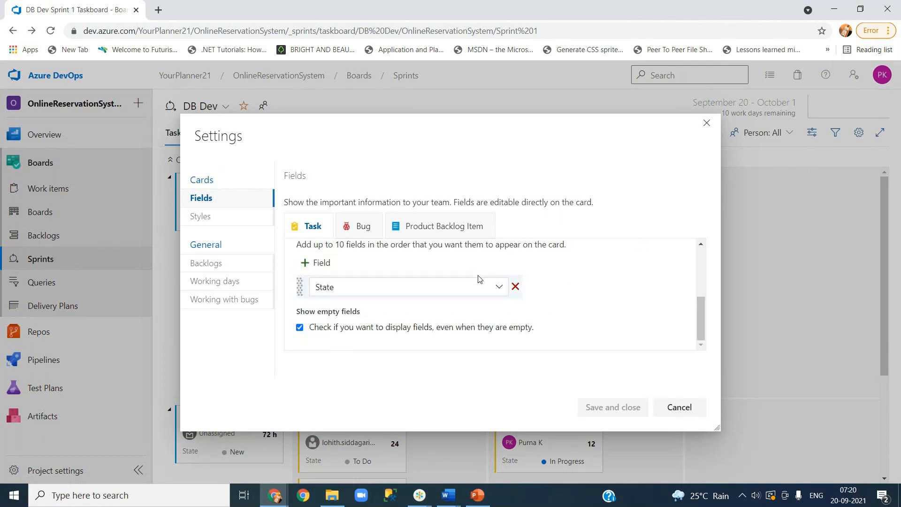
scroll(478, 279, up, 3)
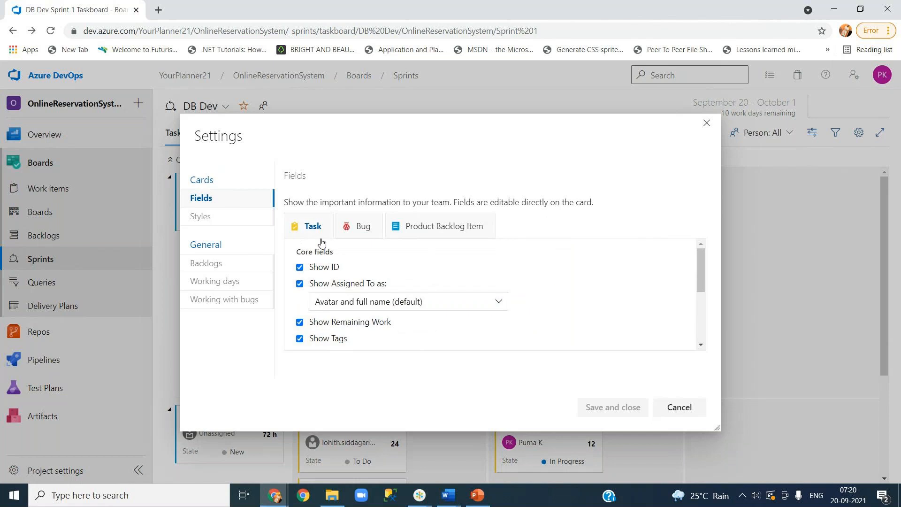
scroll(361, 332, down, 5)
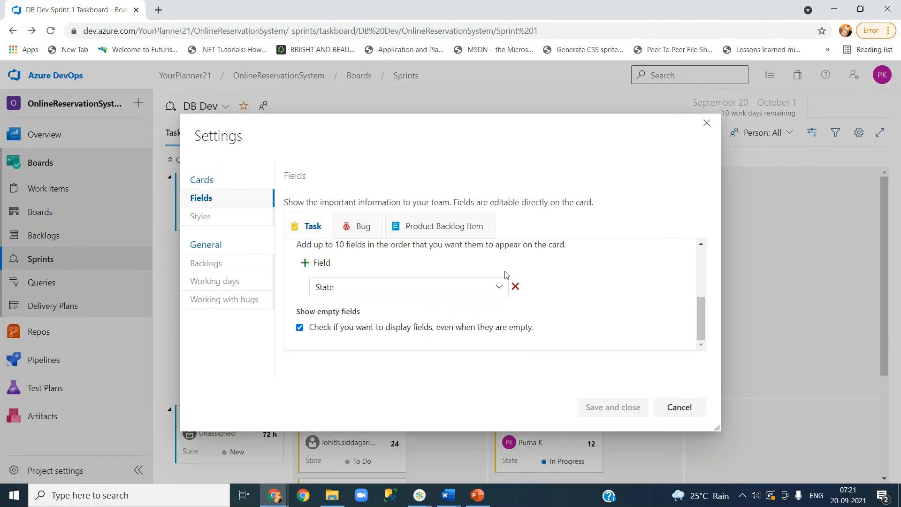
scroll(328, 295, up, 5)
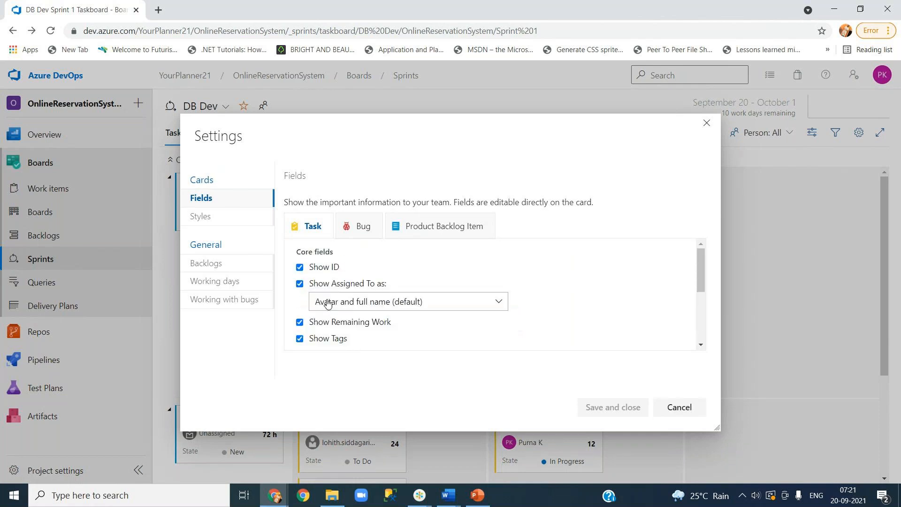
scroll(328, 303, down, 5)
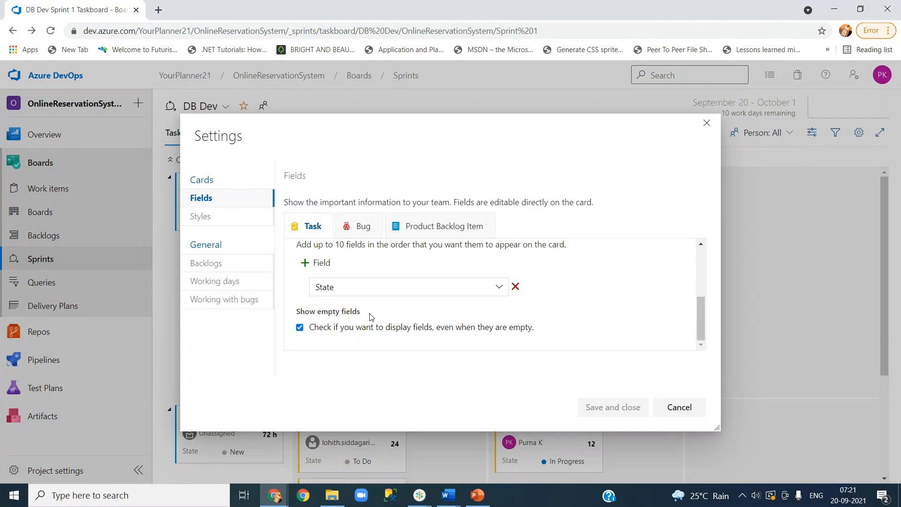
- Add Blocked as an additional field for Task cards, save the settings, and check the field on the taskboard's cards
click(313, 262)
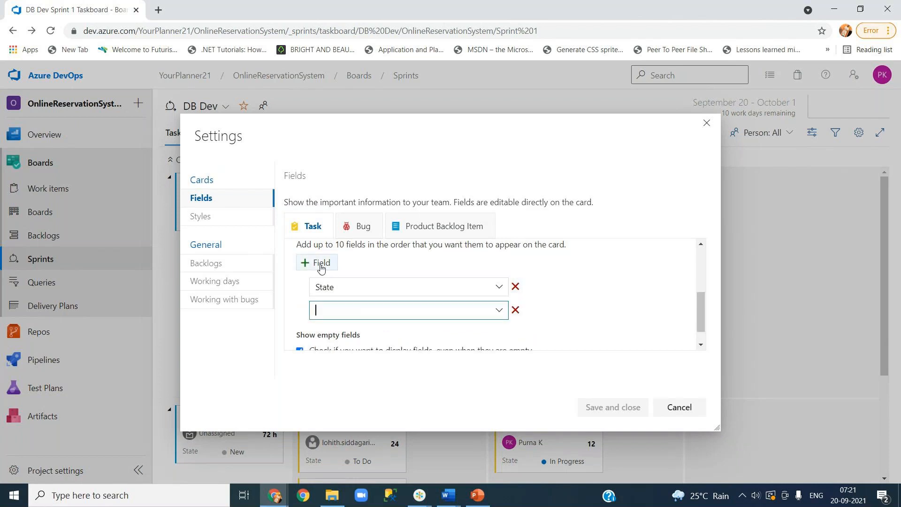
click(499, 311)
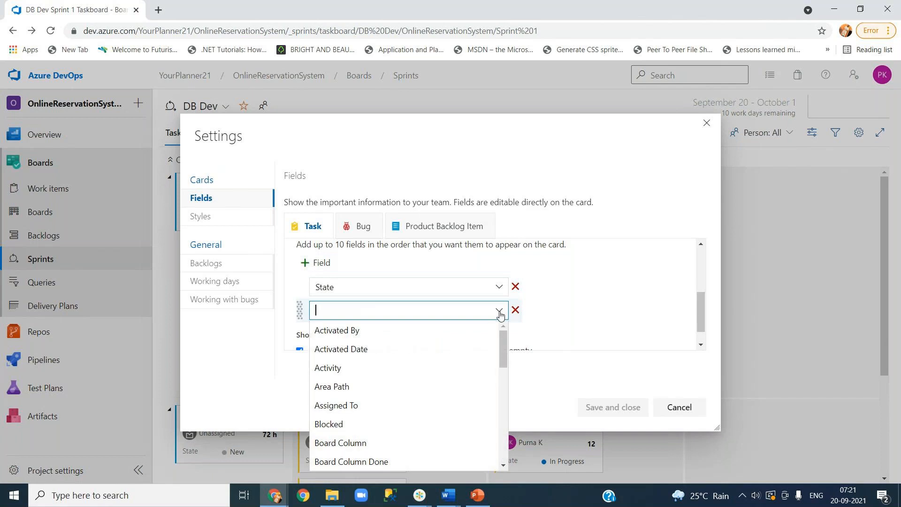
scroll(396, 367, down, 2)
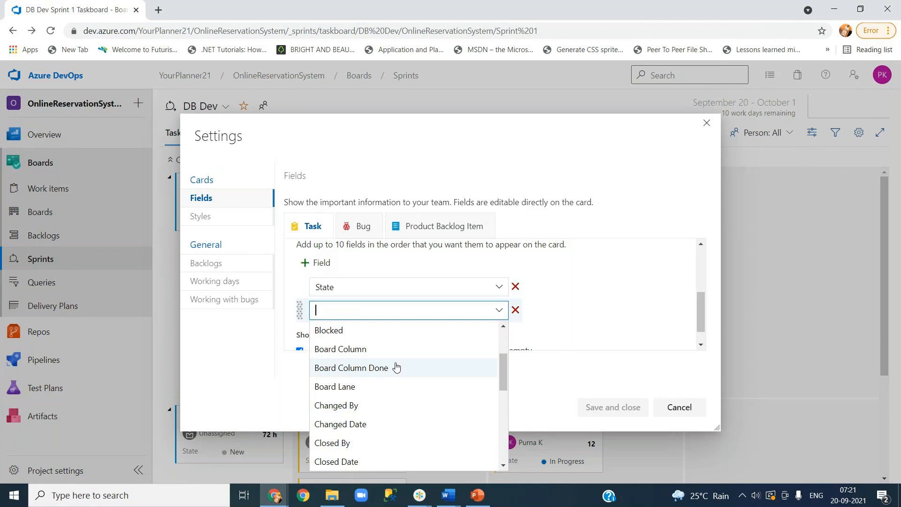
click(370, 334)
scroll(567, 307, down, 2)
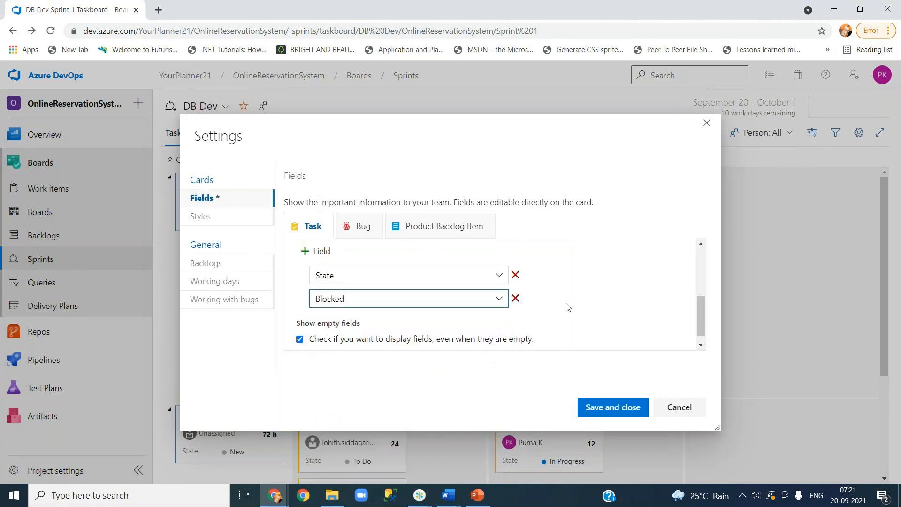
click(589, 406)
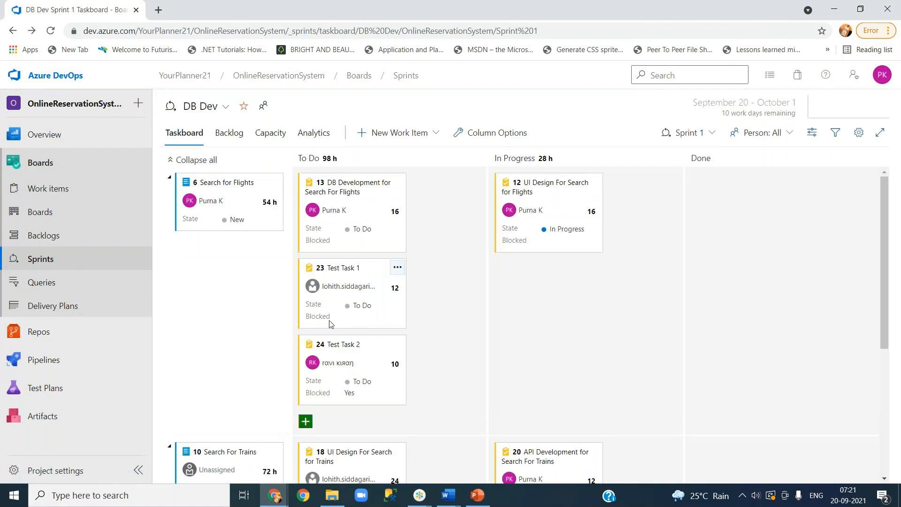
scroll(330, 324, down, 5)
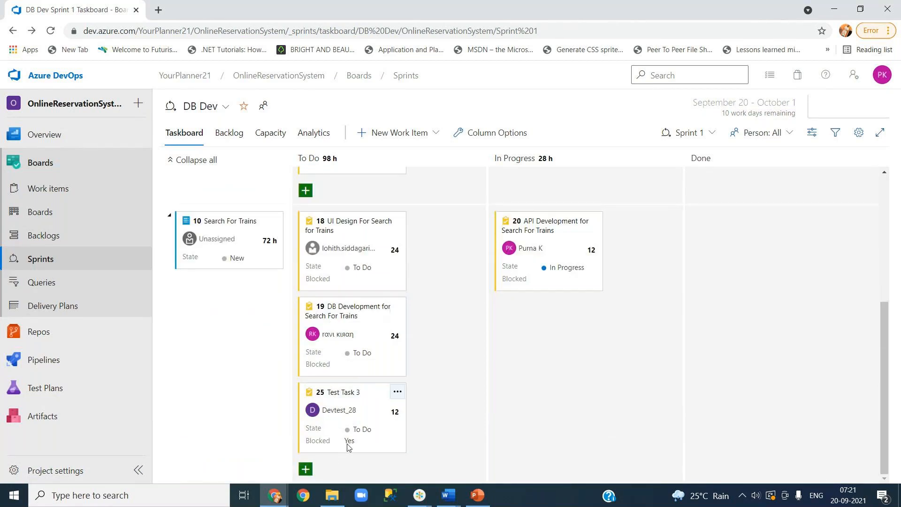
- Add a new styling rule for the taskboard cards and name it Rule 1
scroll(418, 390, up, 5)
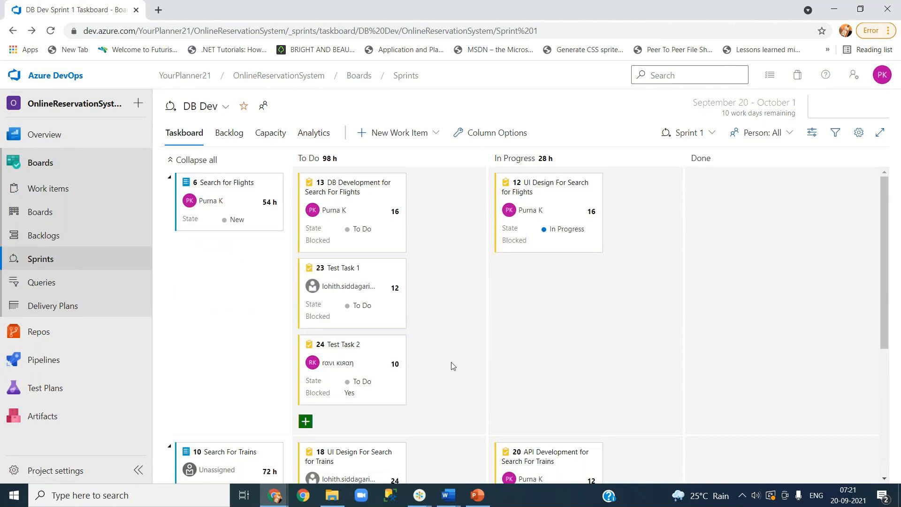
click(859, 134)
click(207, 224)
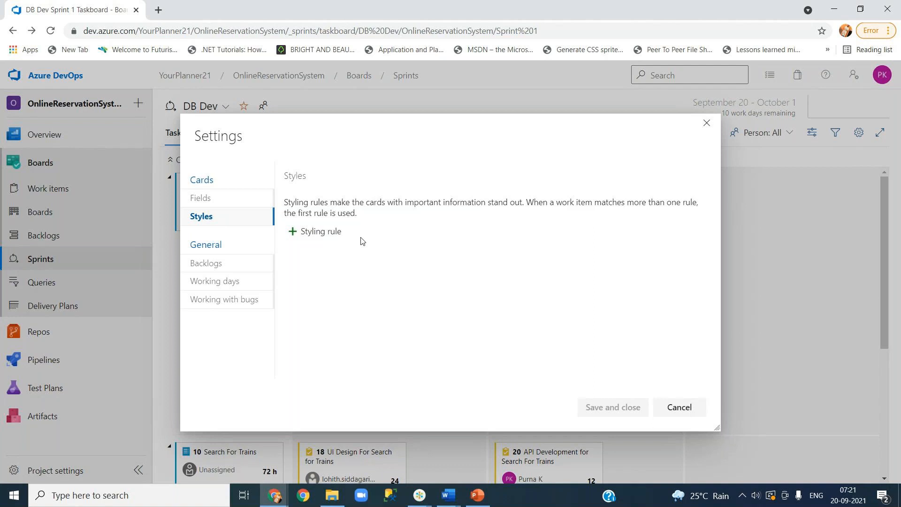
click(330, 240)
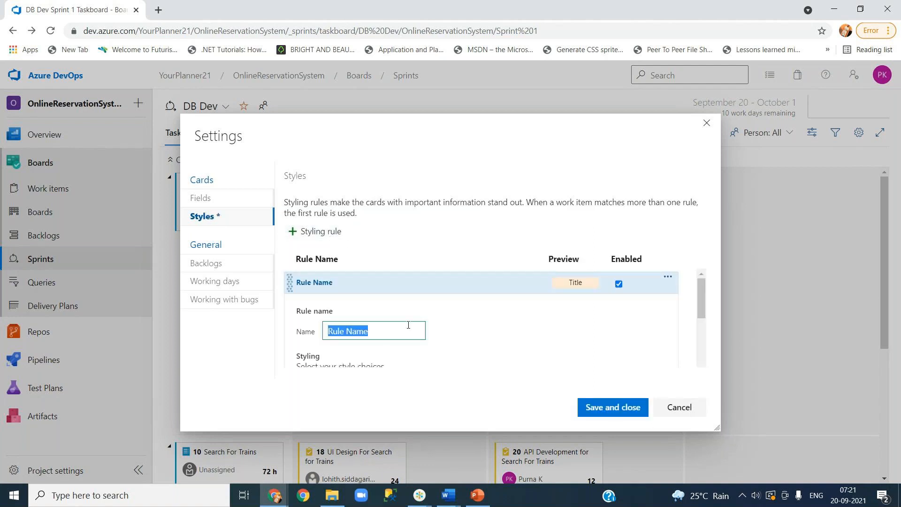
text(r)
key(BackSpace)
text(Rule)
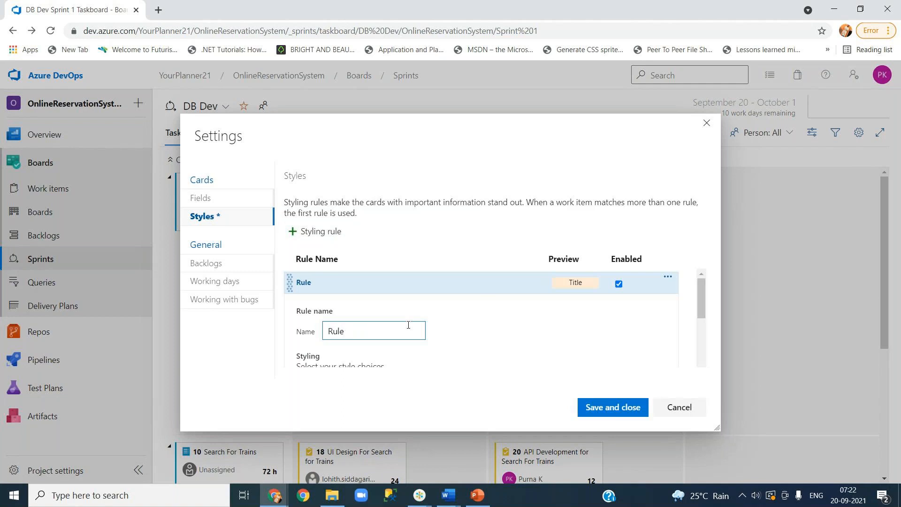
text( 1)
click(482, 331)
- Set Rule 1's card color to green #66d589 and look over the rule criteria fields
drag(699, 300, 699, 325)
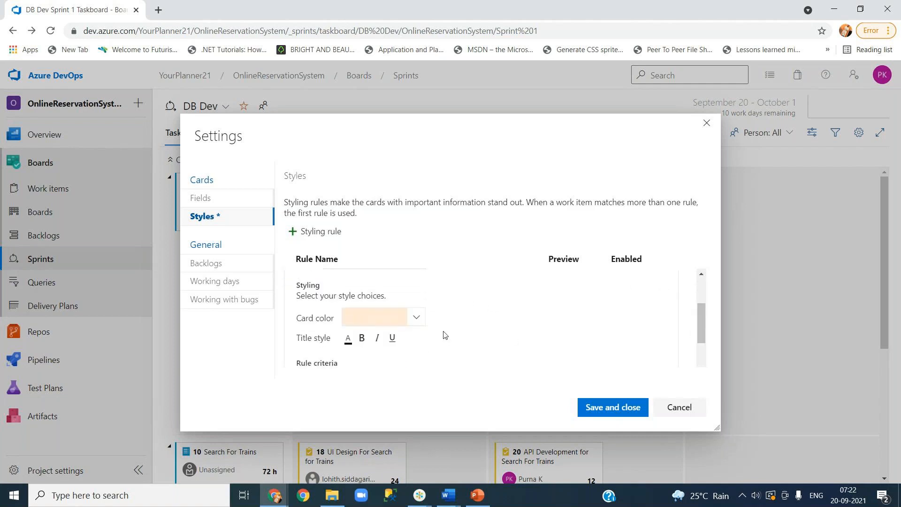
click(414, 317)
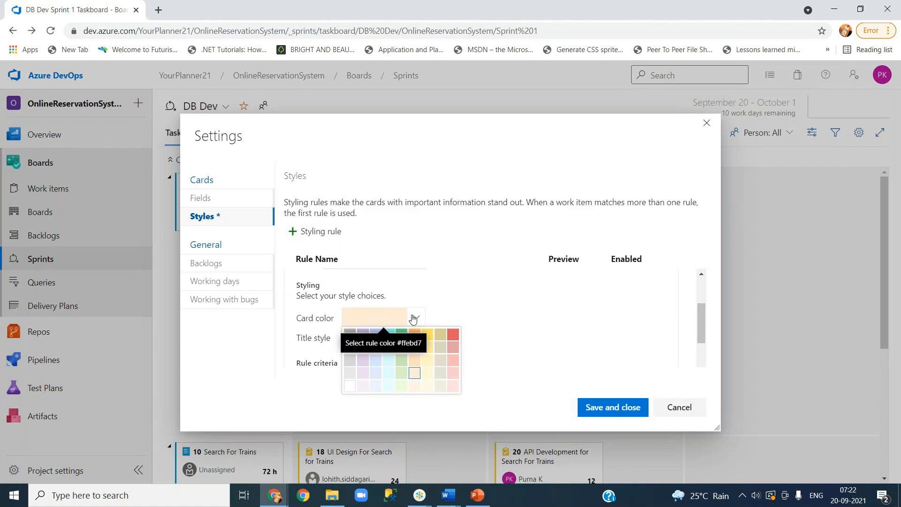
click(401, 347)
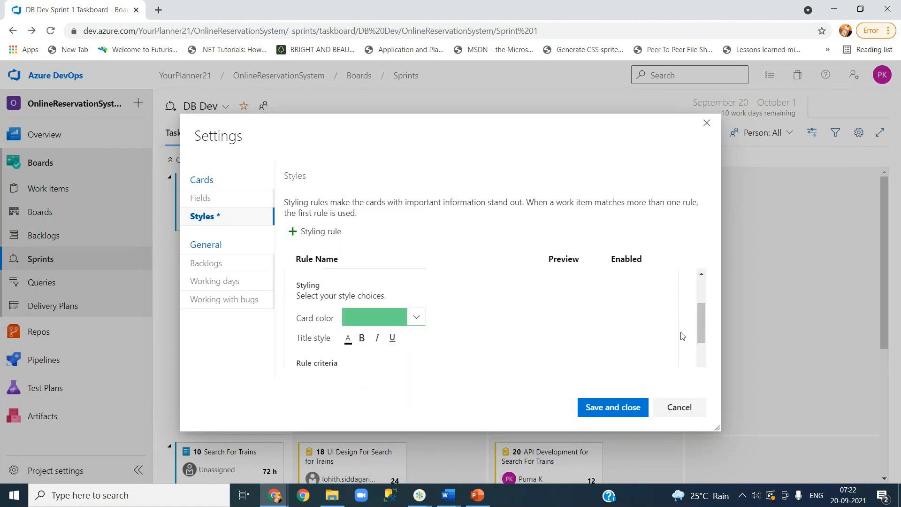
drag(700, 328, 697, 357)
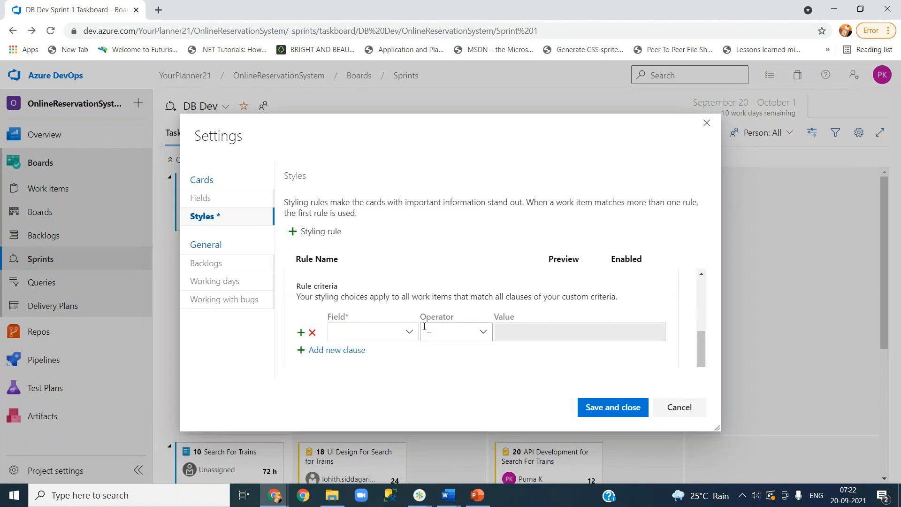
drag(702, 351, 699, 329)
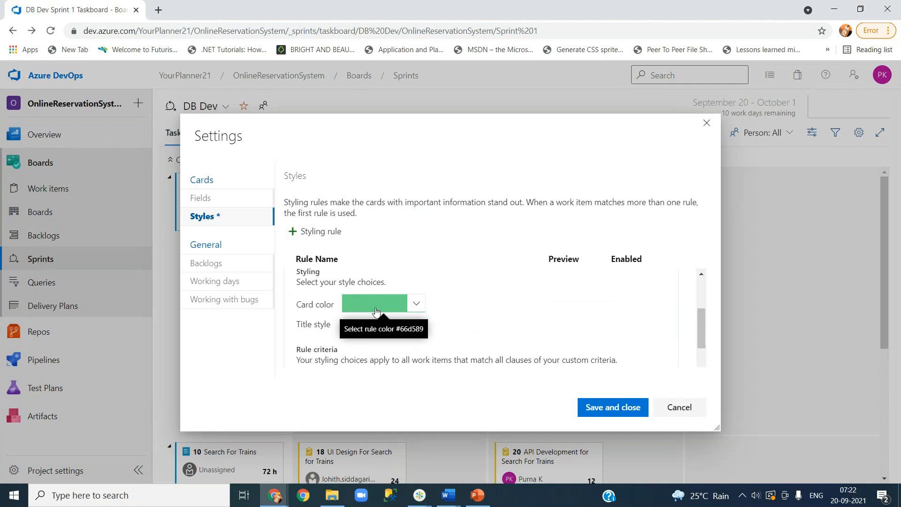
drag(706, 327, 700, 352)
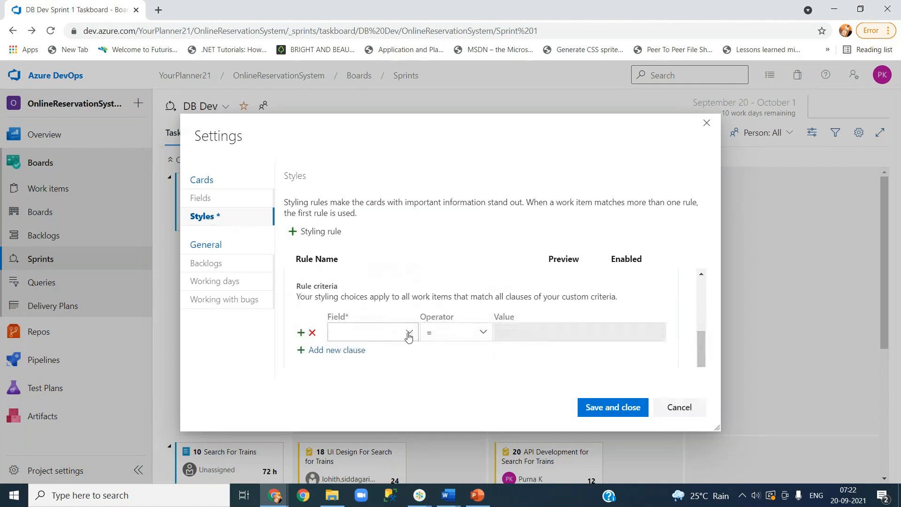
- Set Rule 1's card color to red #de5e5e
scroll(702, 348, up, 1)
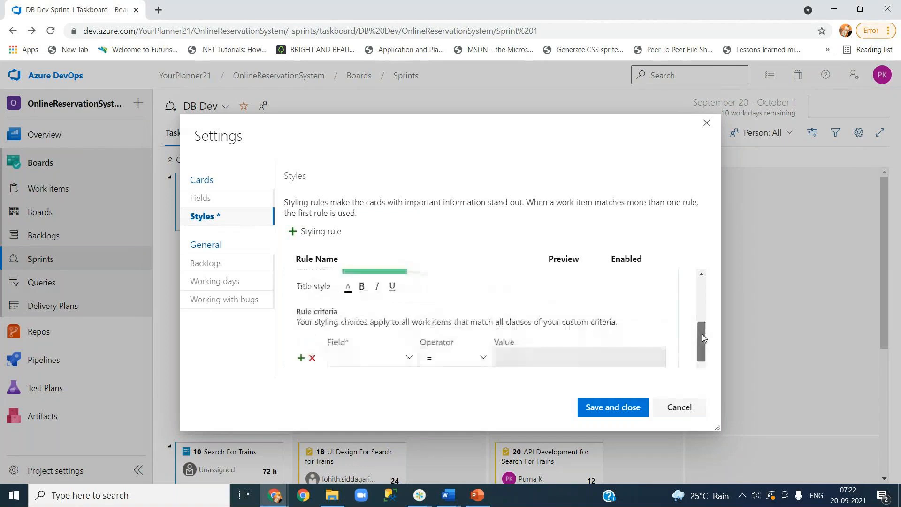
click(416, 296)
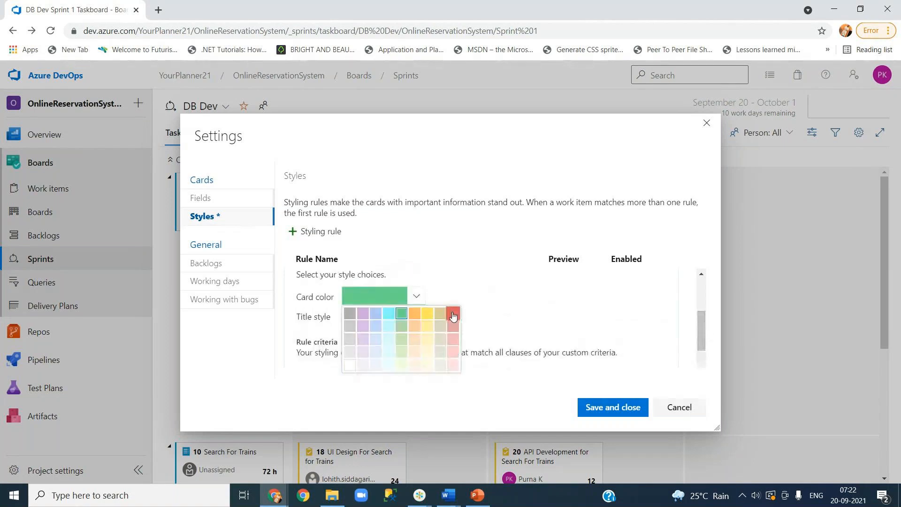
click(453, 313)
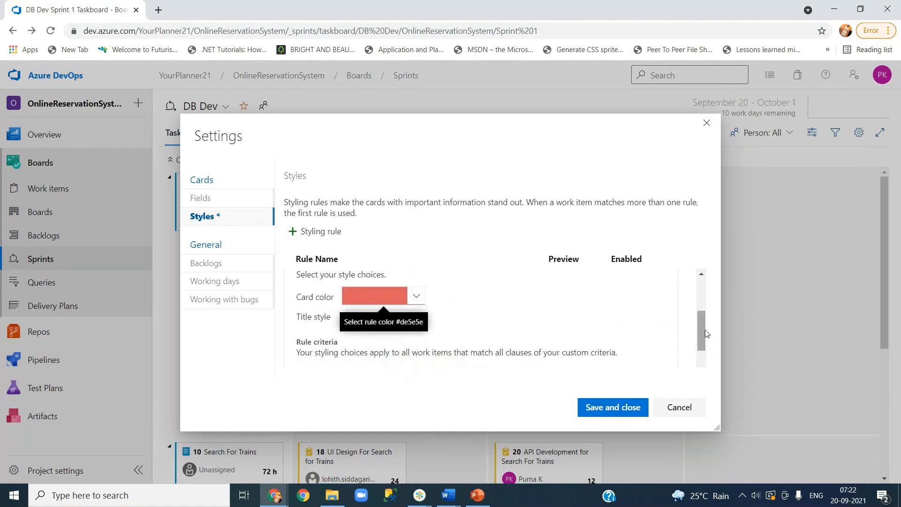
- Define the rule criteria so Rule 1 applies to work items where Blocked = Yes
scroll(705, 330, down, 2)
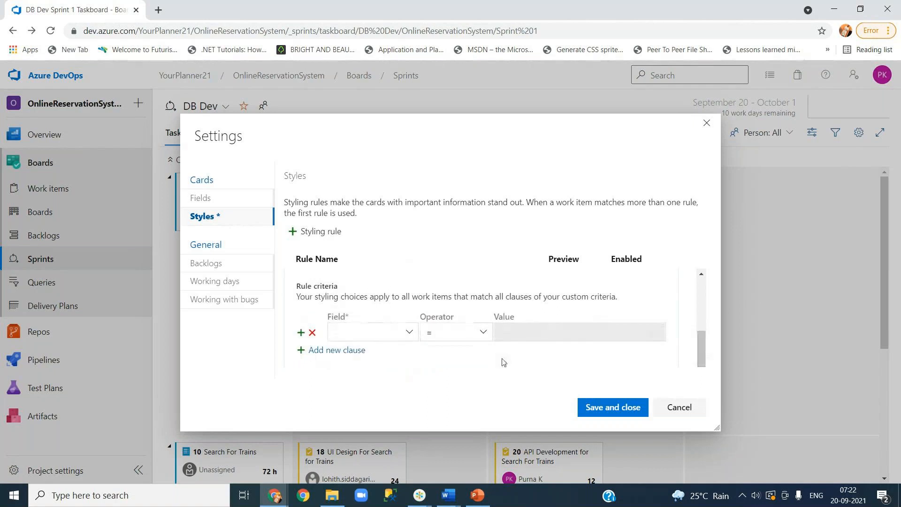
click(408, 333)
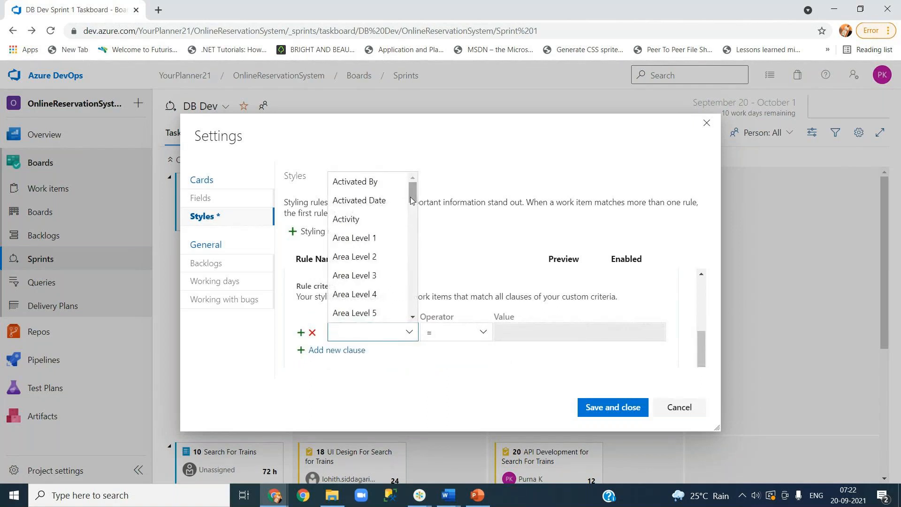
mouse_move(412, 198)
mouse_down()
mouse_move(411, 213)
mouse_move(412, 187)
mouse_up()
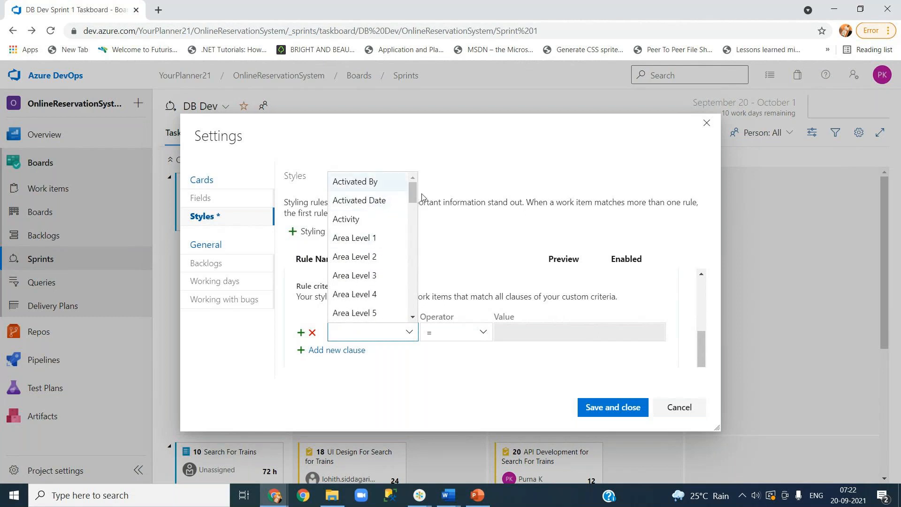
drag(416, 198, 412, 248)
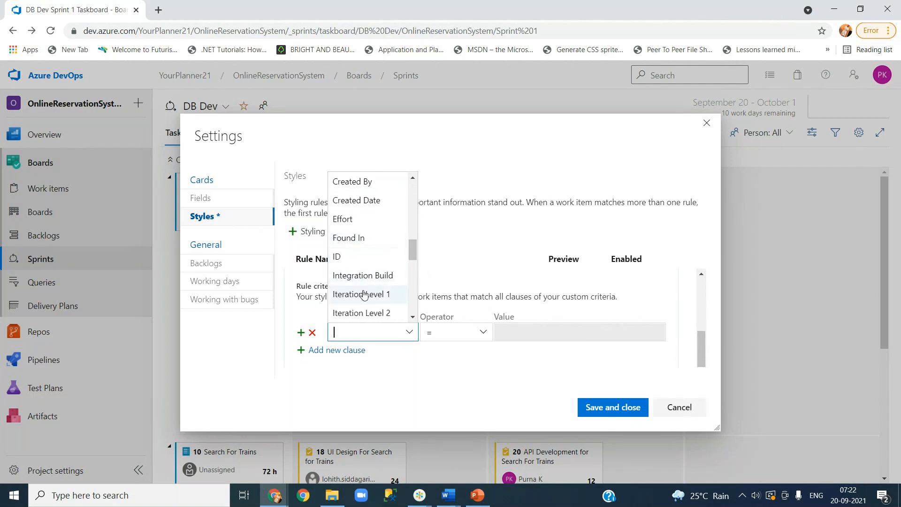
drag(412, 253, 412, 257)
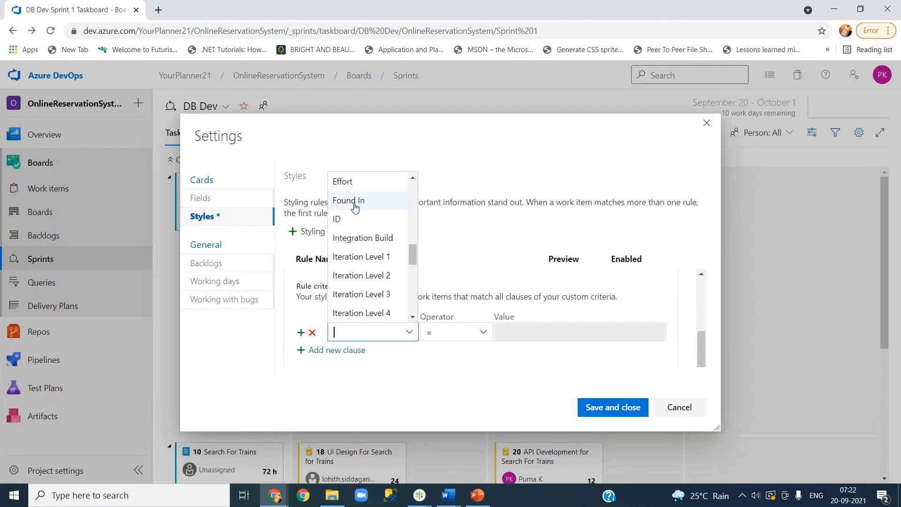
drag(411, 264, 411, 228)
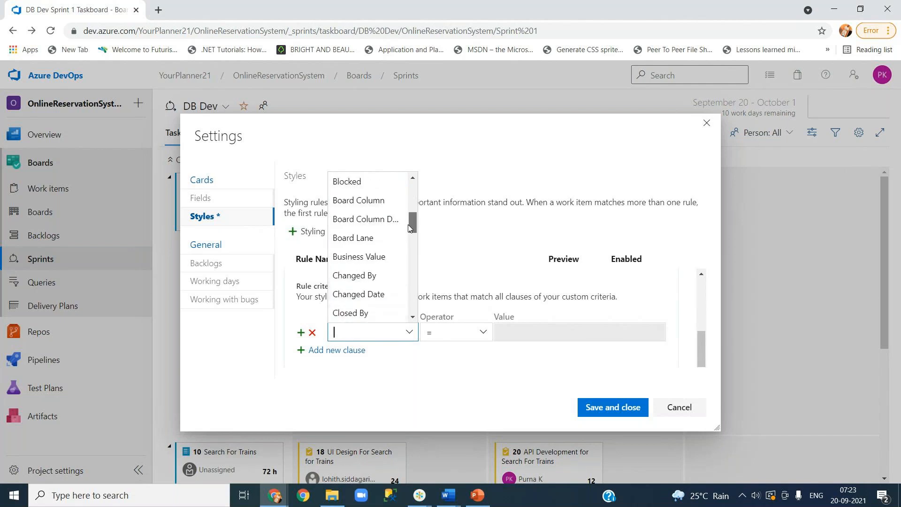
click(358, 184)
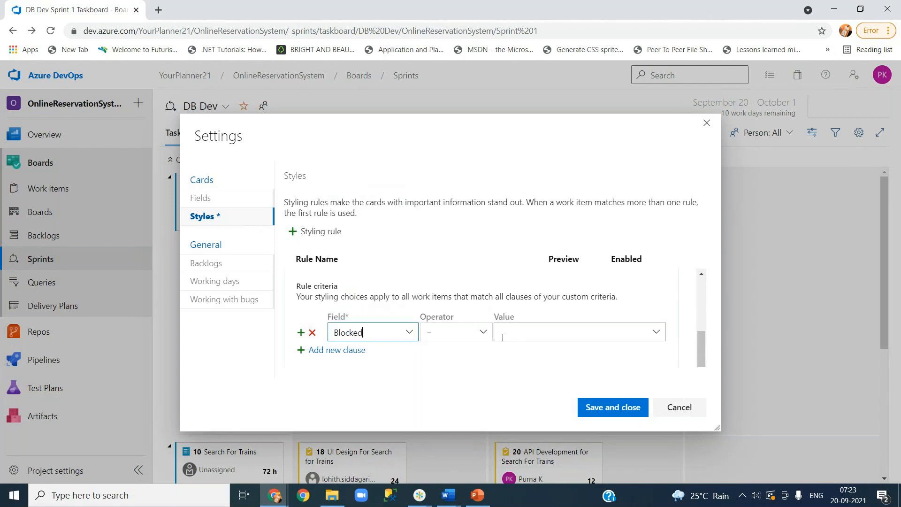
click(654, 333)
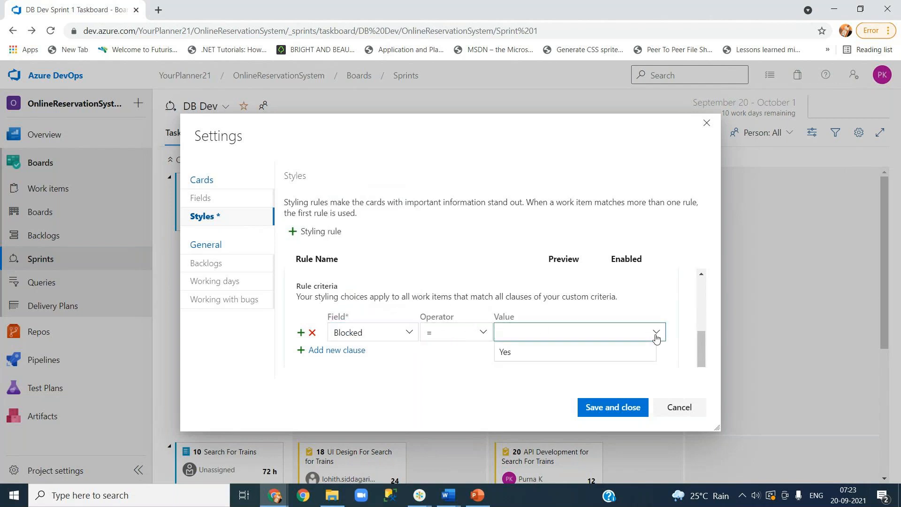
click(560, 359)
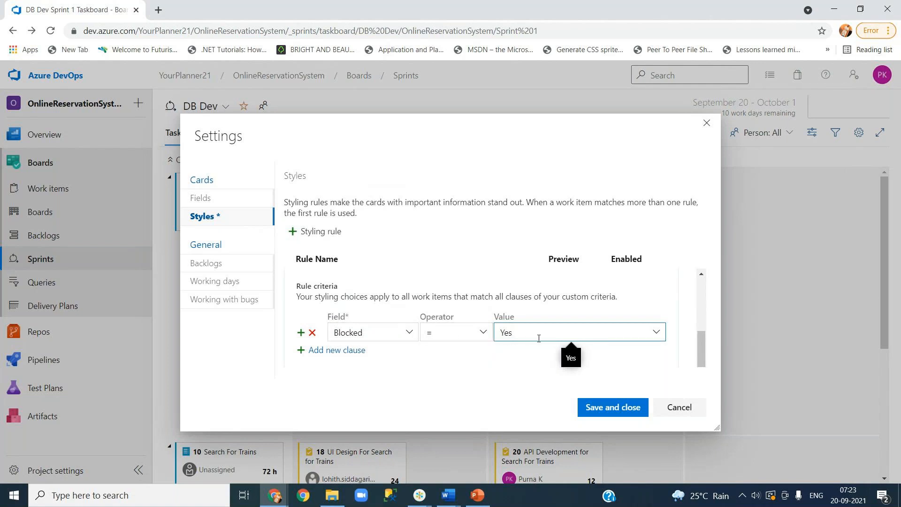
- Review Rule 1's color and name, save the settings, and check the styling of the taskboard's task cards
drag(702, 347, 697, 324)
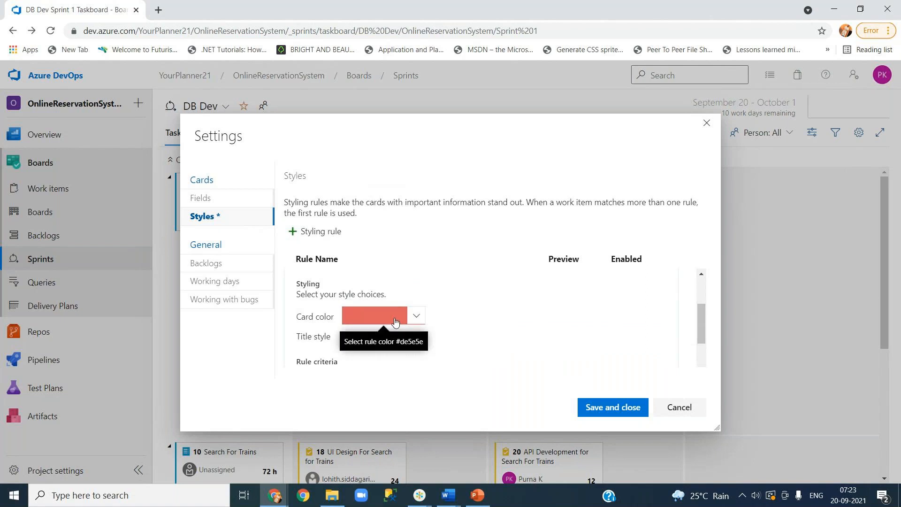
drag(700, 328, 699, 310)
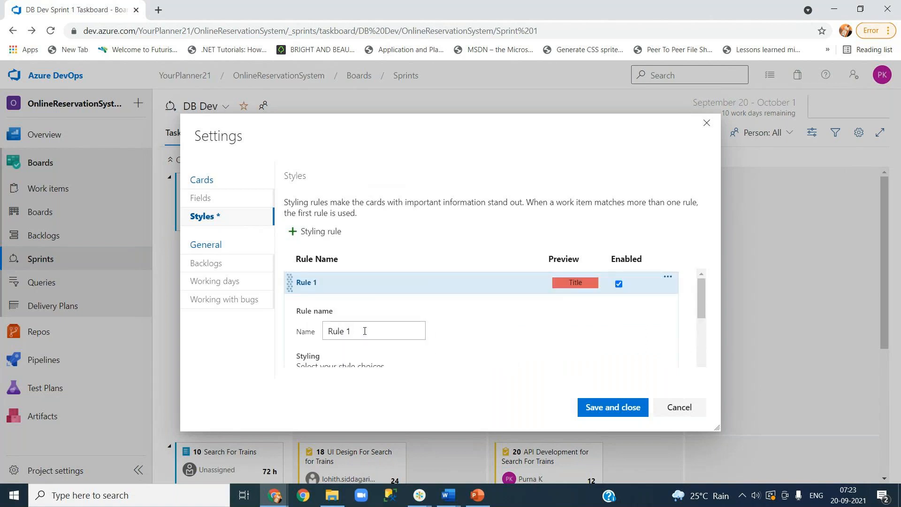
click(618, 408)
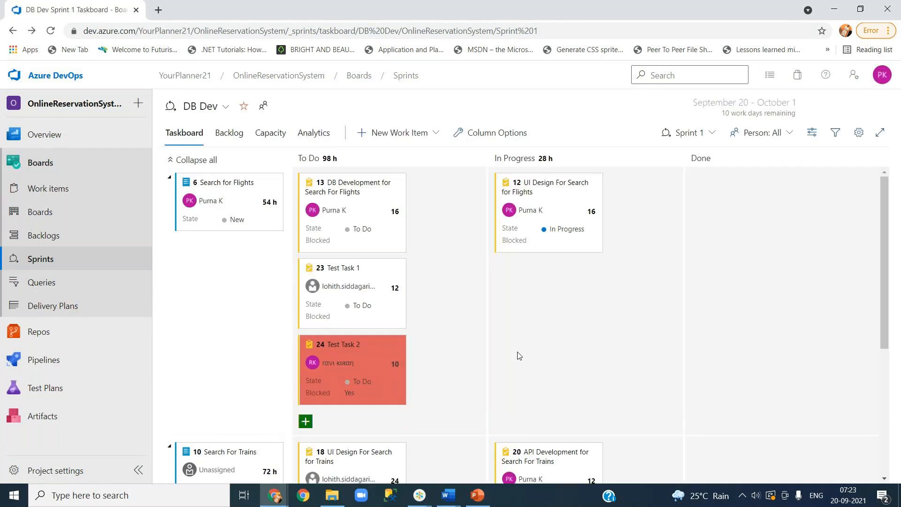
scroll(519, 355, down, 5)
scroll(498, 349, up, 5)
scroll(352, 388, down, 5)
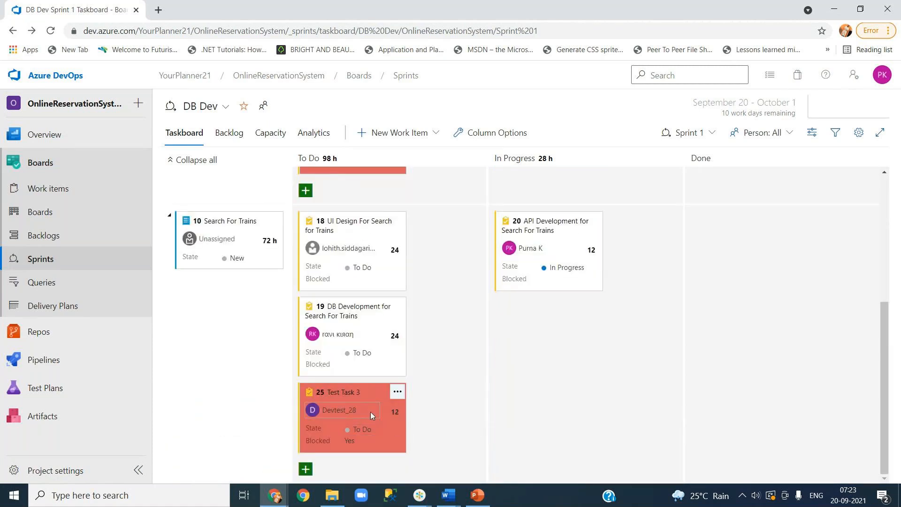
scroll(365, 422, up, 5)
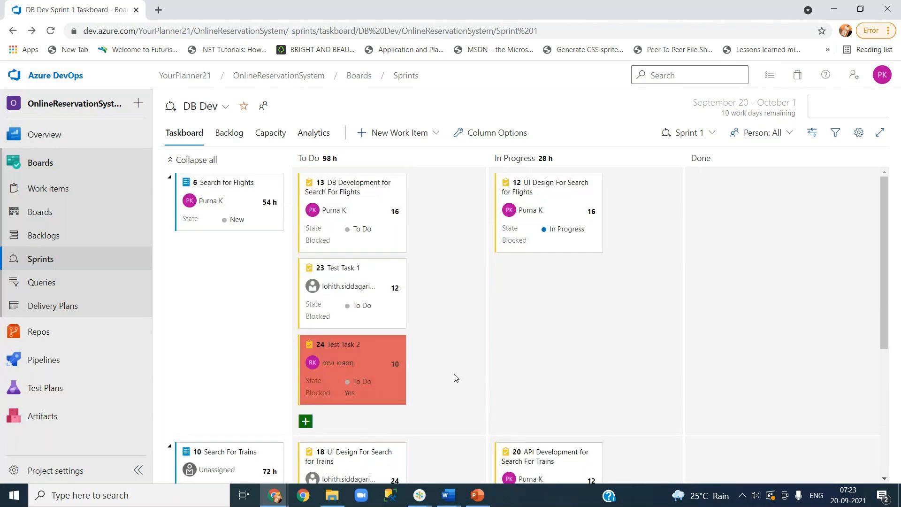
scroll(454, 377, down, 3)
scroll(454, 378, down, 2)
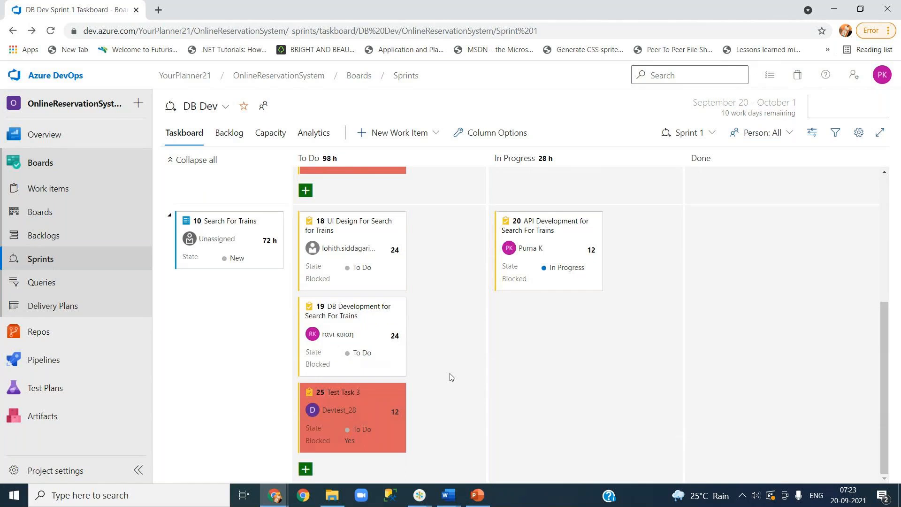
scroll(451, 376, up, 5)
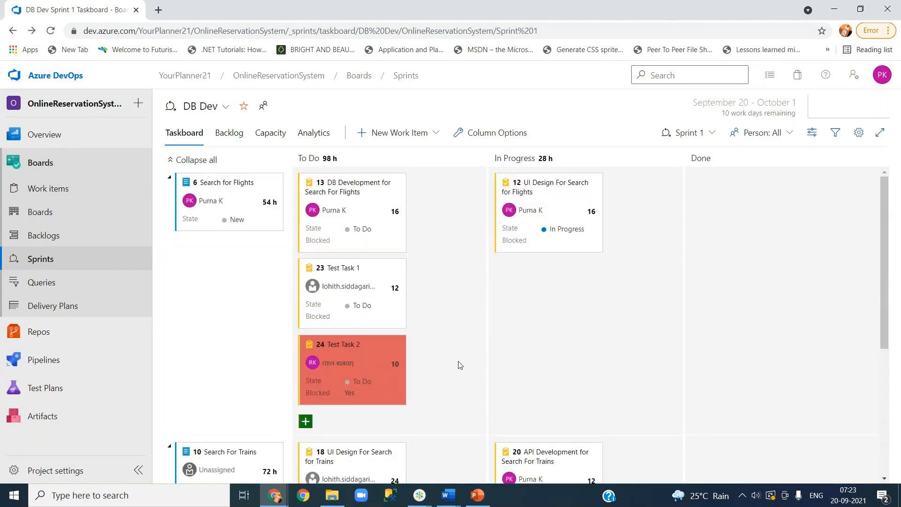
- Reopen the card style settings and add a second styling rule named Rule 2
click(858, 133)
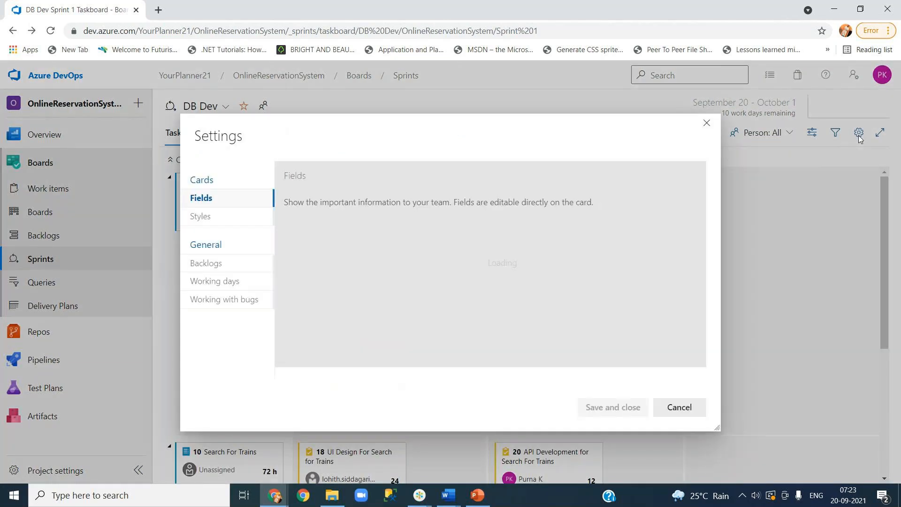
click(214, 219)
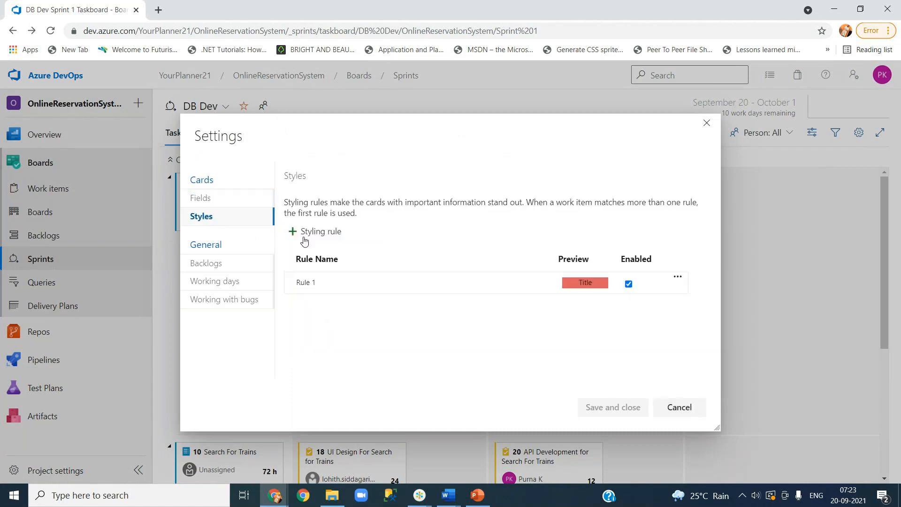
click(306, 232)
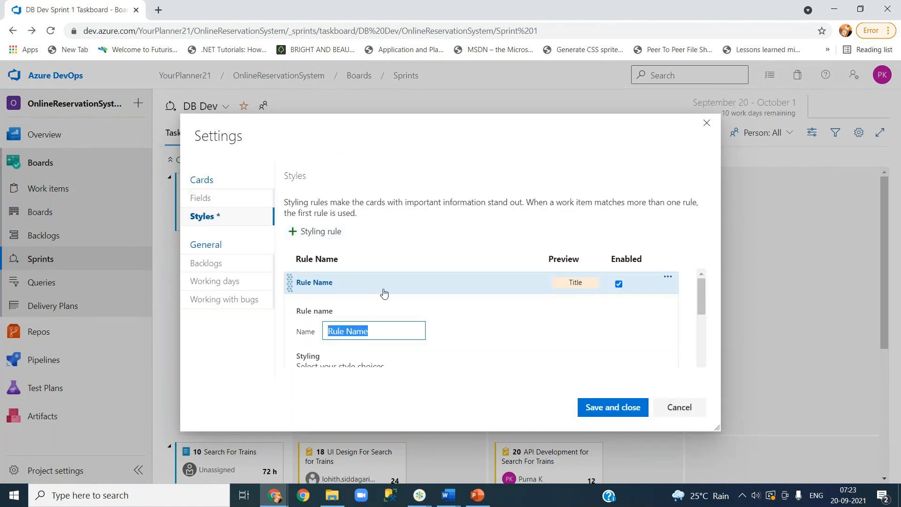
text(Rule 2)
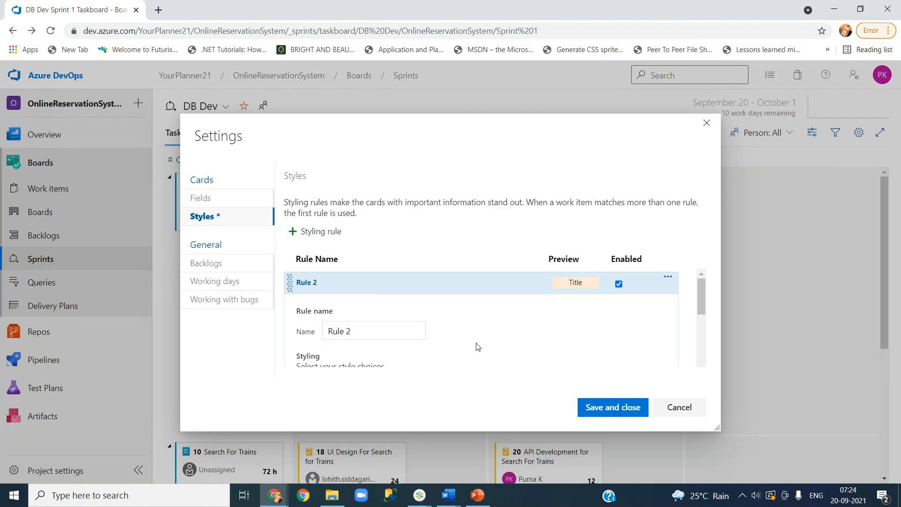
- Set Rule 2's card color to light green
drag(700, 299, 704, 334)
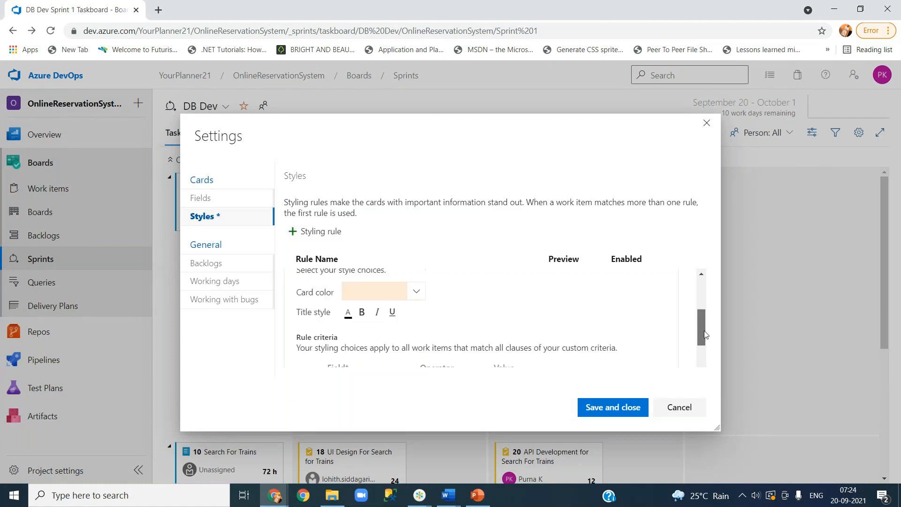
click(413, 295)
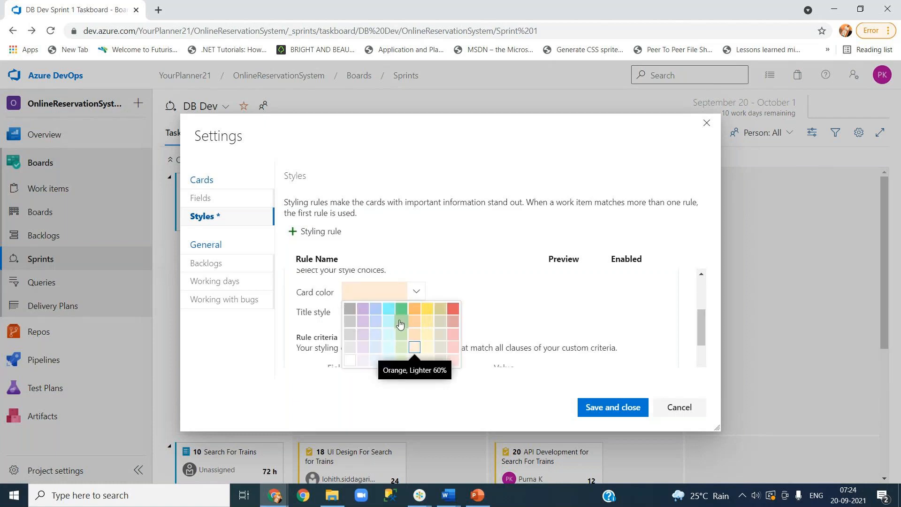
click(401, 324)
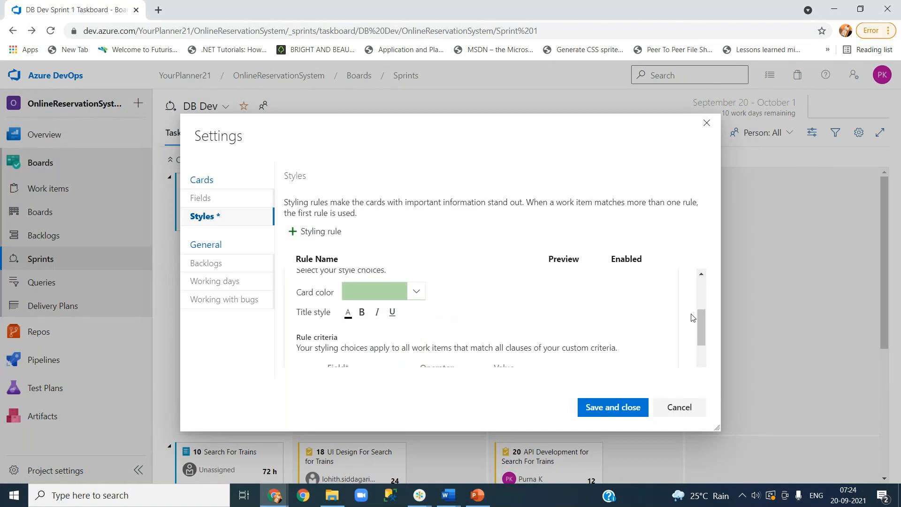
- Define Rule 2's criteria so it applies to work items where Area Path <> OnlineReservationSystem\DB Dev
scroll(701, 331, down, 3)
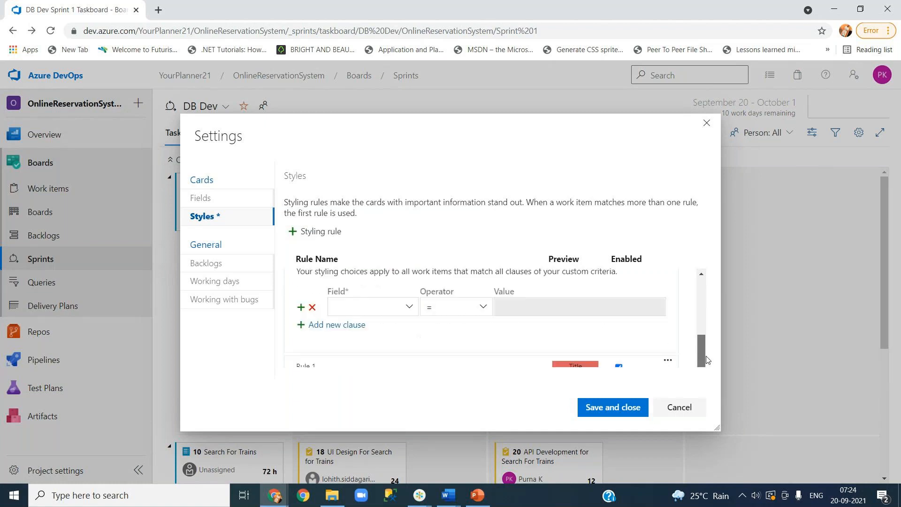
click(409, 307)
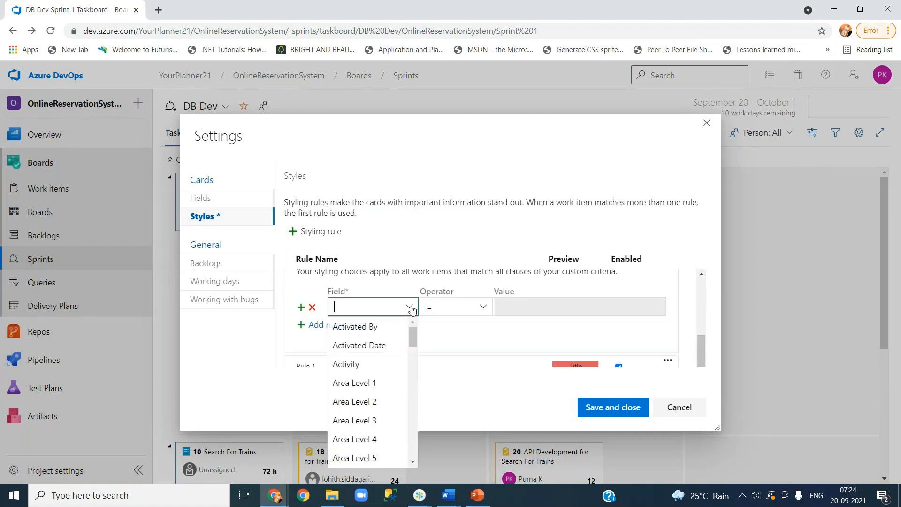
scroll(412, 348, down, 3)
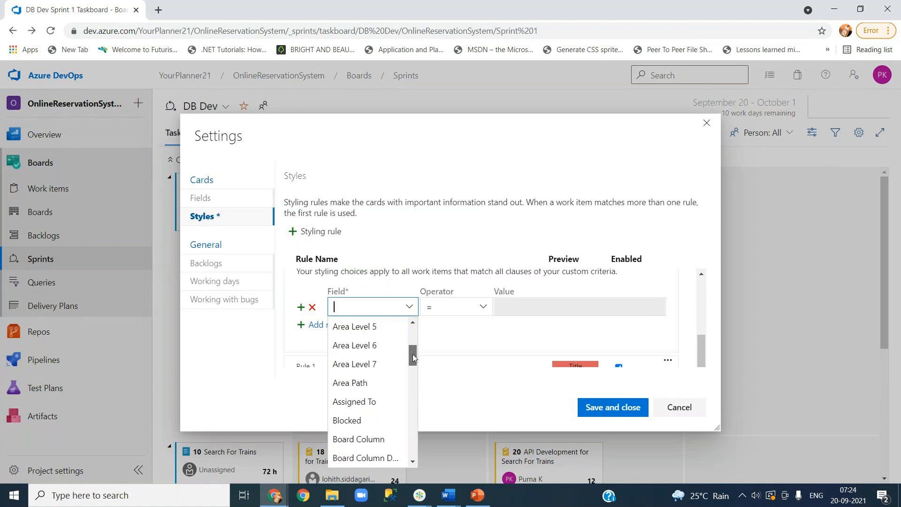
drag(413, 355, 413, 356)
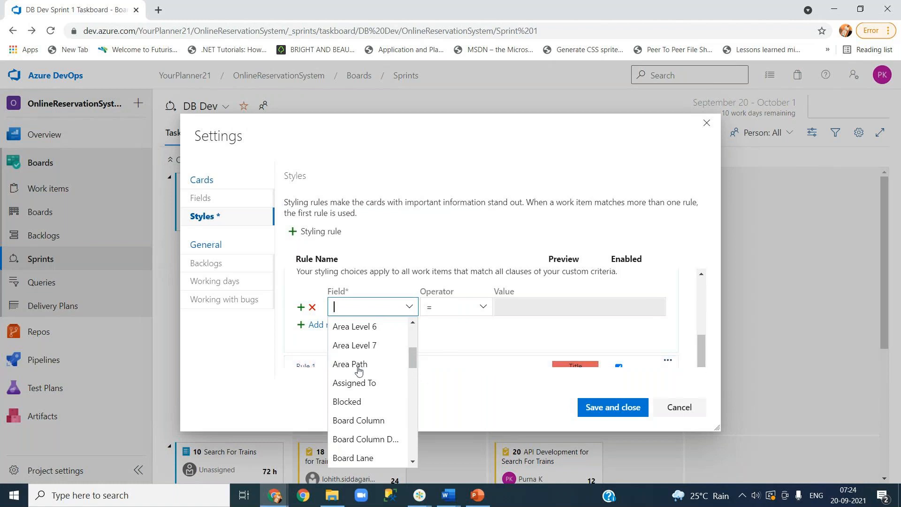
click(355, 370)
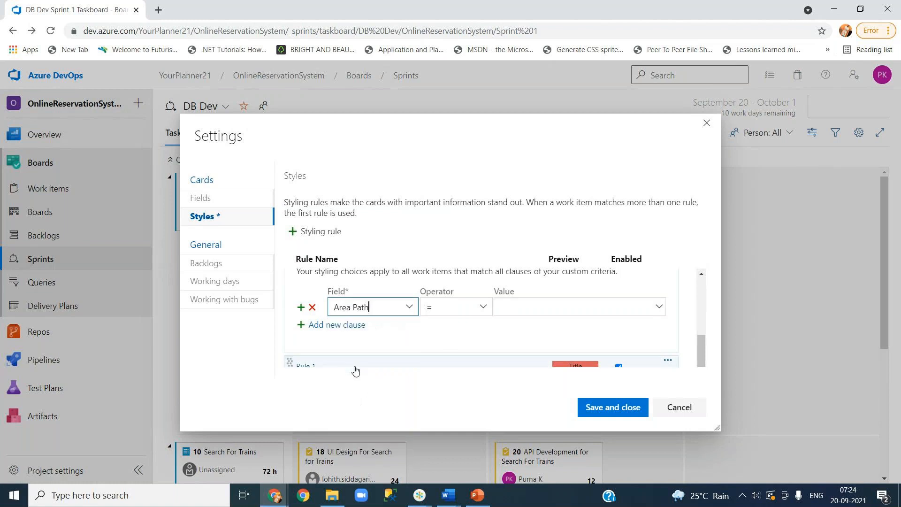
click(482, 311)
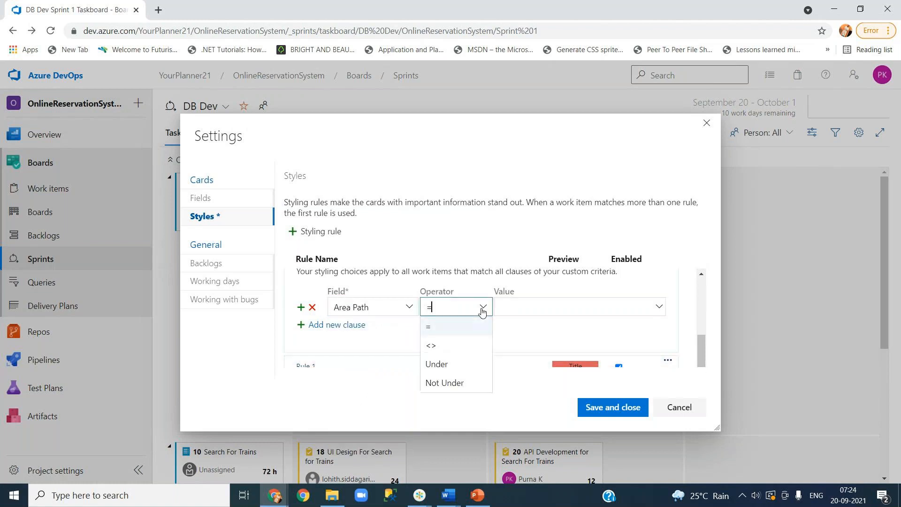
click(471, 346)
click(658, 306)
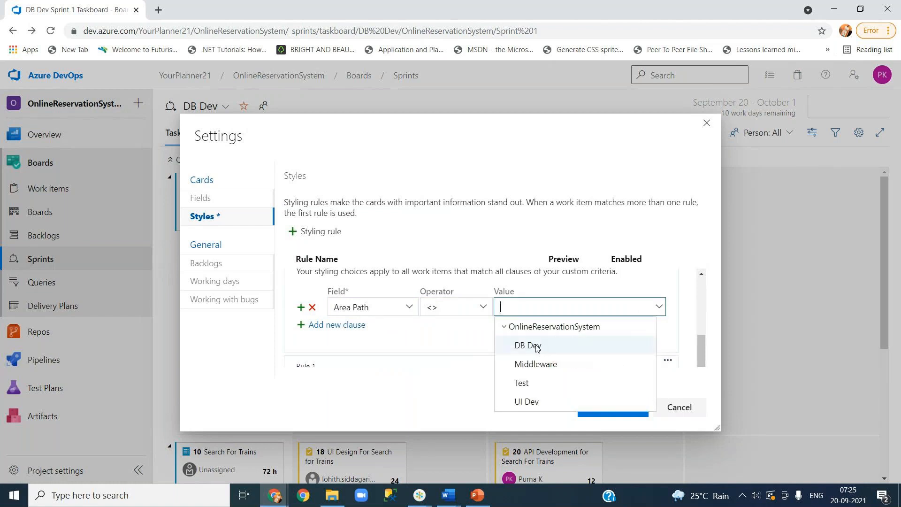
click(534, 347)
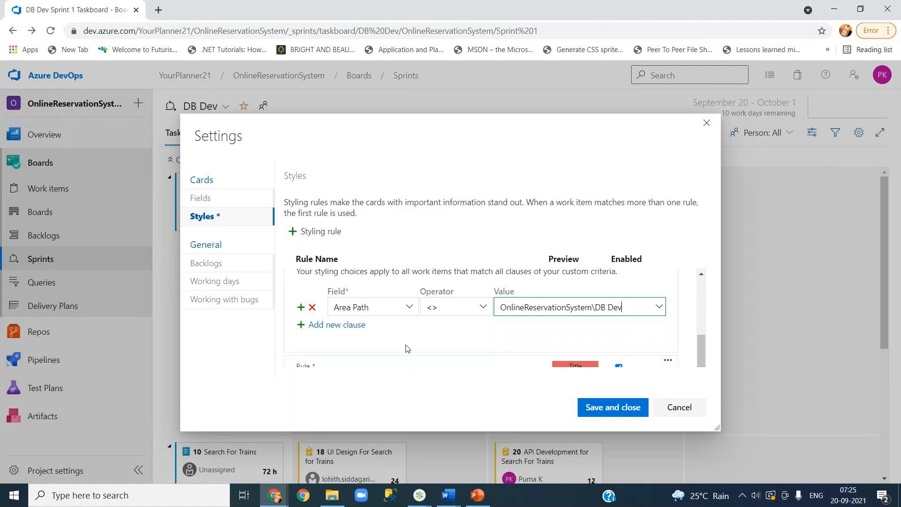
- Set Rule 2's card color to purple #ccabde, then save the settings and check the taskboard cards
drag(699, 345, 698, 313)
click(416, 317)
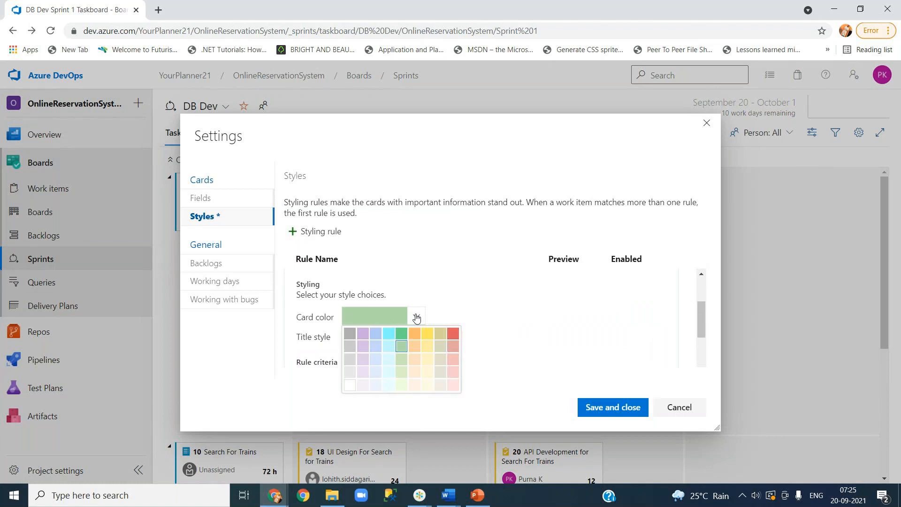
click(362, 346)
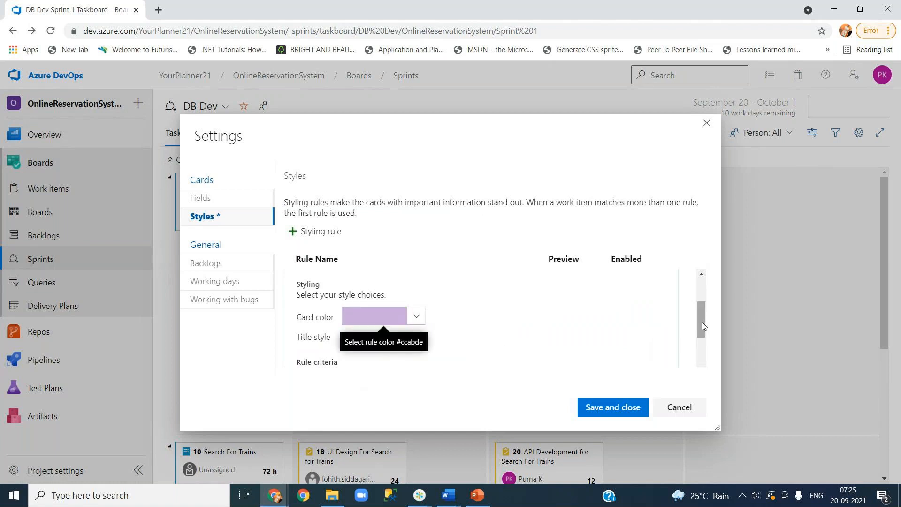
drag(702, 322, 630, 411)
click(629, 410)
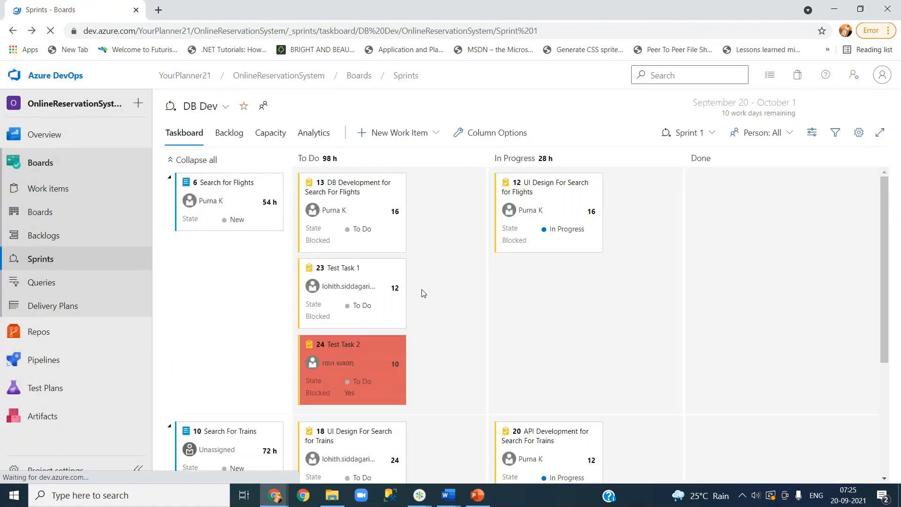
scroll(424, 300, down, 5)
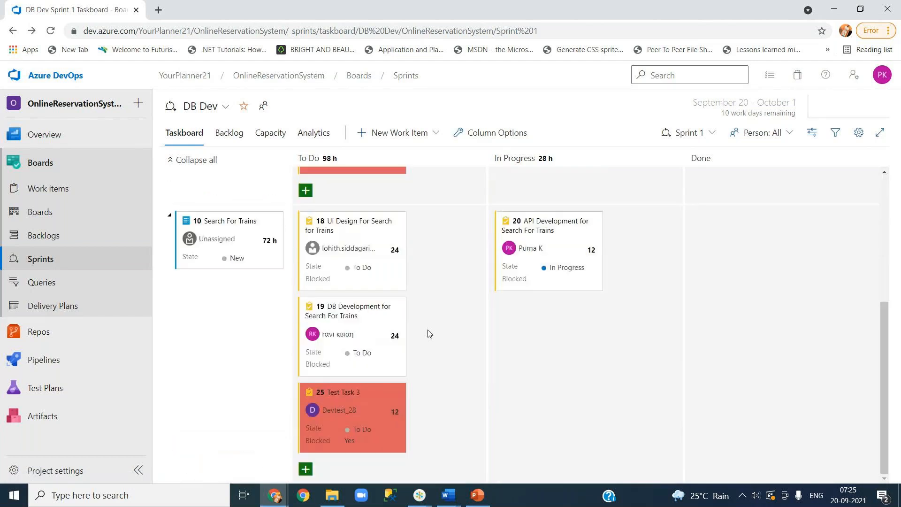
scroll(428, 333, up, 5)
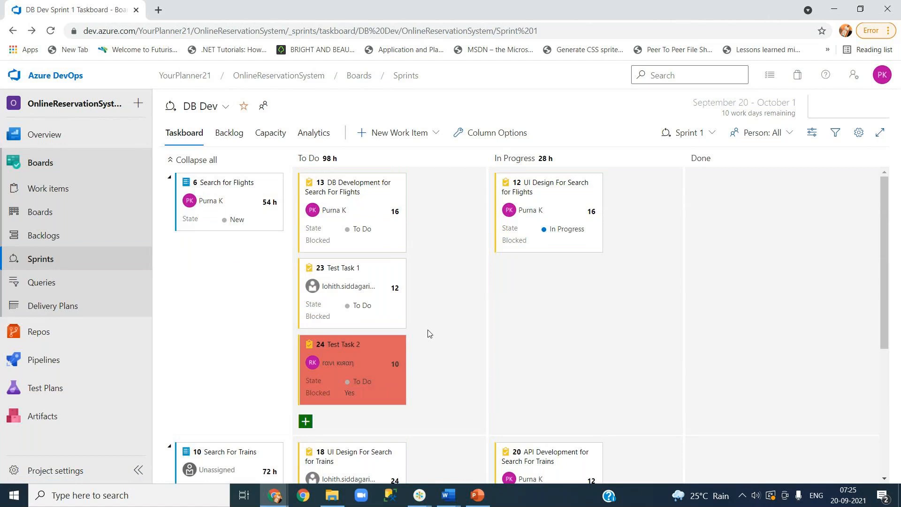
scroll(428, 333, down, 5)
scroll(427, 334, up, 5)
- In the project's team configuration, add the area OnlineReservationSystem\UI Dev to the DB Dev team and save it
click(65, 471)
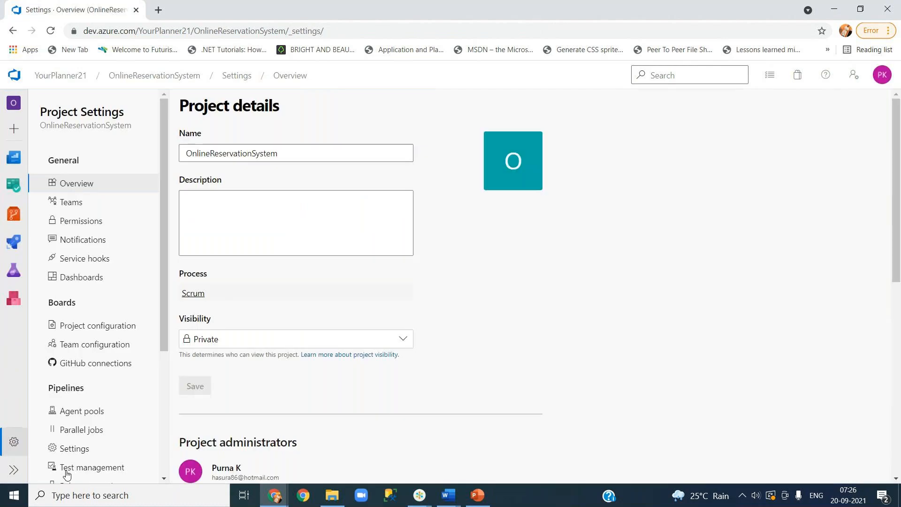
click(80, 208)
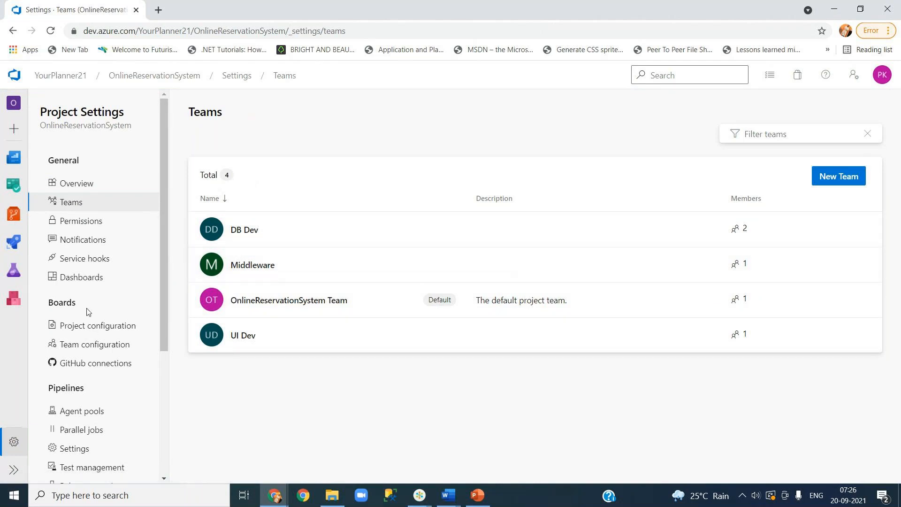
click(92, 333)
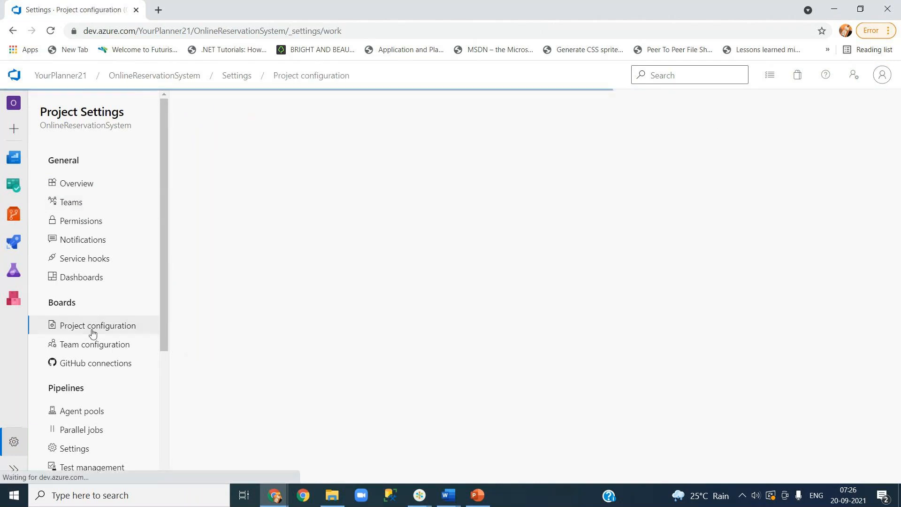
click(100, 352)
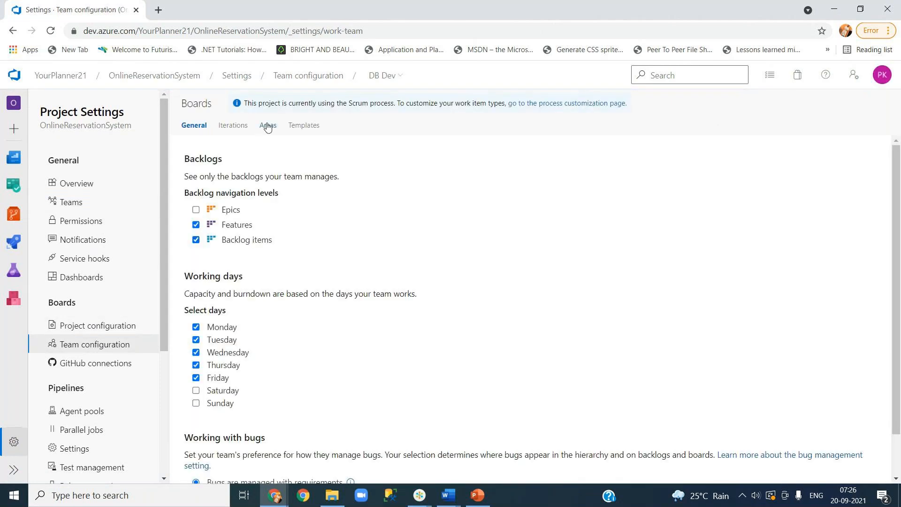
click(267, 125)
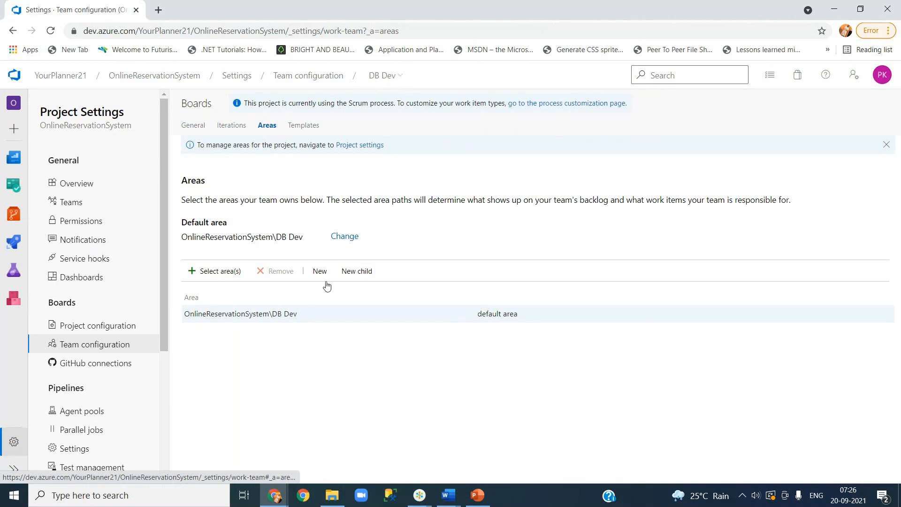
click(212, 276)
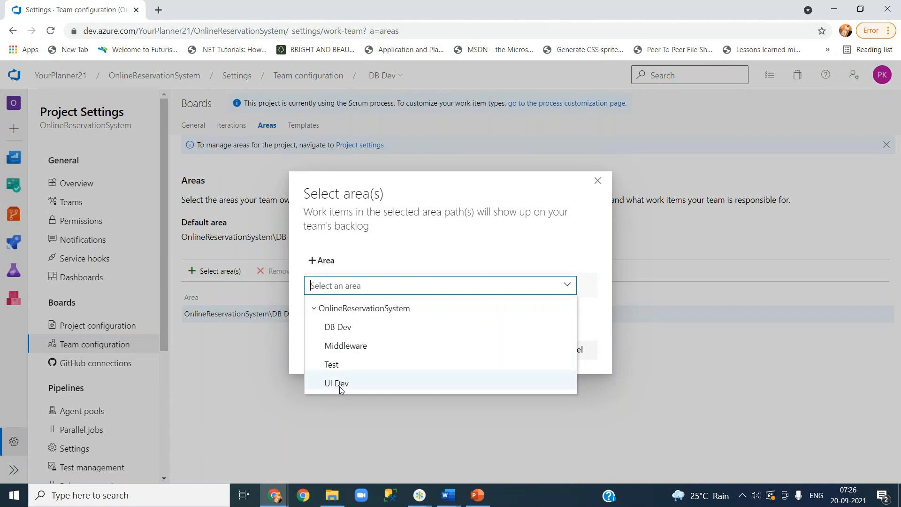
click(340, 386)
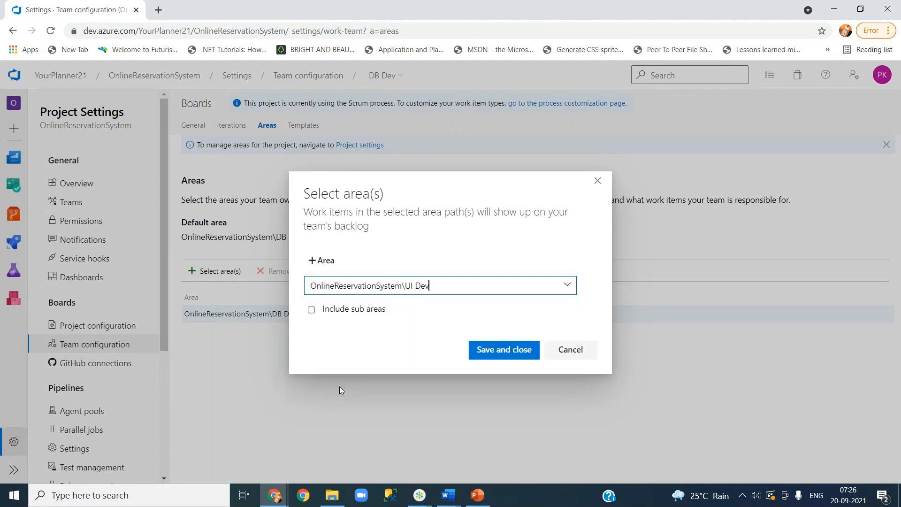
click(500, 351)
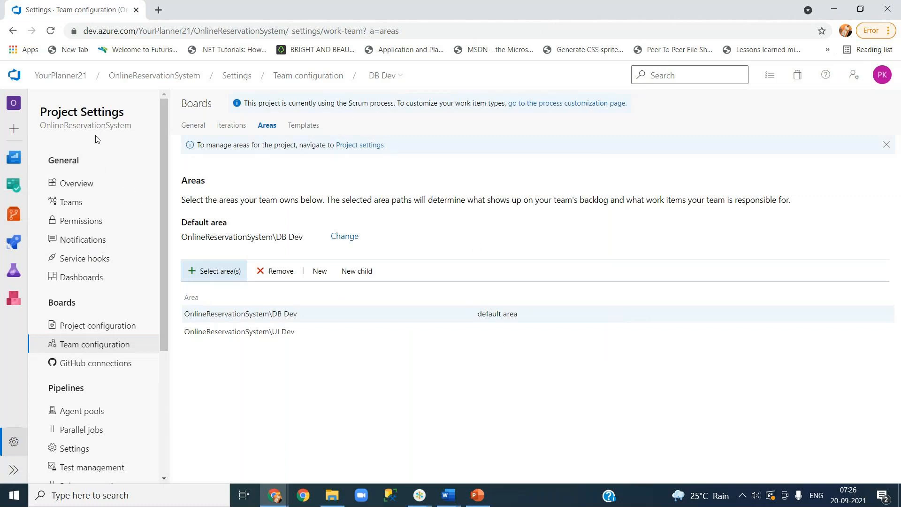
- Return to the DB Dev Sprint 1 taskboard and examine how both styling rules color the cards of each backlog item
mouse_move(20, 186)
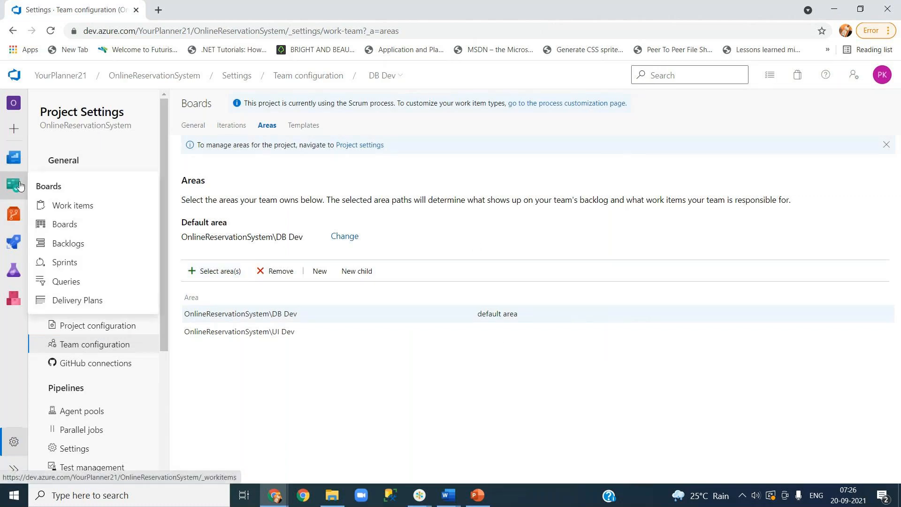
click(88, 263)
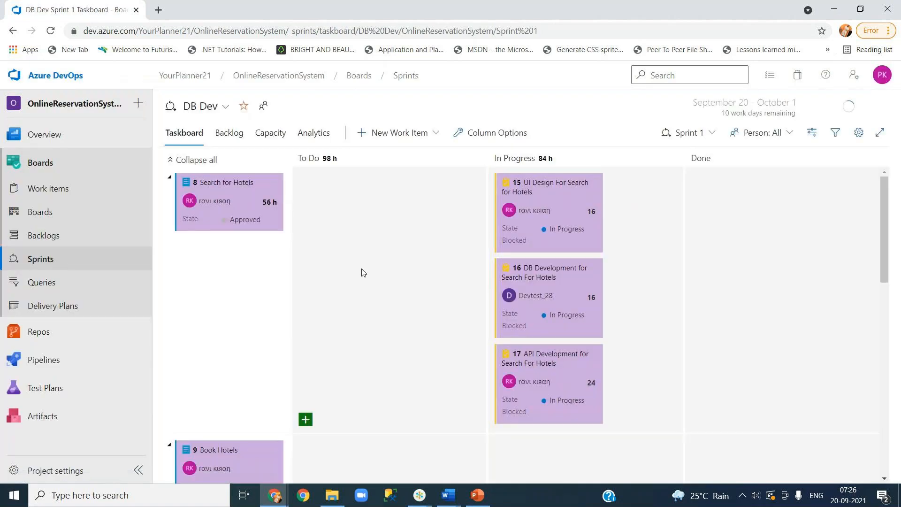
scroll(424, 322, down, 5)
scroll(426, 323, up, 15)
scroll(274, 311, down, 15)
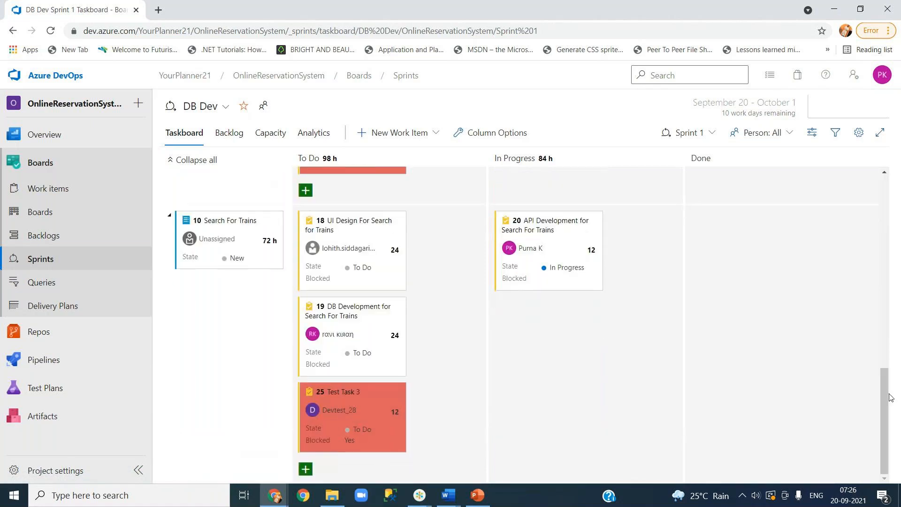
drag(885, 397, 862, 205)
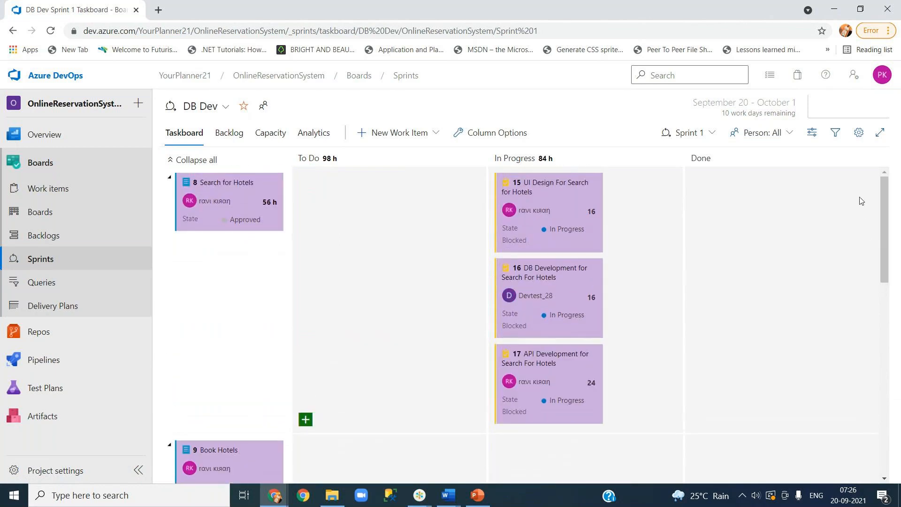
drag(881, 271, 891, 372)
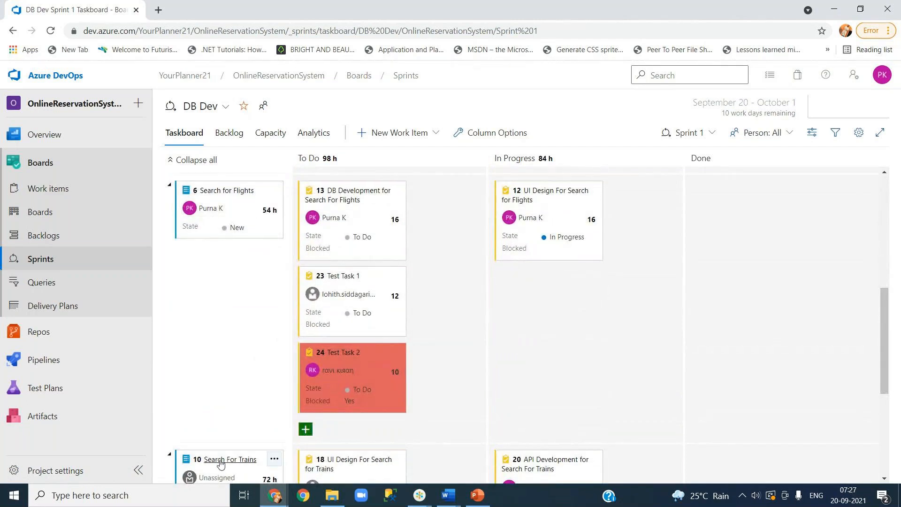
drag(884, 350, 884, 239)
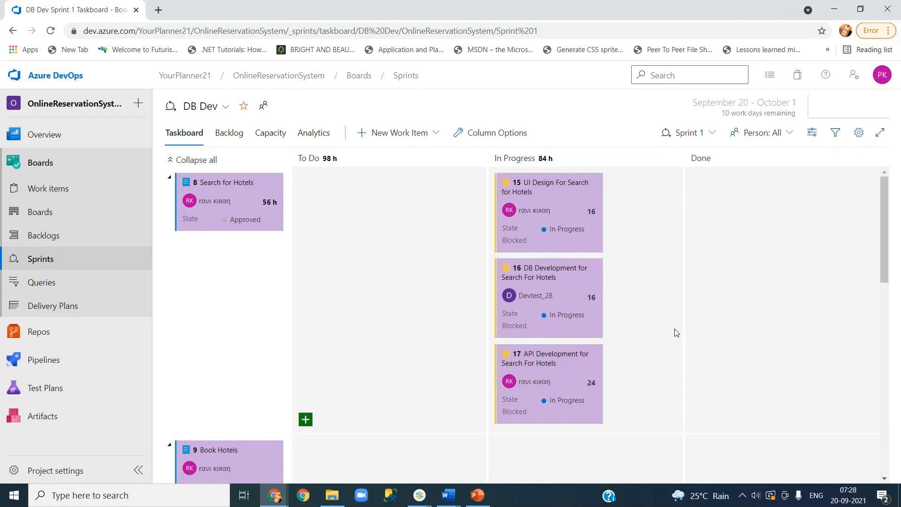
scroll(676, 333, down, 10)
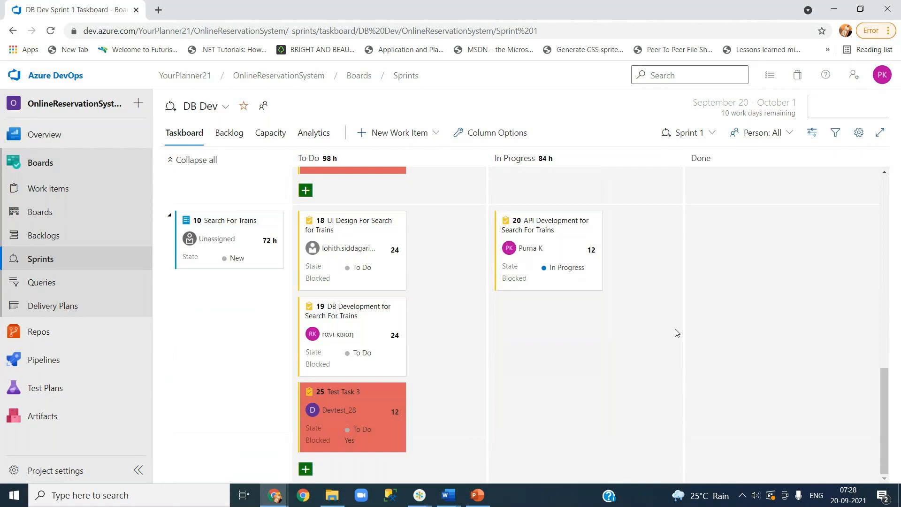
scroll(675, 332, up, 10)
scroll(676, 332, down, 10)
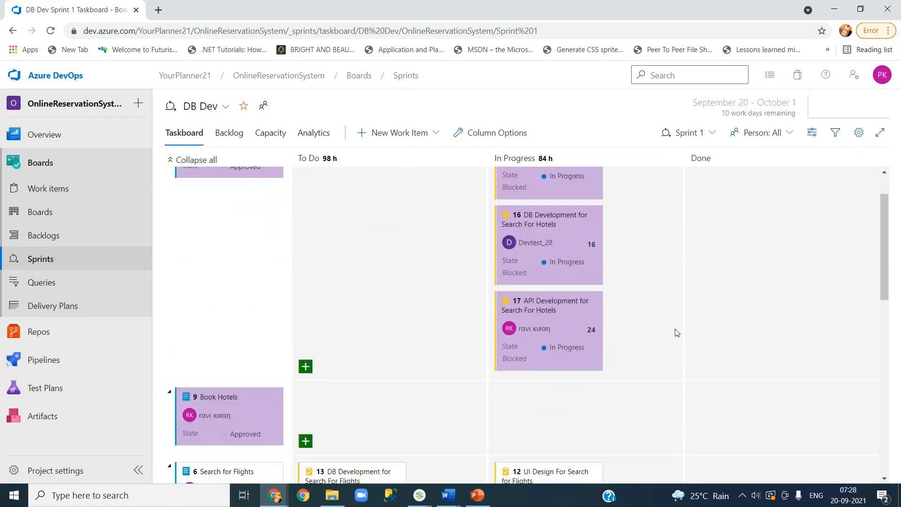
scroll(676, 332, up, 10)
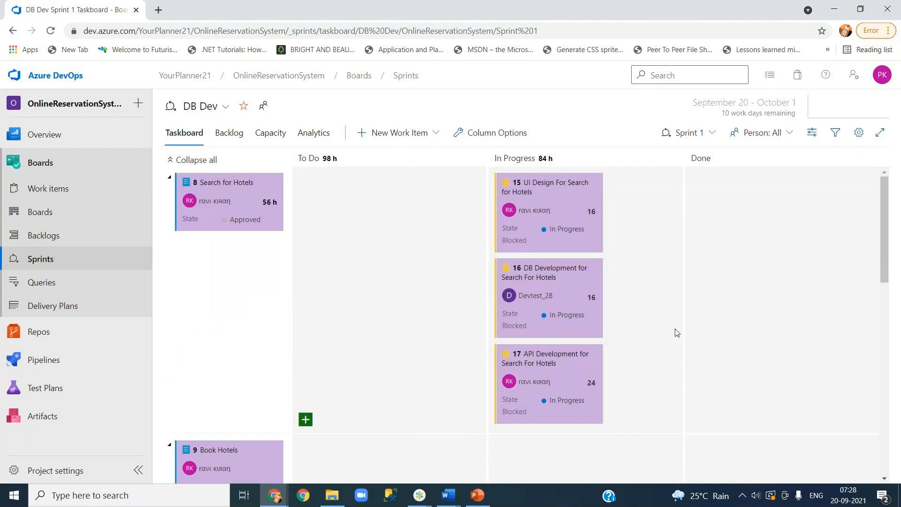
scroll(676, 333, down, 10)
scroll(676, 333, up, 10)
scroll(432, 321, down, 2)
scroll(432, 322, up, 2)
- In the project's team configuration, remove the area OnlineReservationSystem\UI Dev from the DB Dev team
click(65, 471)
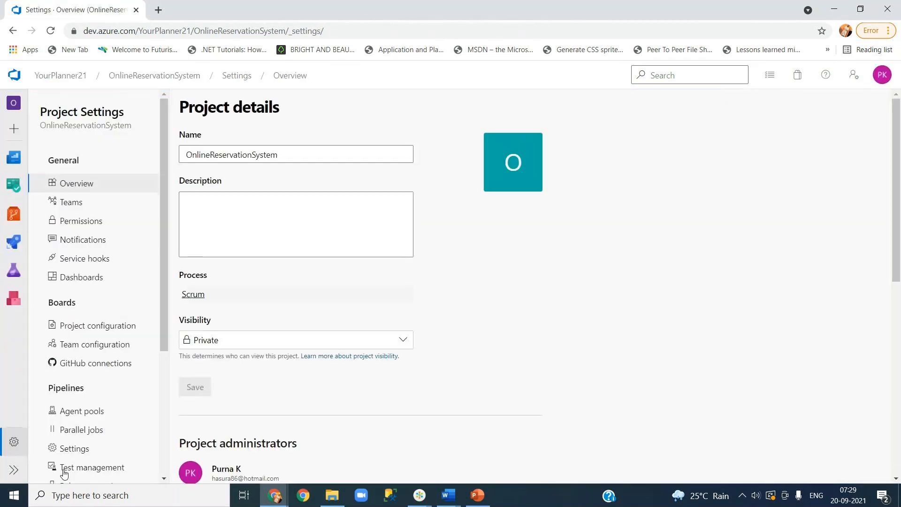
click(84, 347)
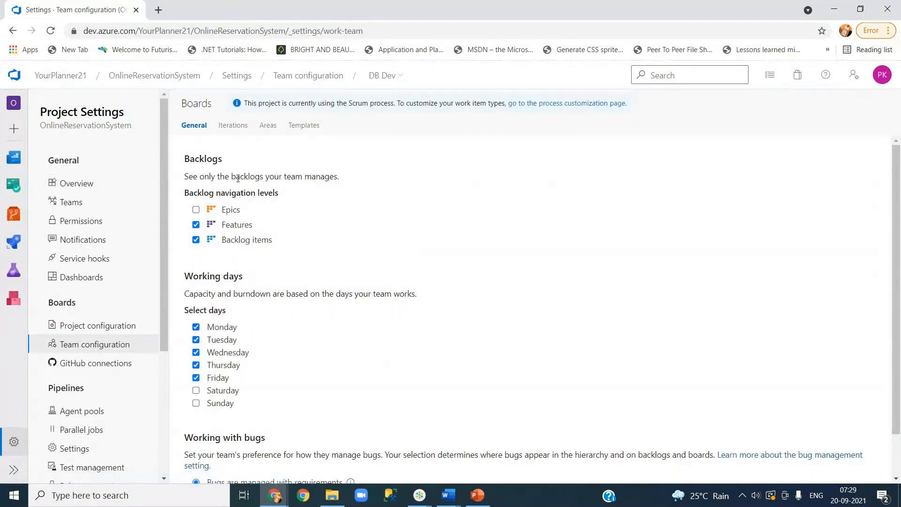
click(266, 125)
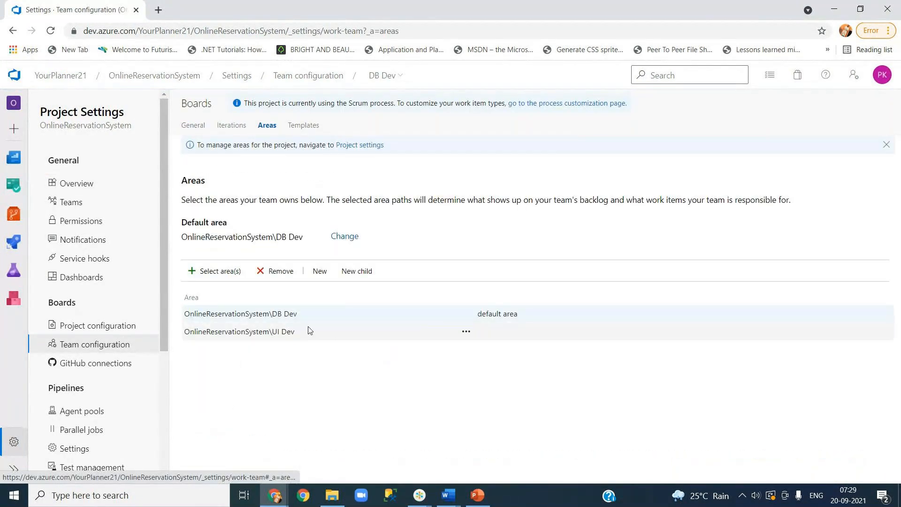
click(467, 332)
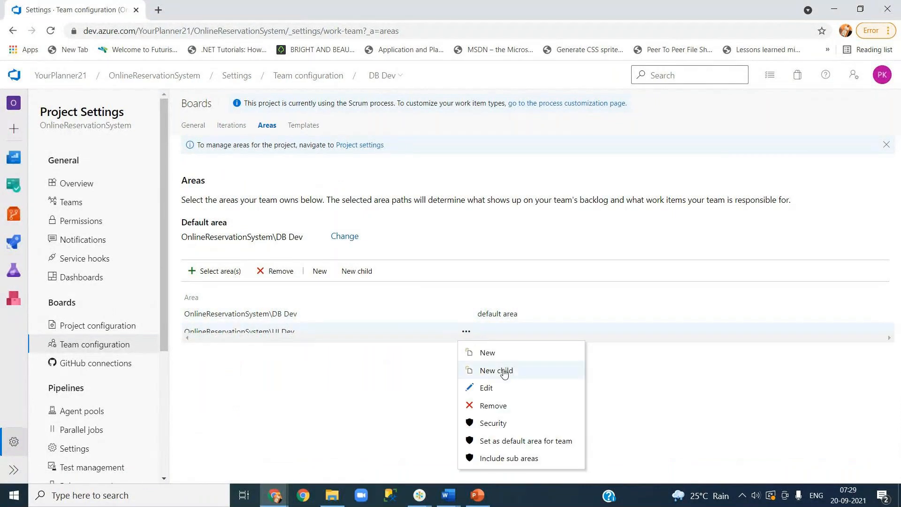
click(502, 411)
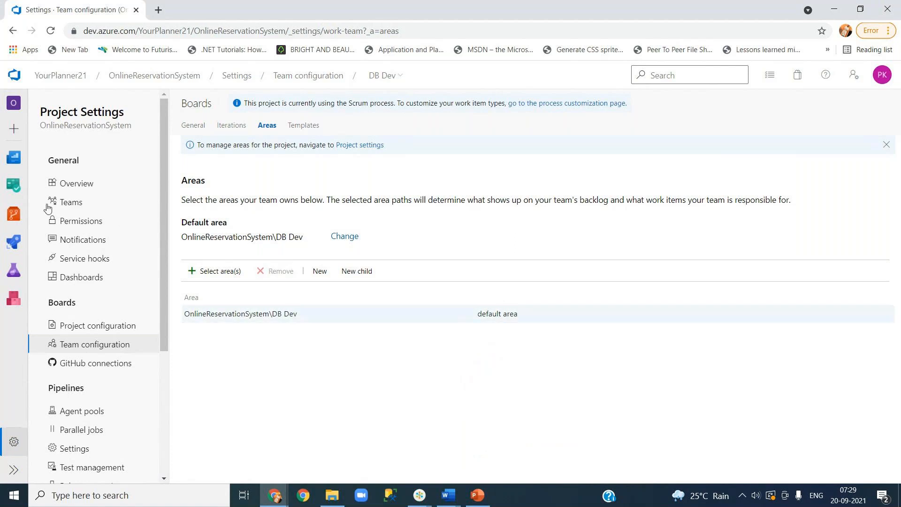
- Return to the DB Dev Sprint 1 taskboard and check which backlog items and colored cards it shows
mouse_move(14, 185)
click(86, 269)
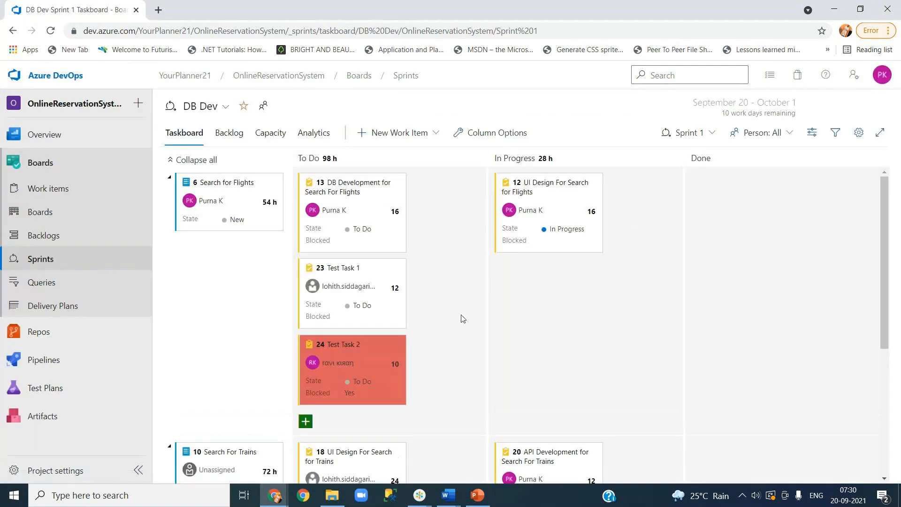
scroll(467, 277, down, 5)
scroll(467, 277, up, 4)
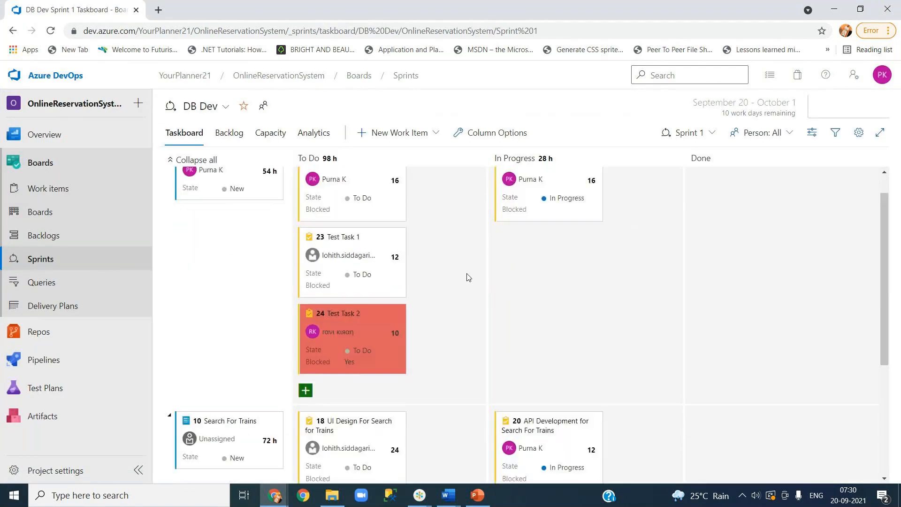
scroll(467, 277, up, 1)
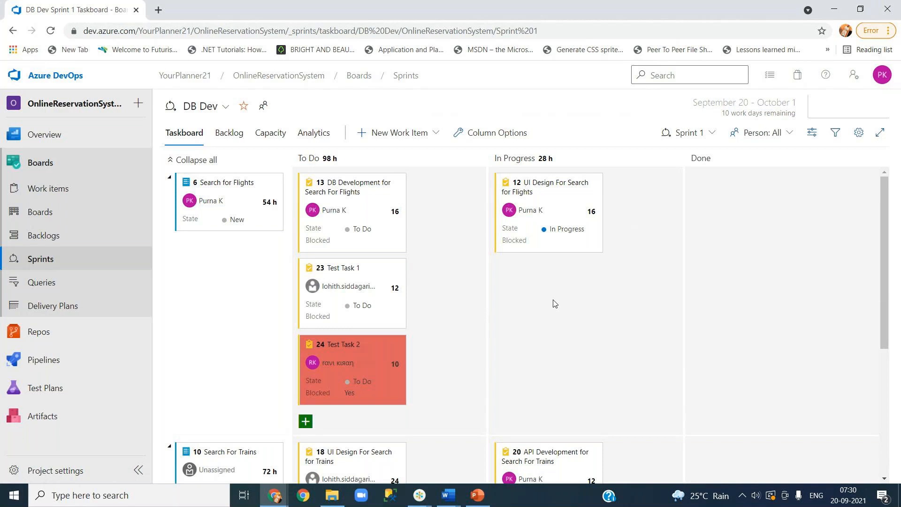
scroll(582, 319, down, 5)
scroll(617, 338, up, 5)
click(858, 133)
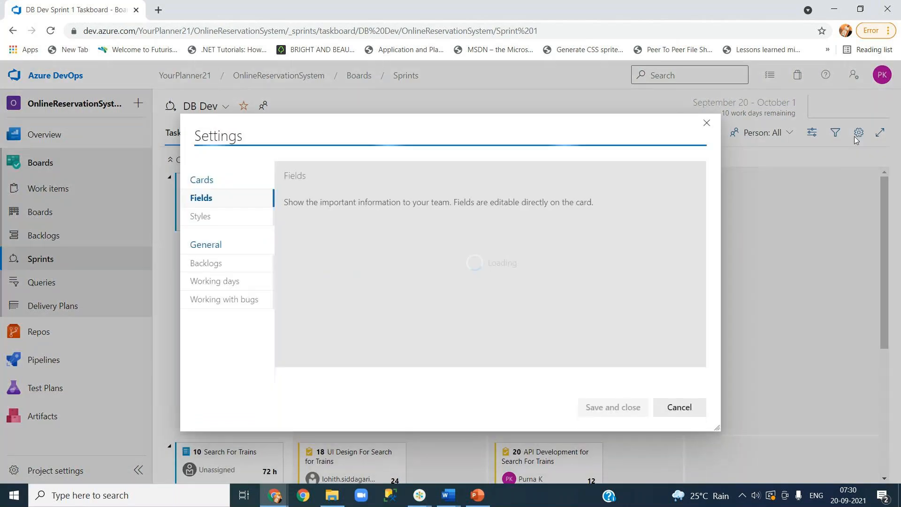
click(219, 218)
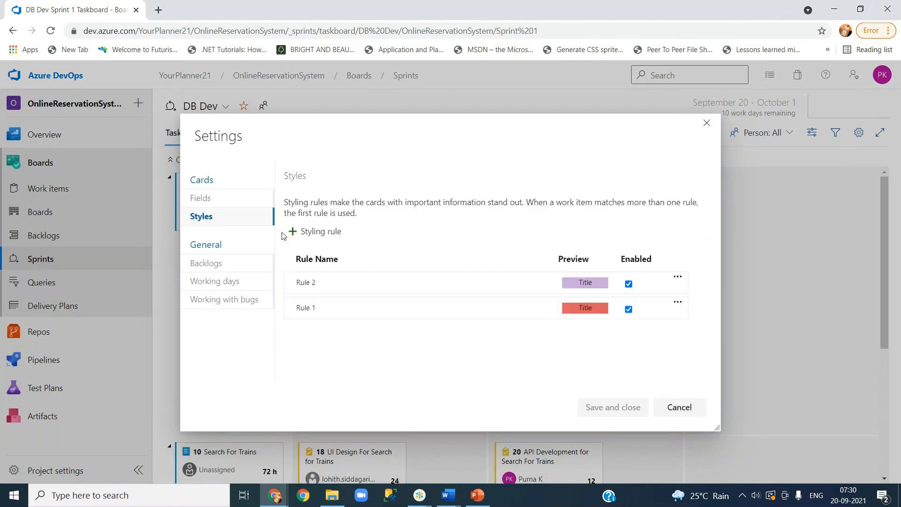
click(311, 234)
scroll(524, 329, down, 2)
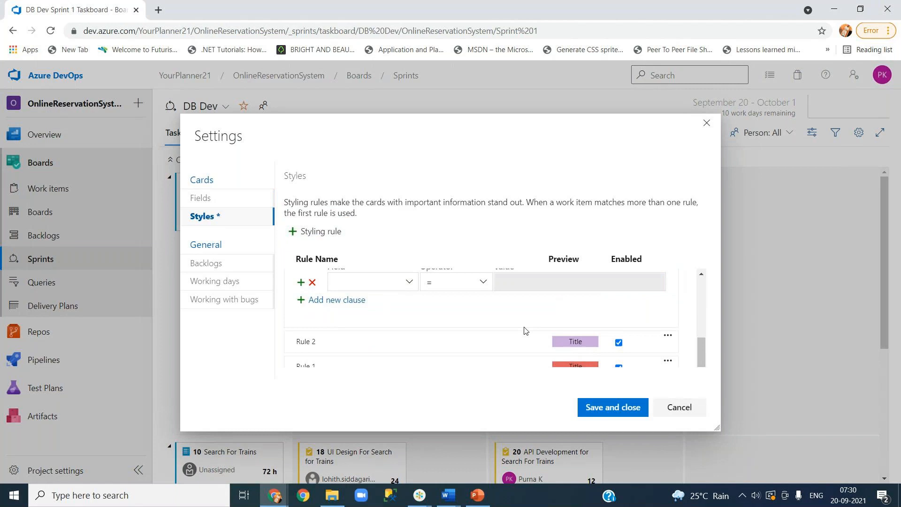
click(411, 282)
scroll(373, 393, down, 2)
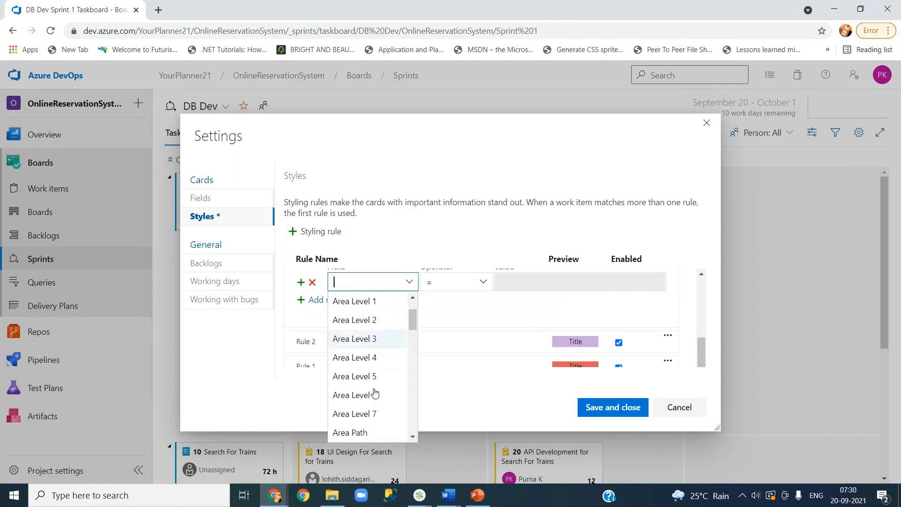
scroll(374, 393, down, 3)
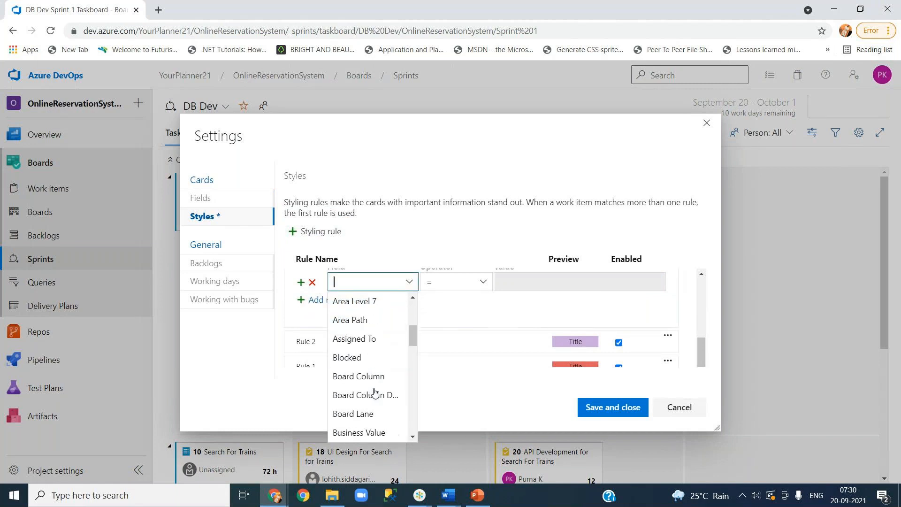
scroll(374, 394, down, 1)
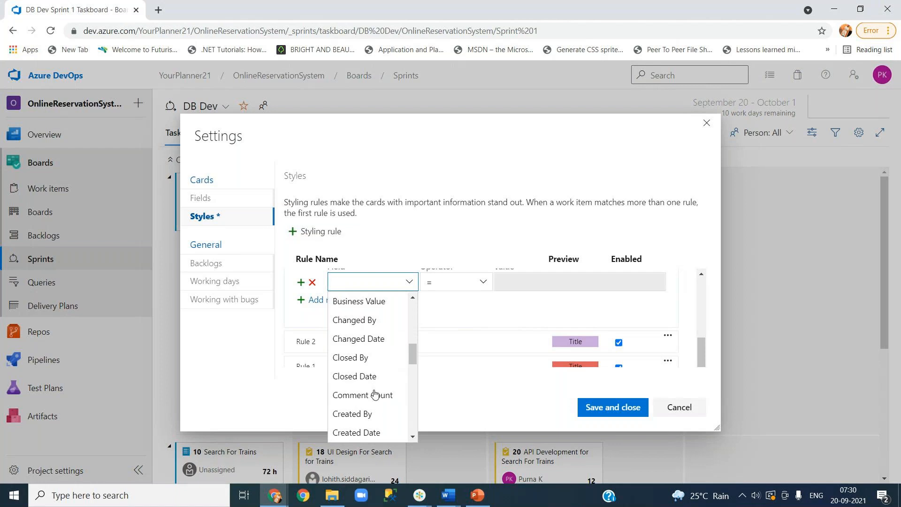
scroll(374, 393, down, 1)
click(693, 409)
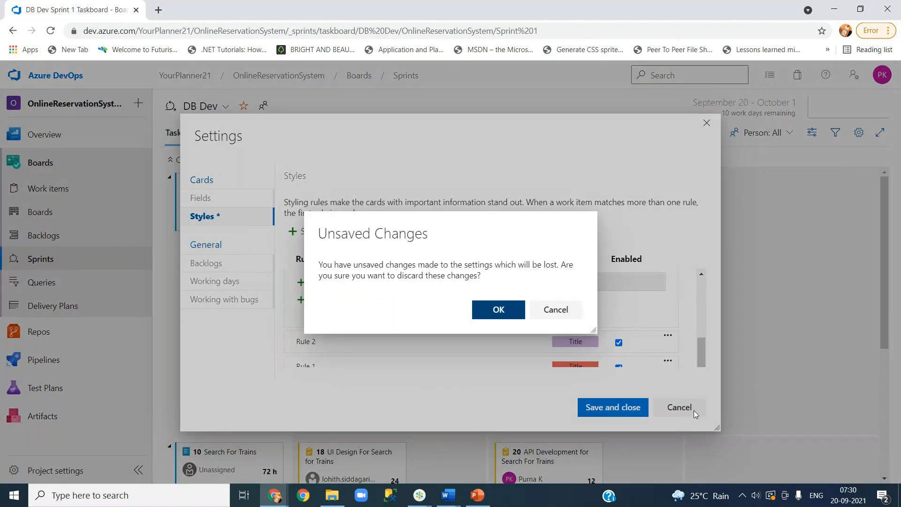
click(501, 309)
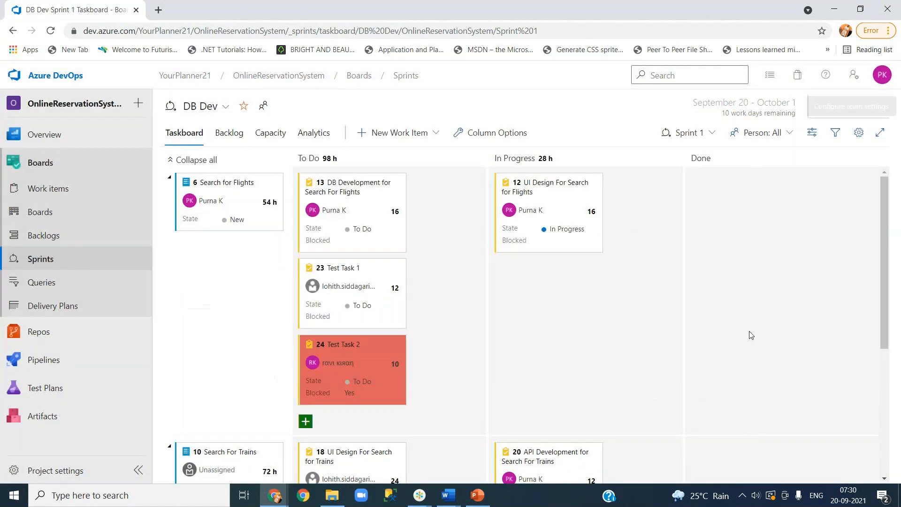
- Review the taskboard settings for card styles, backlog navigation levels, working days and working with bugs
click(861, 135)
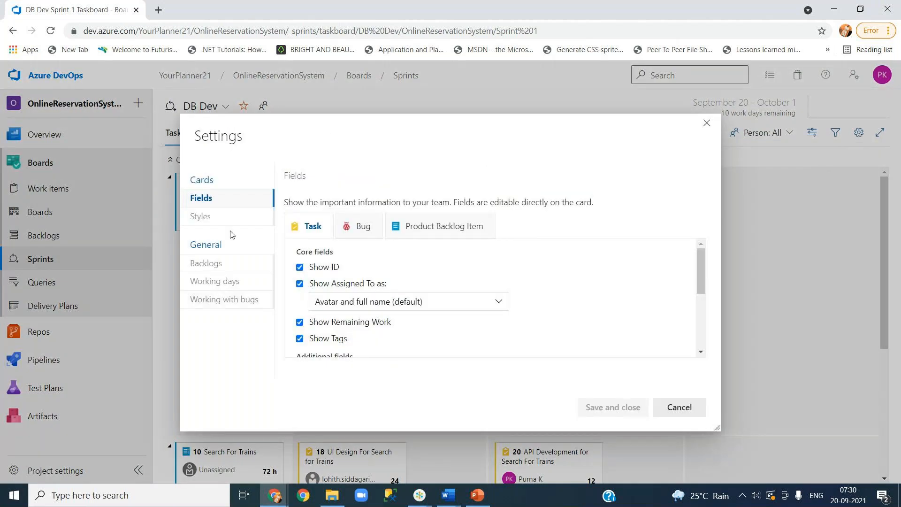
click(224, 219)
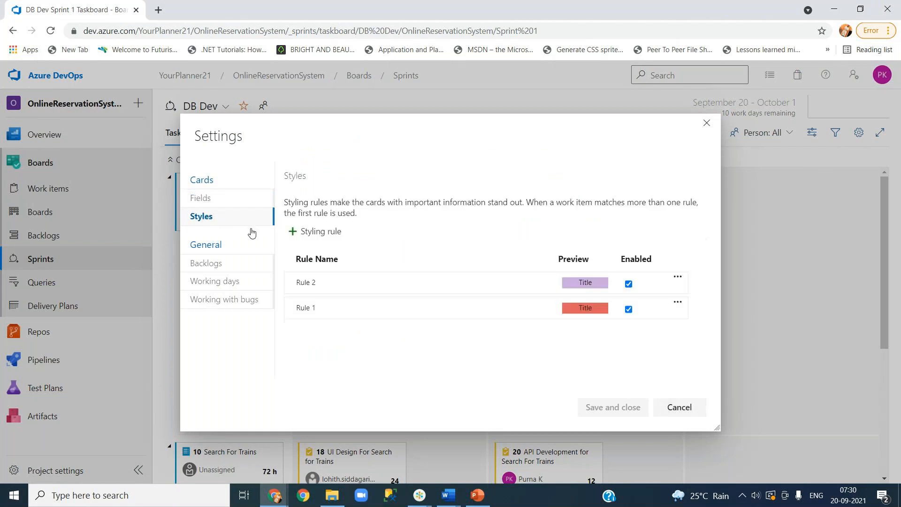
click(233, 267)
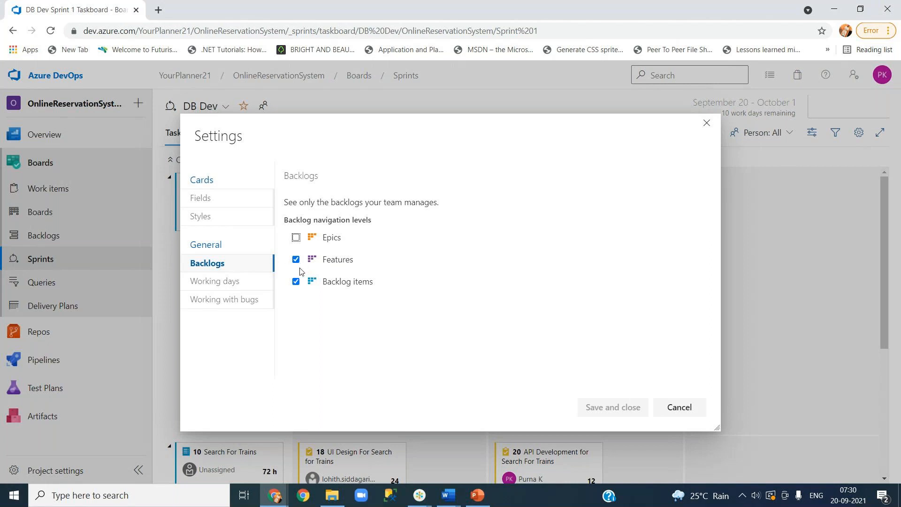
click(215, 282)
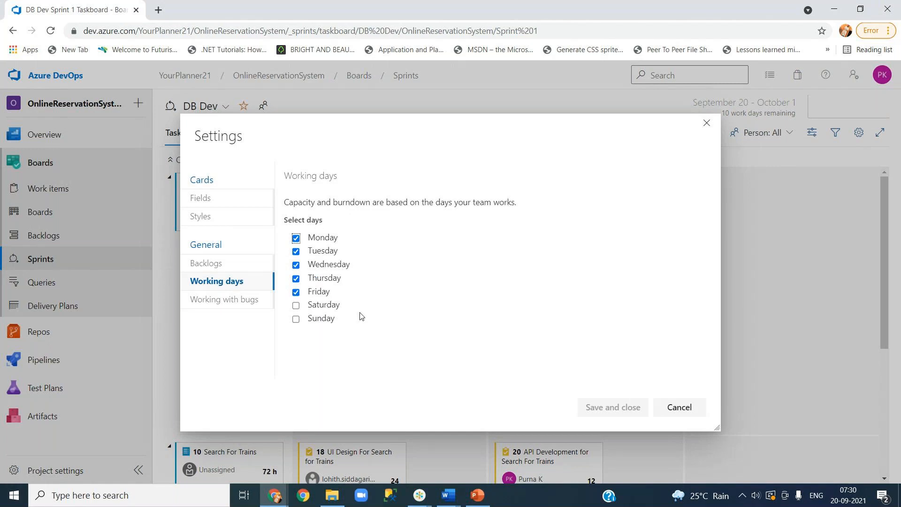
click(226, 303)
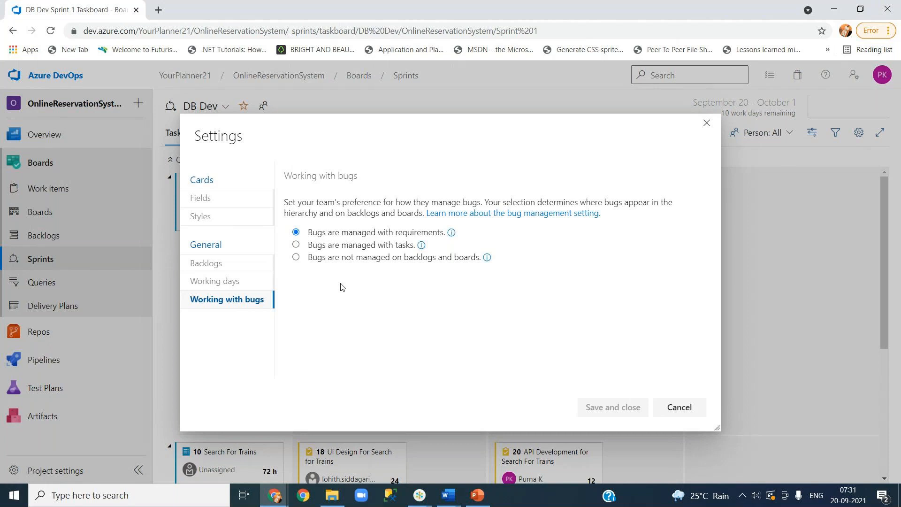
- Try the preference "Bugs are managed with tasks" for the team, then discard the change and leave the settings
click(296, 245)
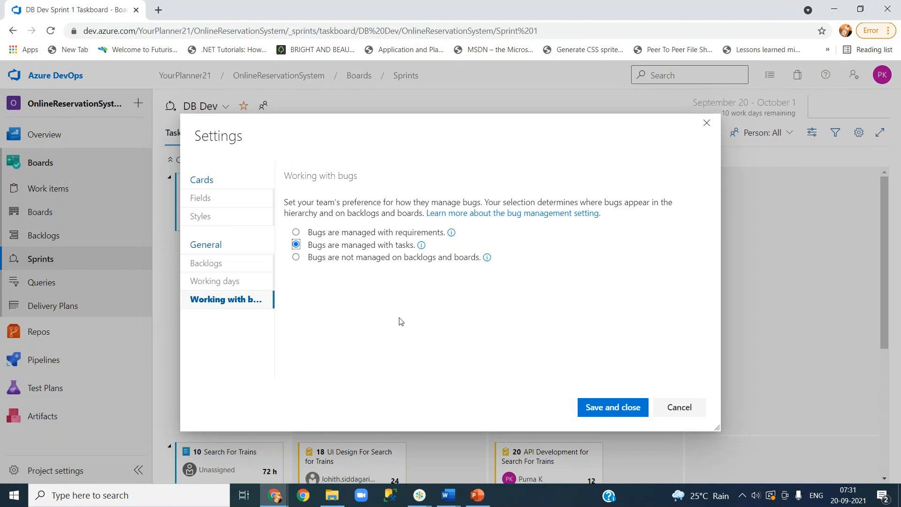
click(690, 416)
click(507, 309)
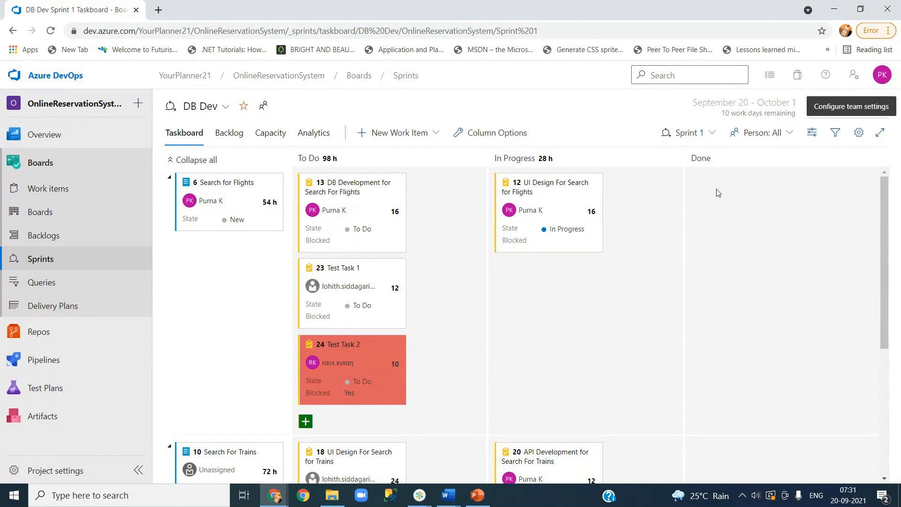
click(859, 134)
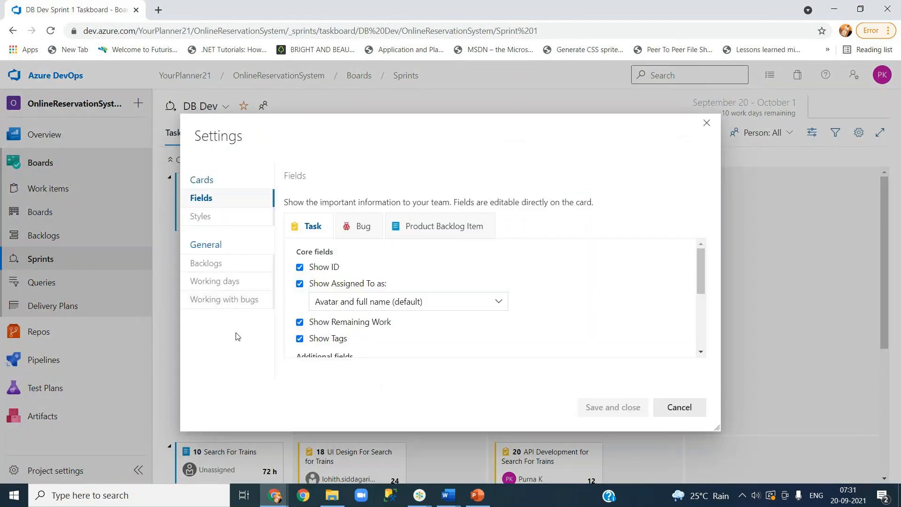
click(677, 409)
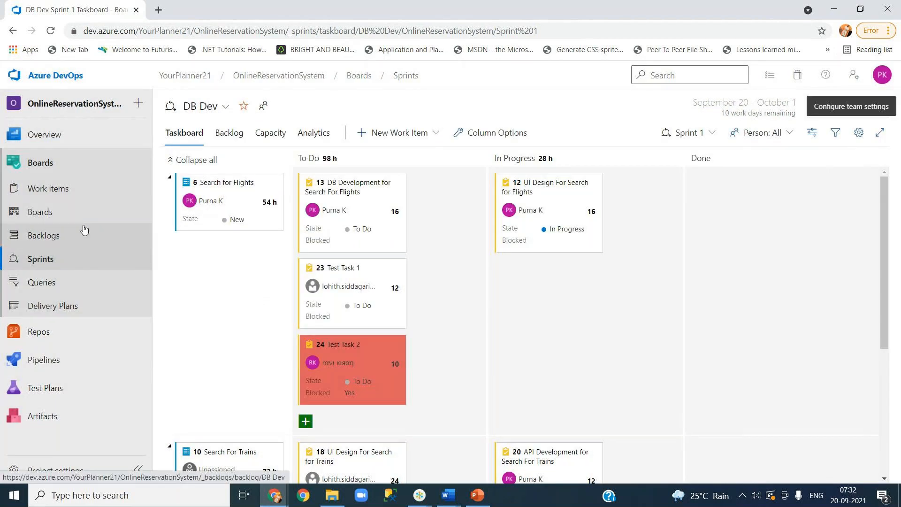
- Go to the DB Dev team's board, view its Features level, and switch back to Backlog items
click(62, 218)
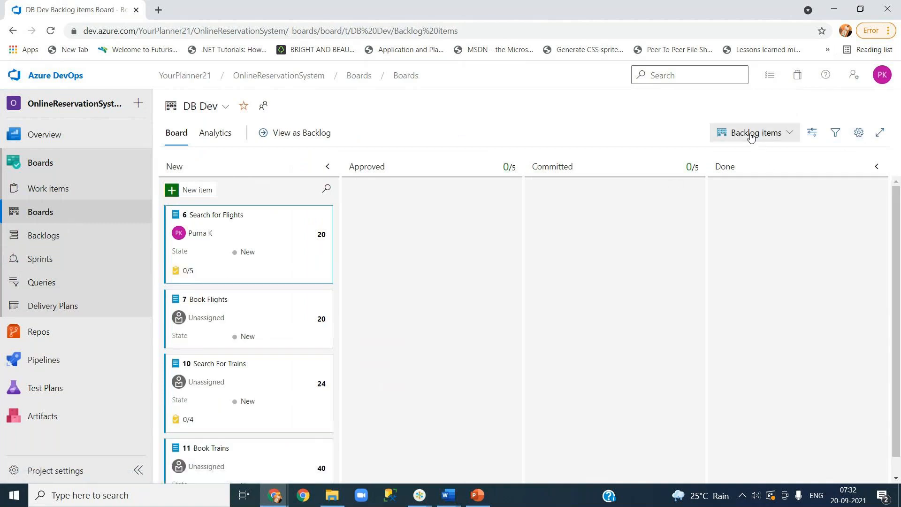
click(770, 136)
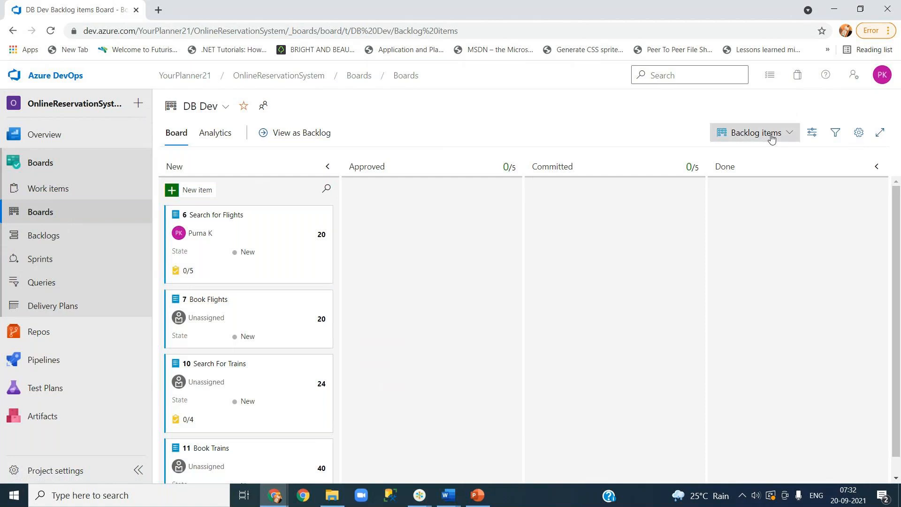
click(763, 158)
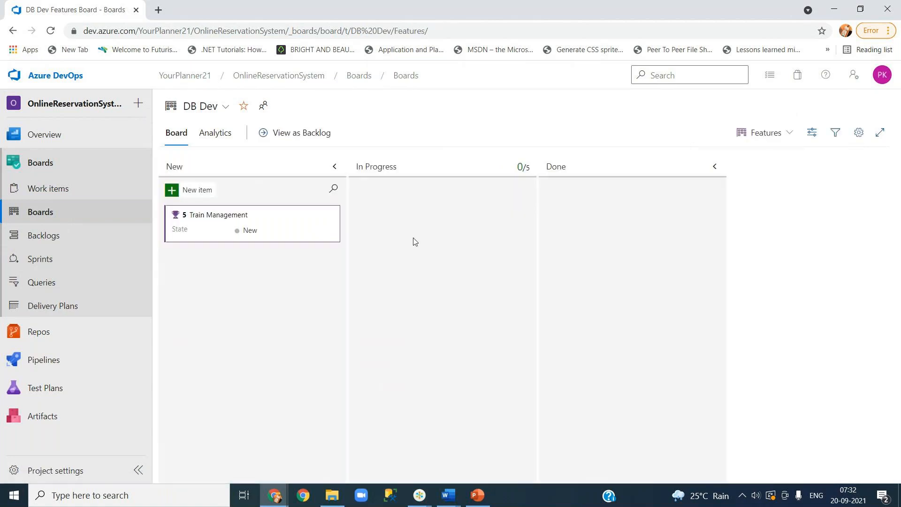
click(775, 135)
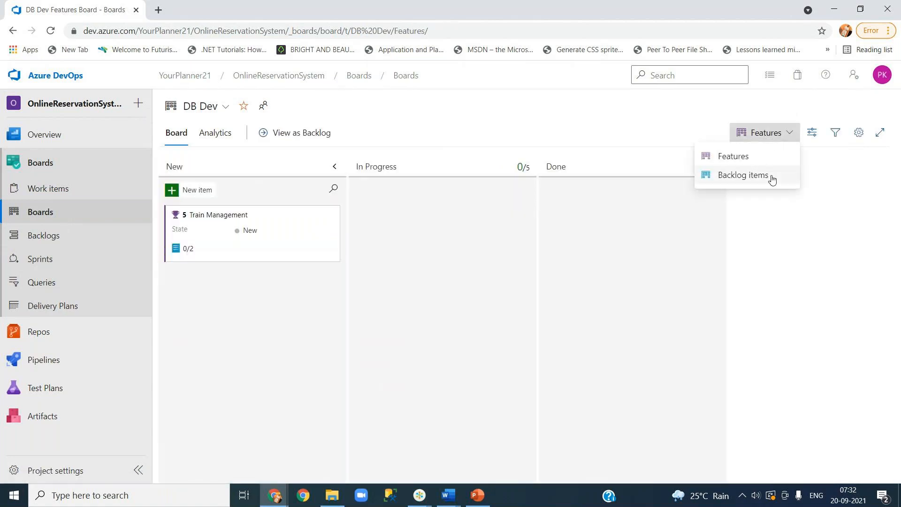
click(772, 180)
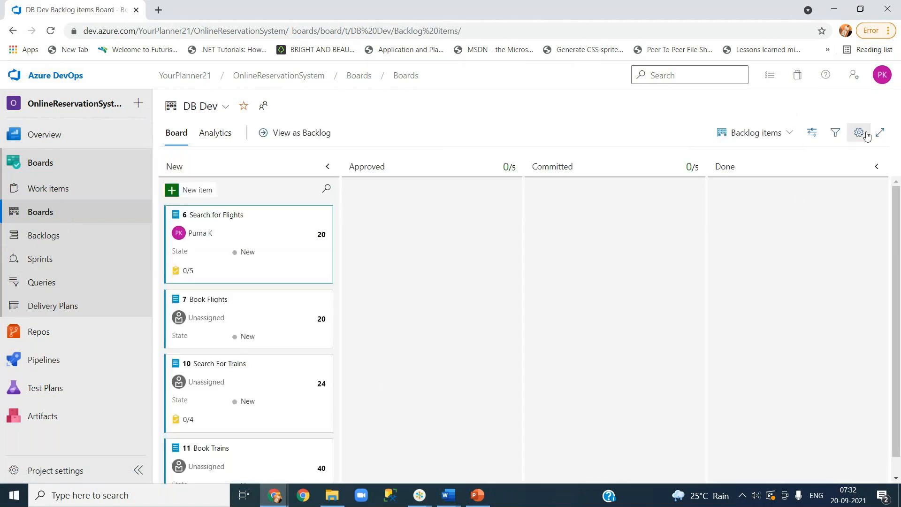
- Open the DB Dev board's settings and review the fields shown on Product Backlog Item cards, moving the dialog clear of the New column
click(858, 133)
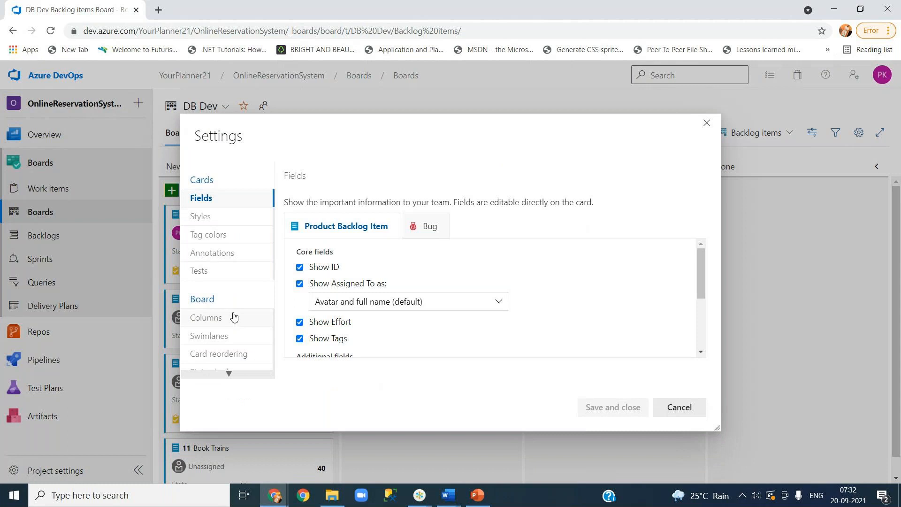
click(207, 206)
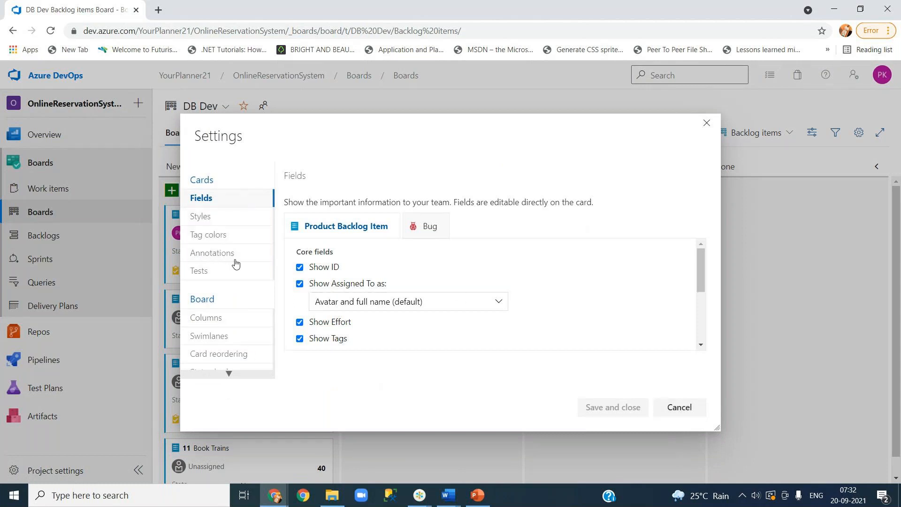
drag(309, 130, 549, 122)
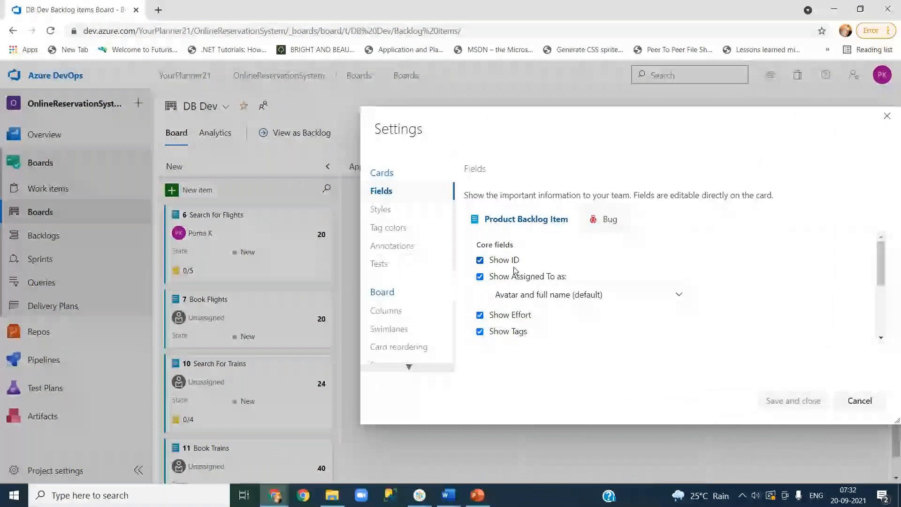
scroll(520, 282, down, 5)
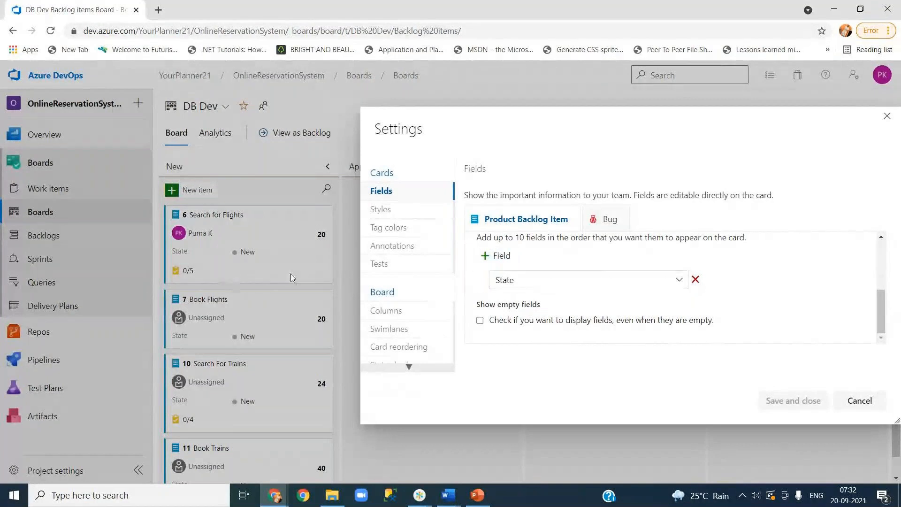
- Add a card styling rule named Rule 1 with an orange card color
click(380, 211)
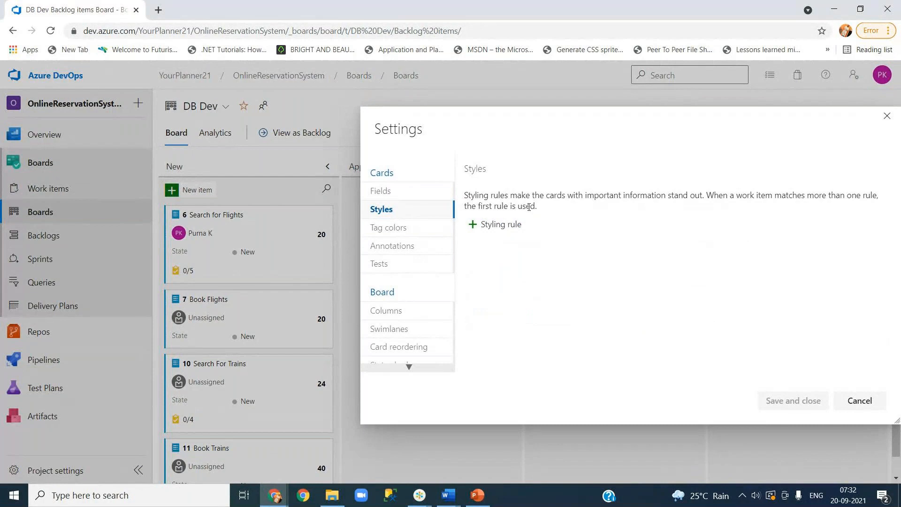
click(495, 230)
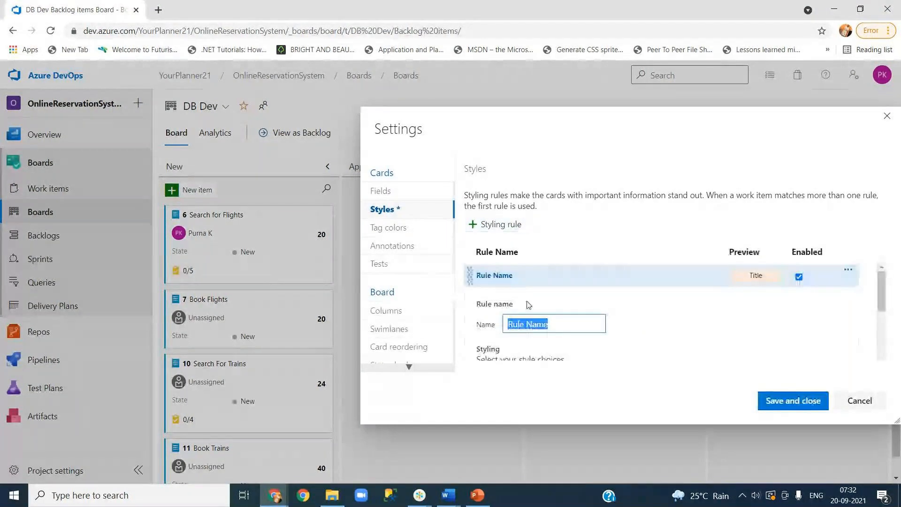
text(Rule 1)
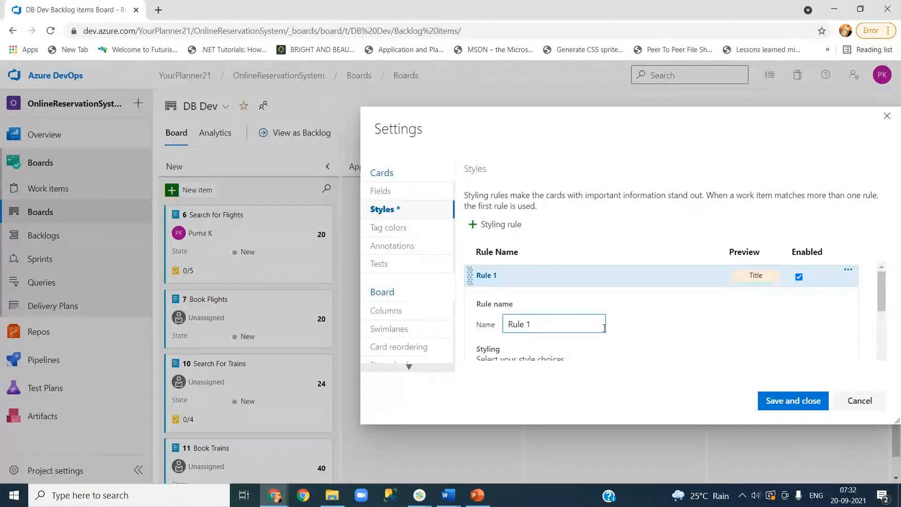
click(704, 321)
scroll(865, 324, down, 3)
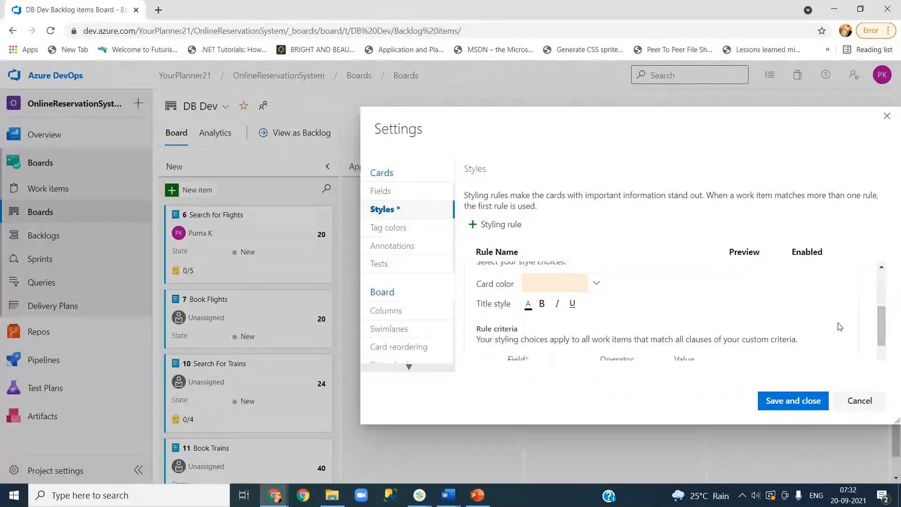
click(602, 286)
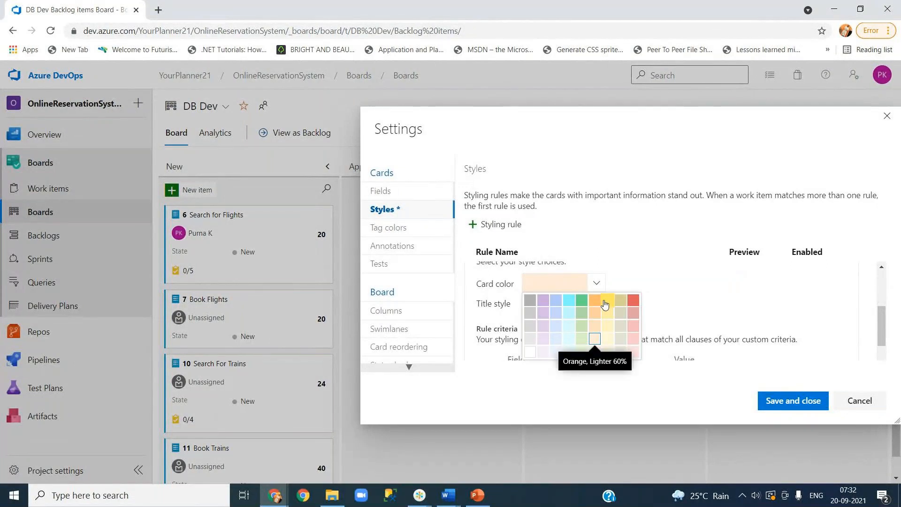
click(596, 300)
- Set the rule's criteria to Effort > 20 and save the board settings
scroll(596, 291, down, 2)
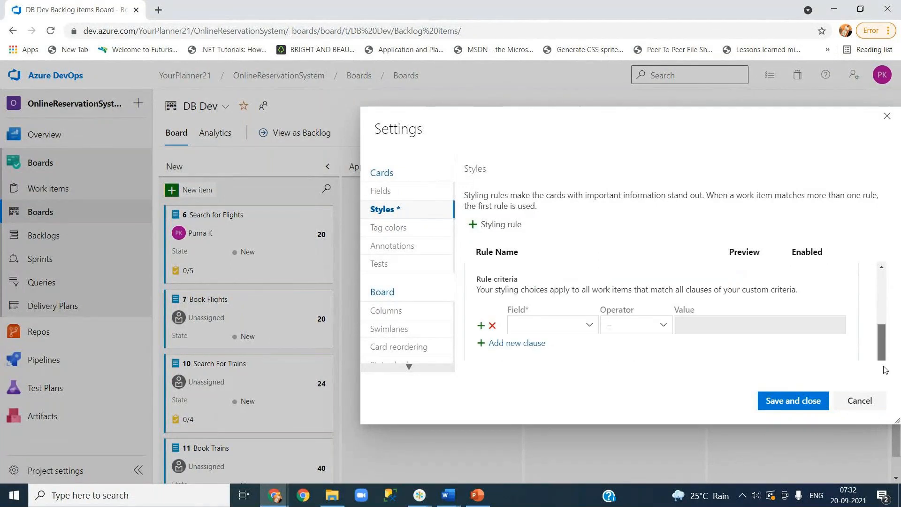
click(590, 326)
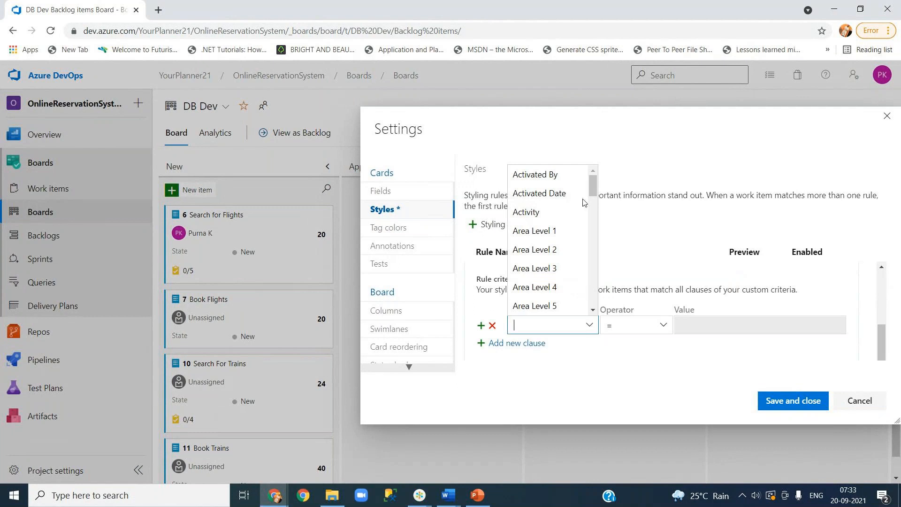
drag(592, 195, 590, 249)
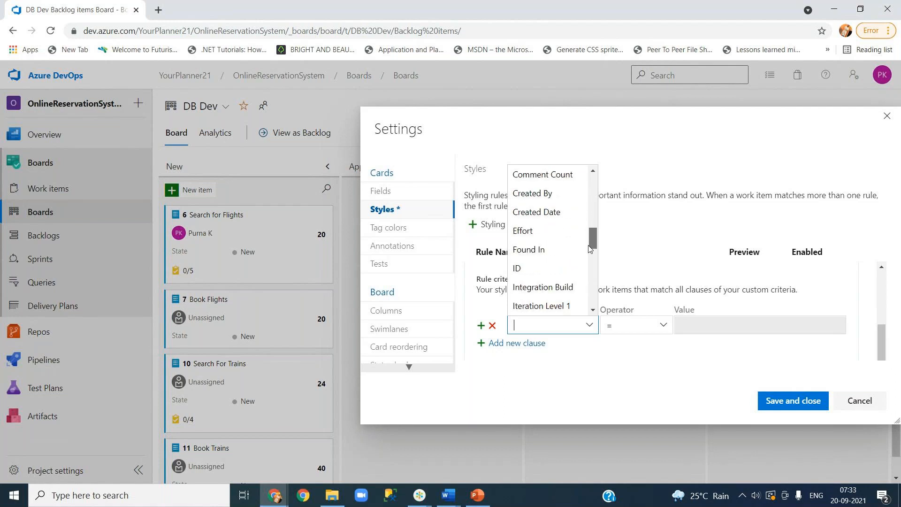
click(528, 231)
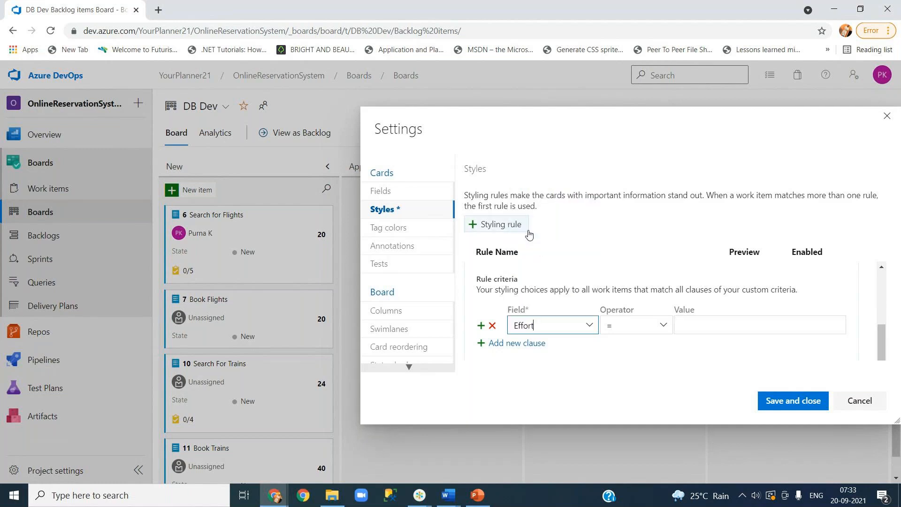
click(676, 331)
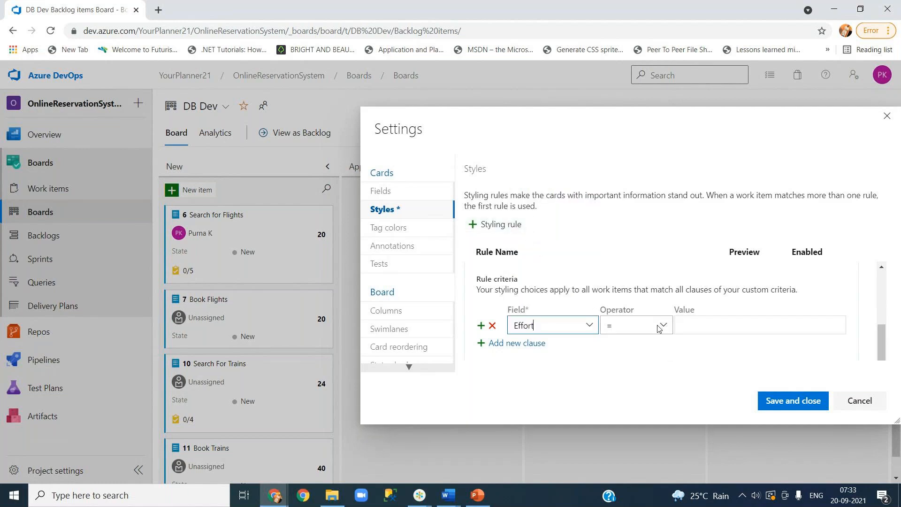
click(662, 330)
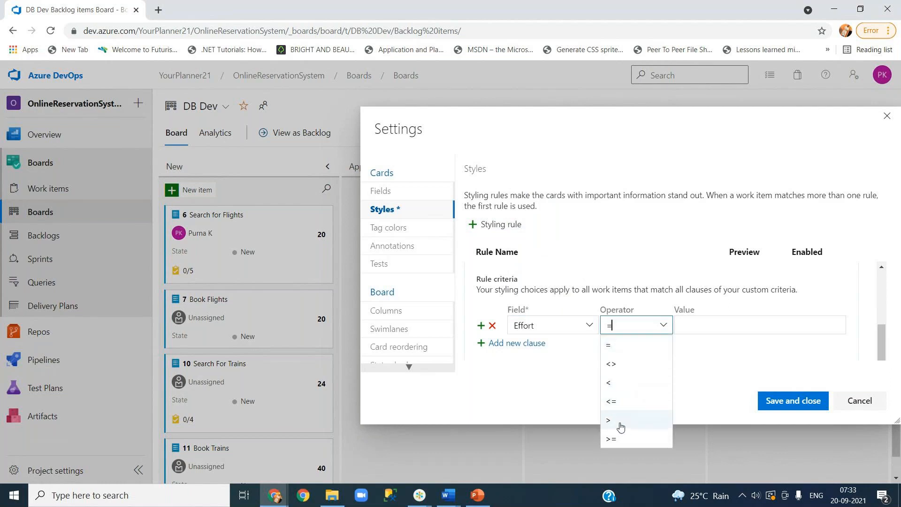
click(620, 424)
click(706, 328)
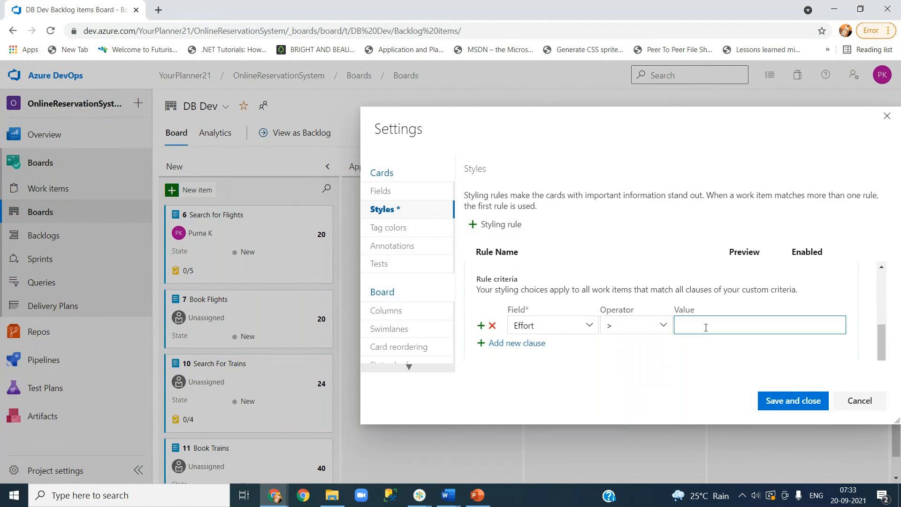
text(20)
click(680, 369)
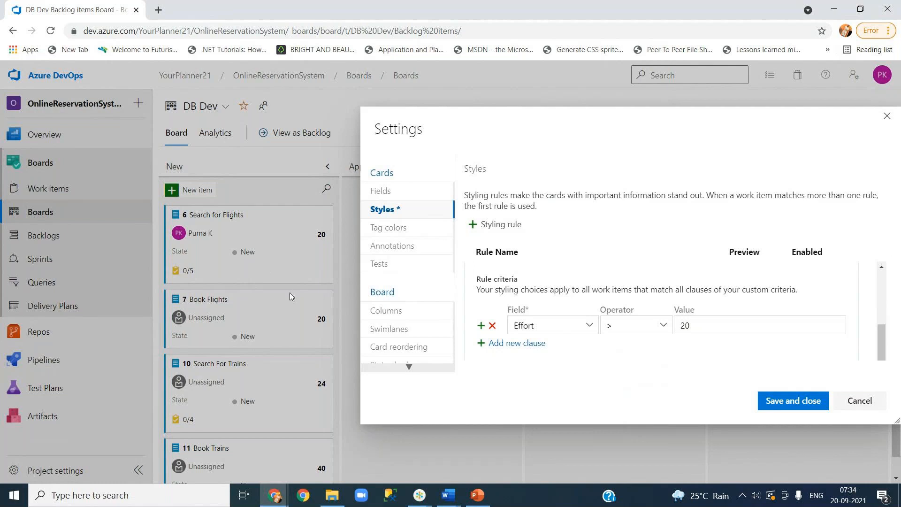
click(717, 329)
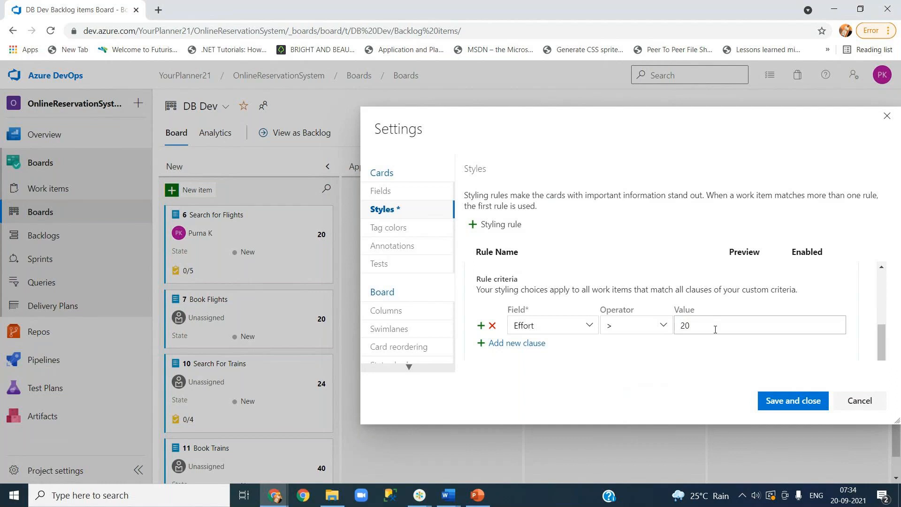
click(787, 408)
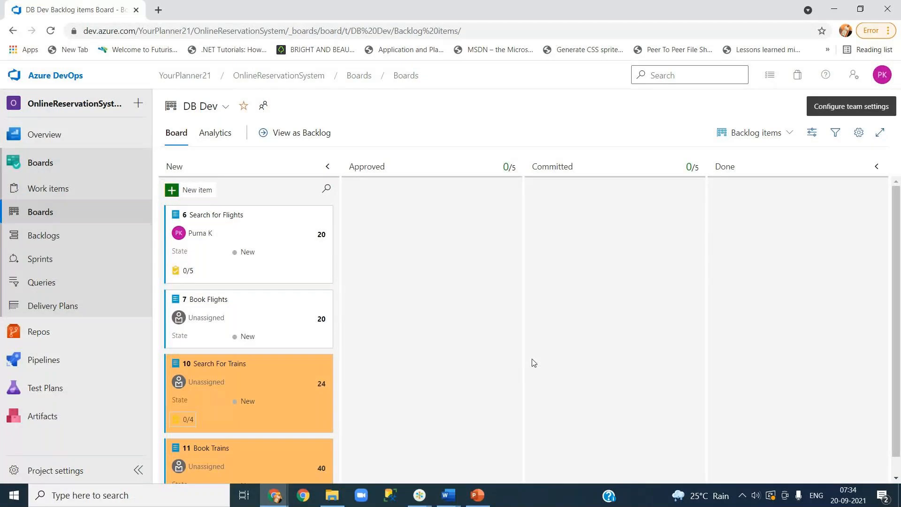
- Open the Search For Trains backlog item from the board, check its Effort value, and close it without changes
scroll(533, 363, down, 1)
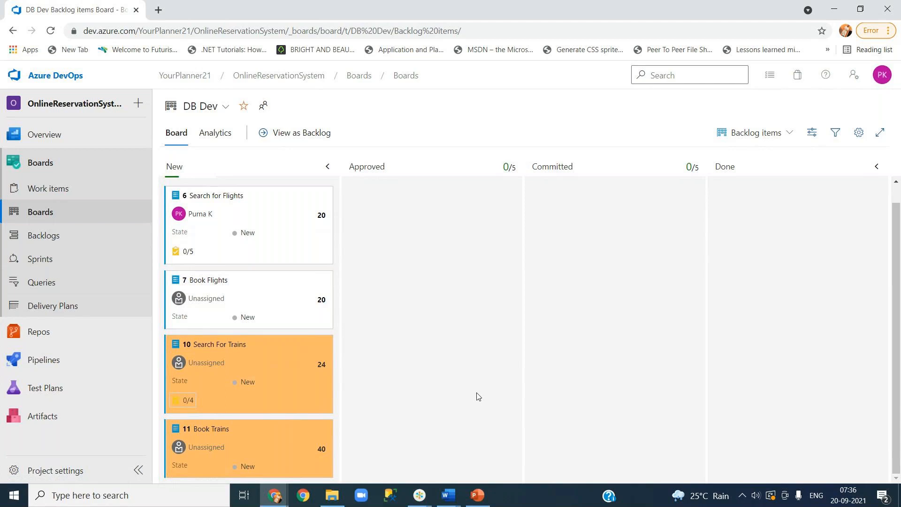
click(220, 346)
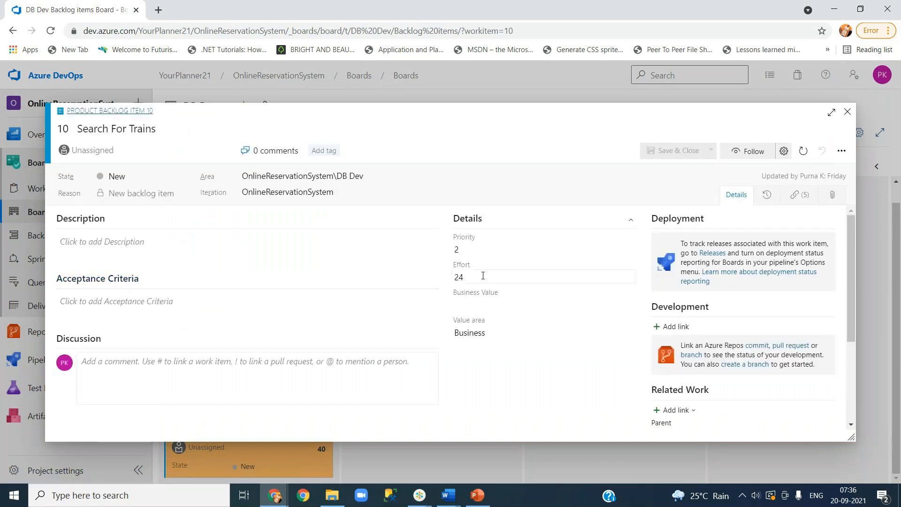
click(483, 276)
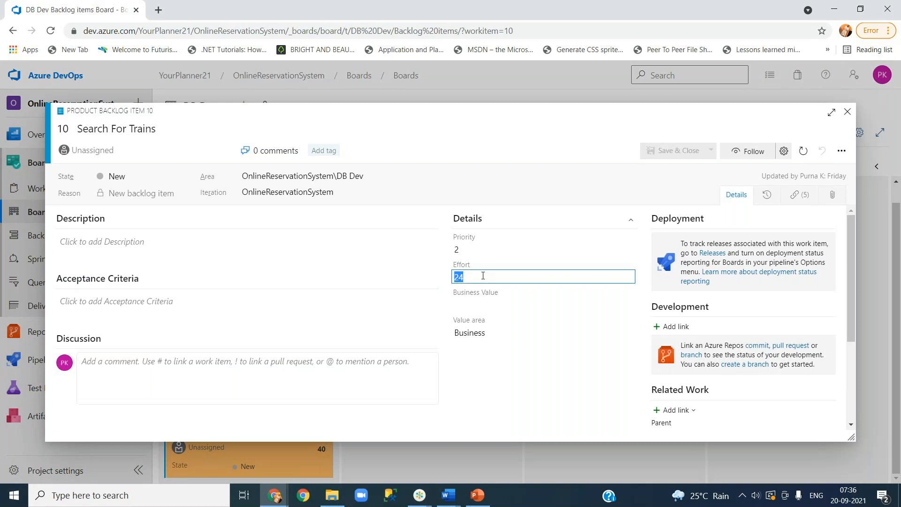
click(849, 113)
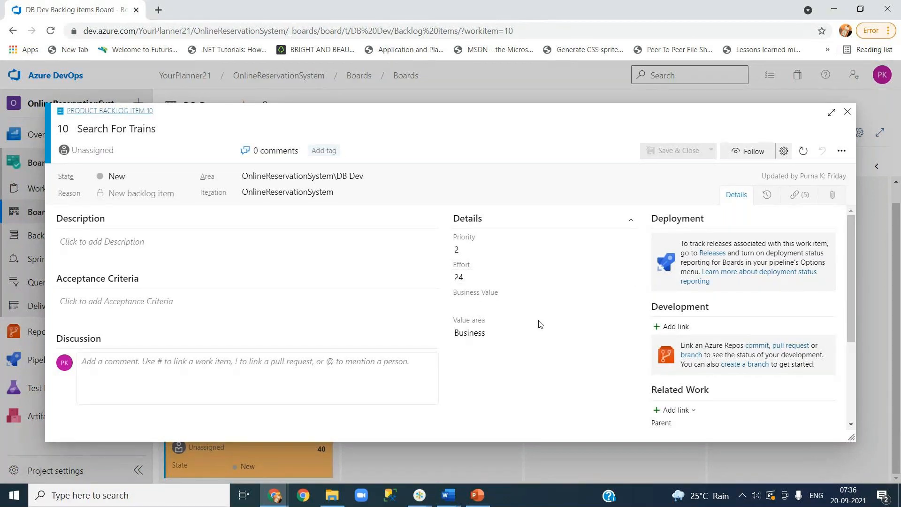
click(847, 112)
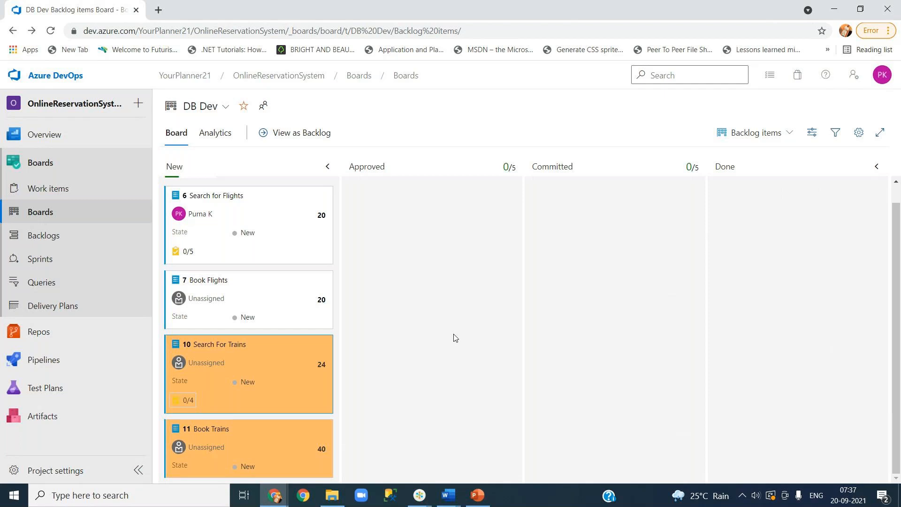
- Set the Effort of the Search For Trains backlog item to 80 and save it
click(238, 345)
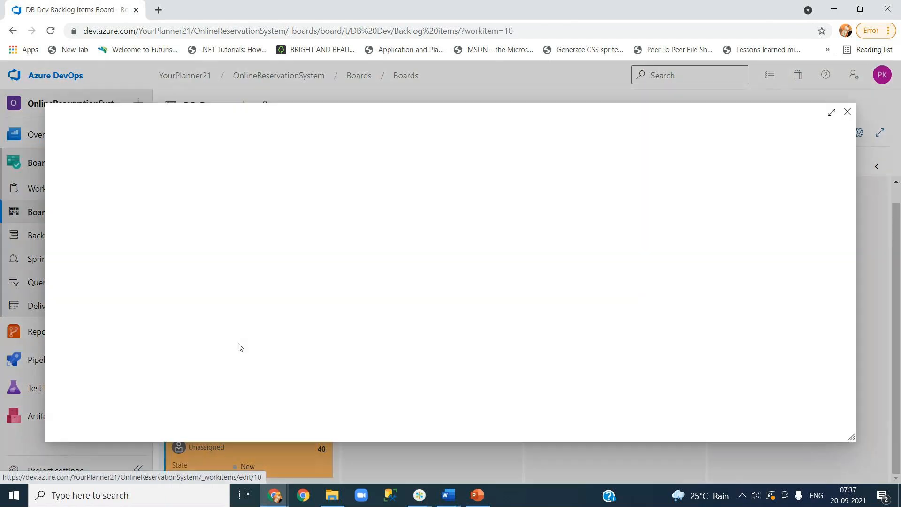
click(473, 279)
double_click(464, 277)
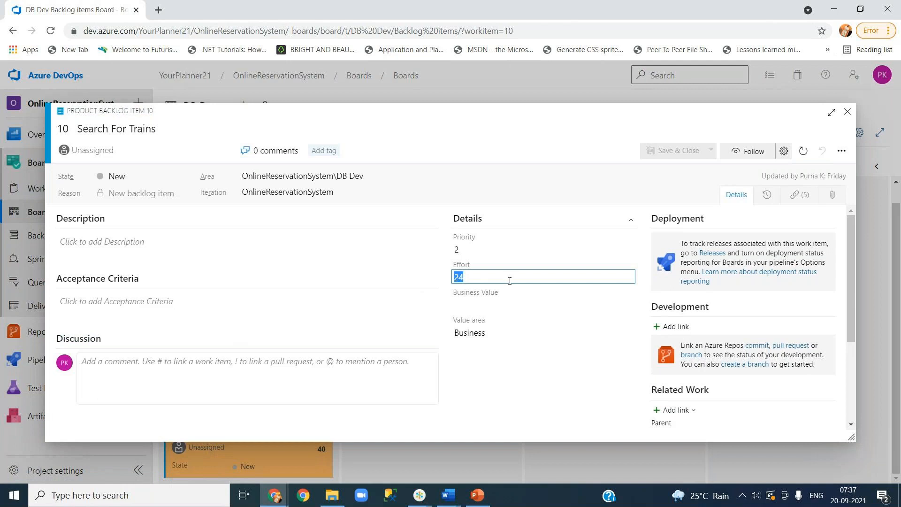
text(80)
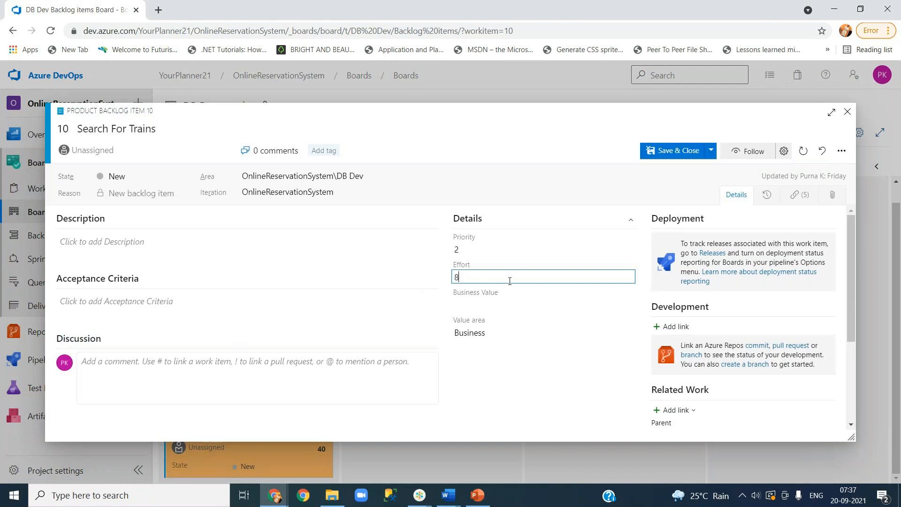
click(677, 151)
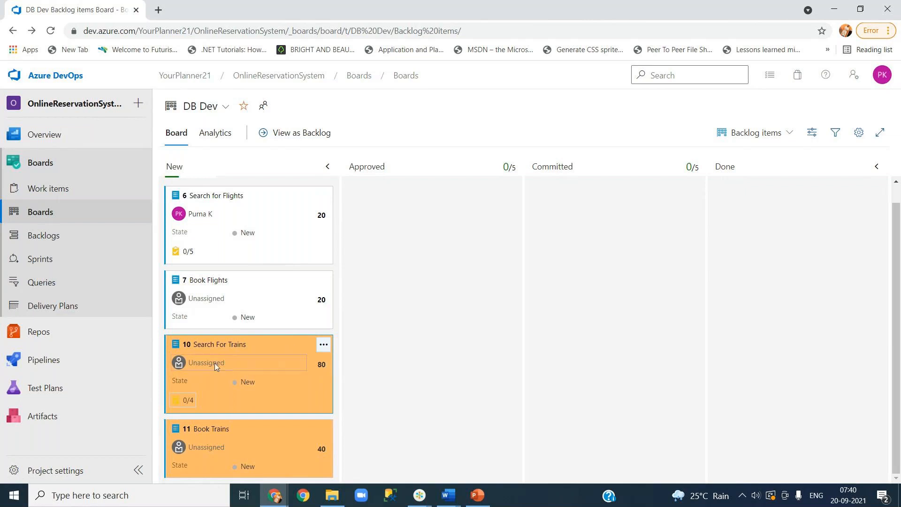
- Go to the DB Dev Sprint 1 taskboard and show the Work details side pane
click(54, 261)
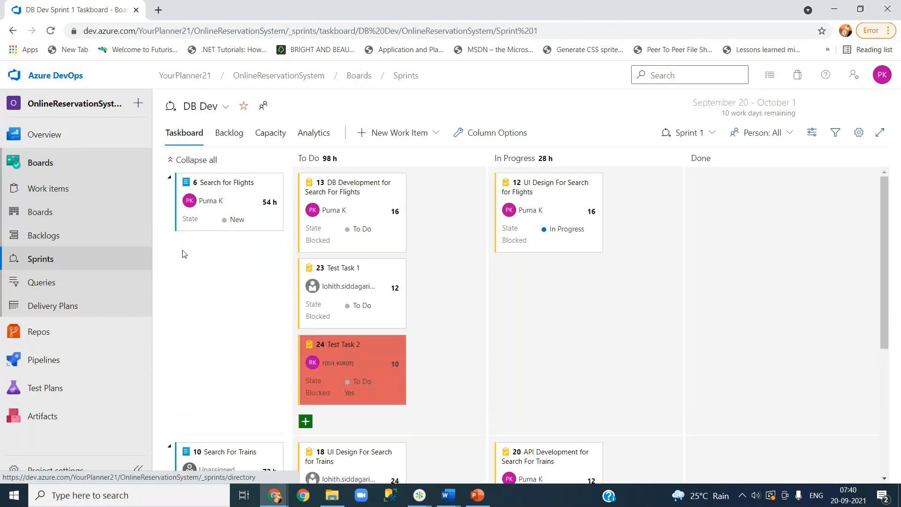
click(812, 135)
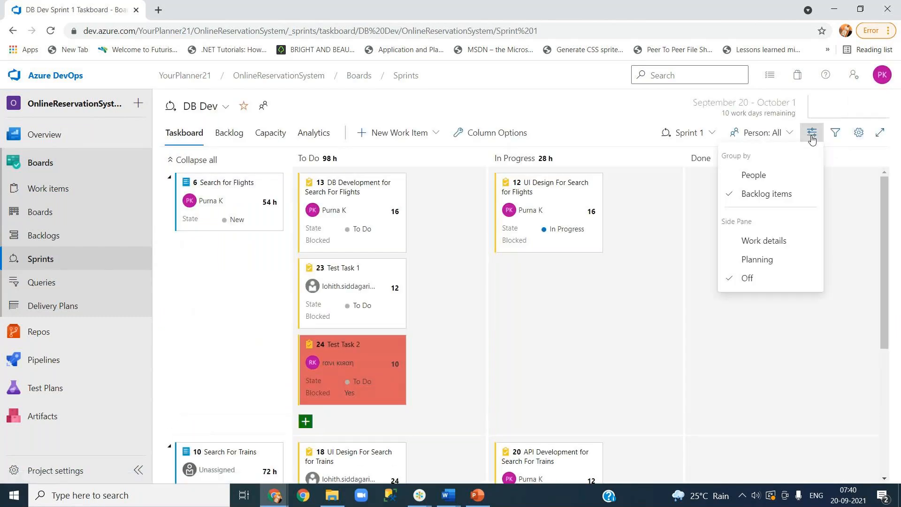
click(775, 243)
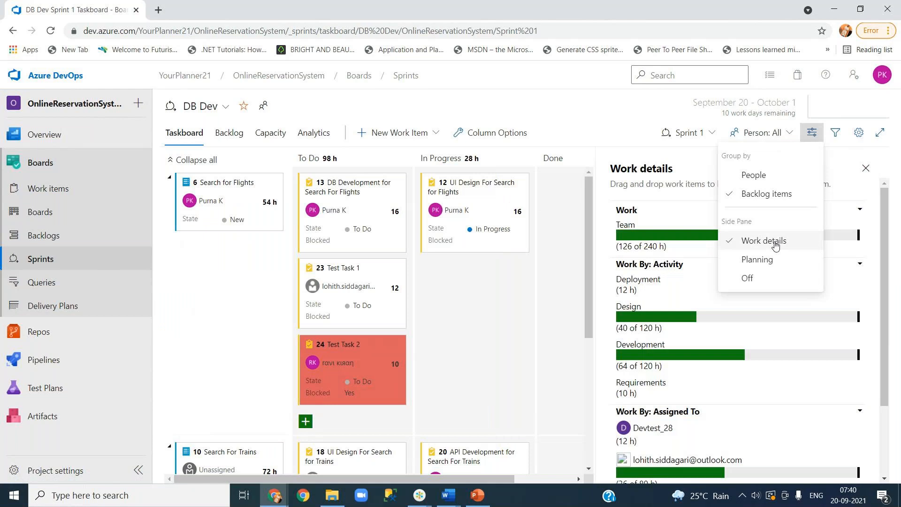
- Examine the workload against capacity for the team, by activity and by assignee, then close the work details
scroll(674, 388, down, 2)
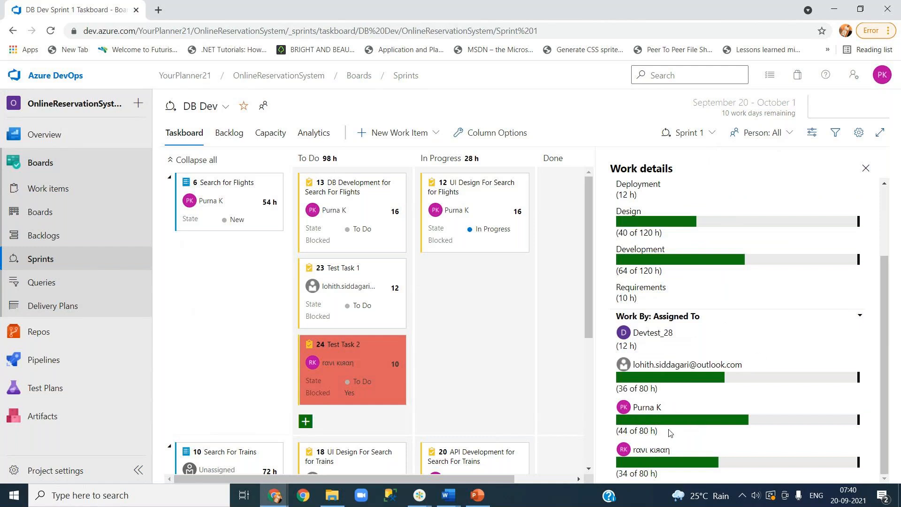
drag(618, 431, 627, 433)
click(641, 432)
double_click(643, 430)
drag(619, 431, 650, 432)
scroll(671, 432, up, 2)
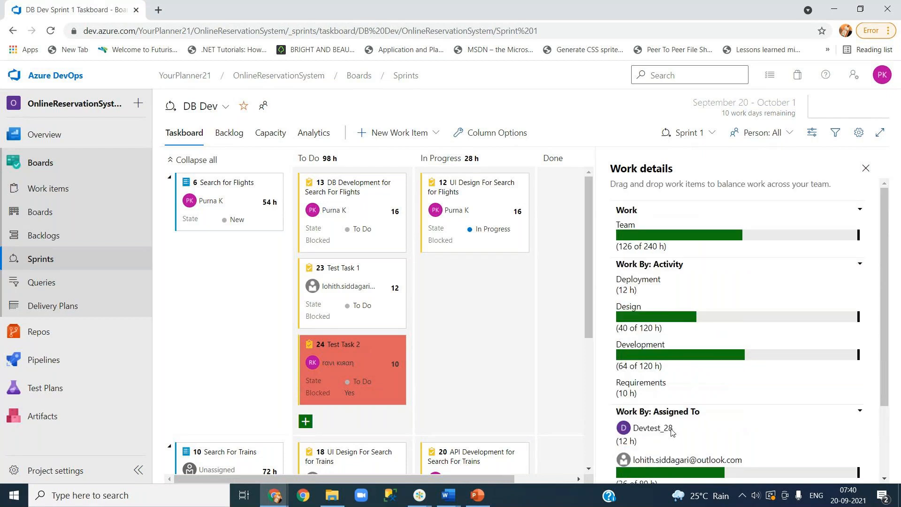
scroll(681, 428, down, 2)
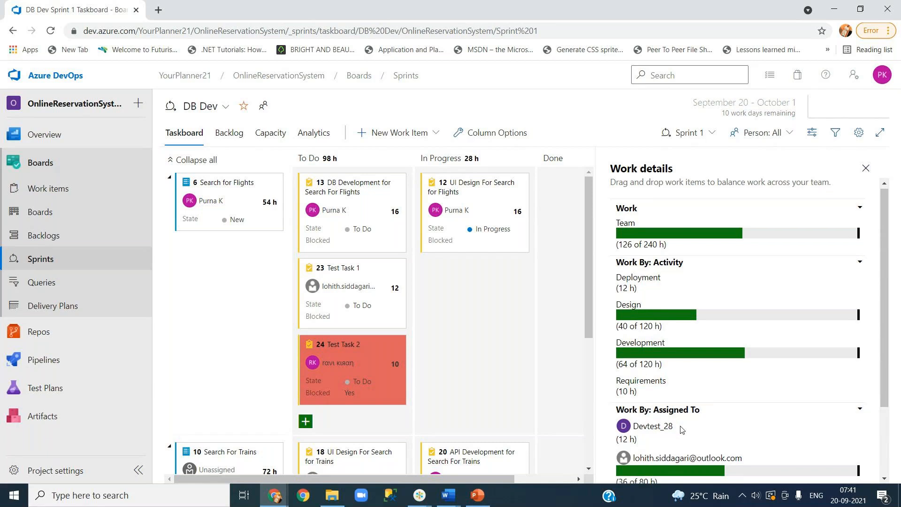
click(865, 169)
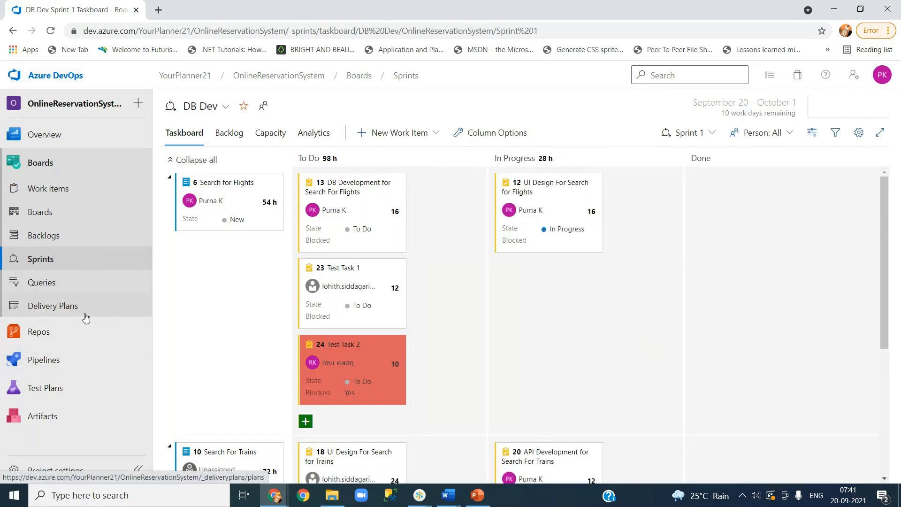
- Go to the DB Dev board, view the Styles and Tag colors card settings, and close the settings without changes
click(67, 213)
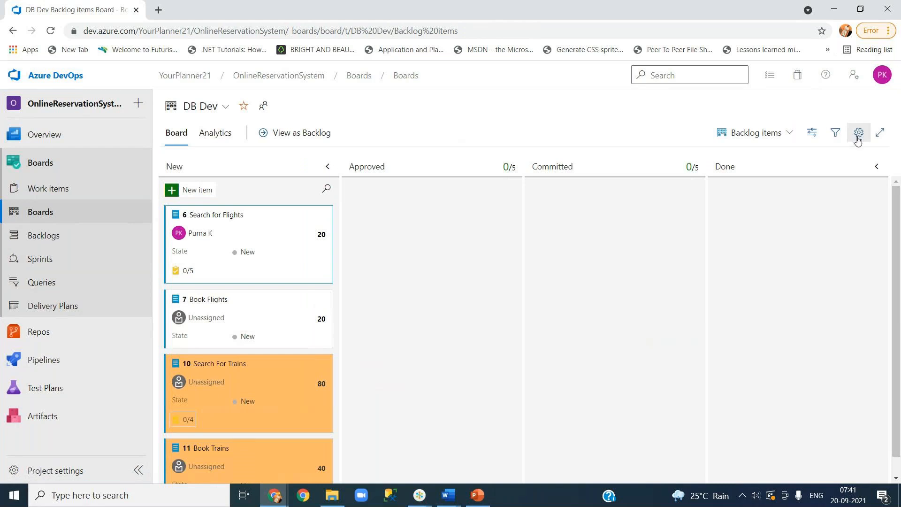
click(857, 136)
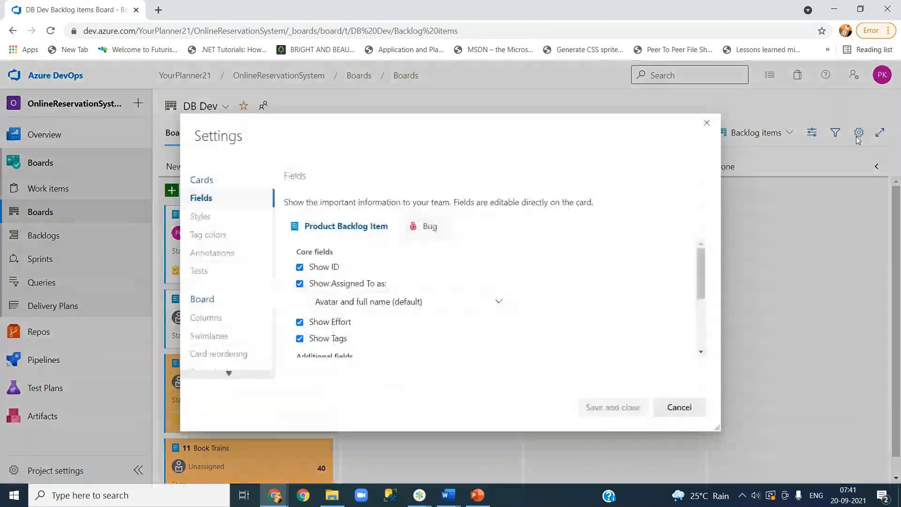
click(206, 216)
click(210, 234)
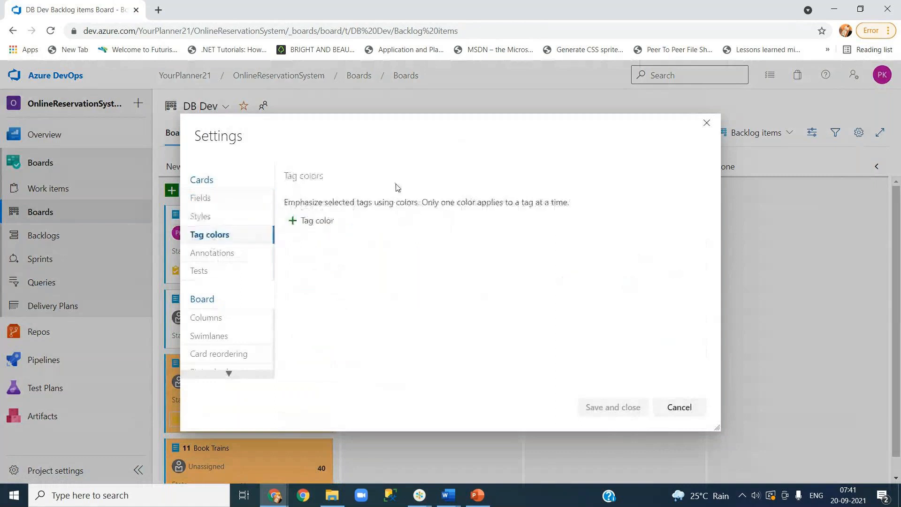
drag(397, 133, 577, 185)
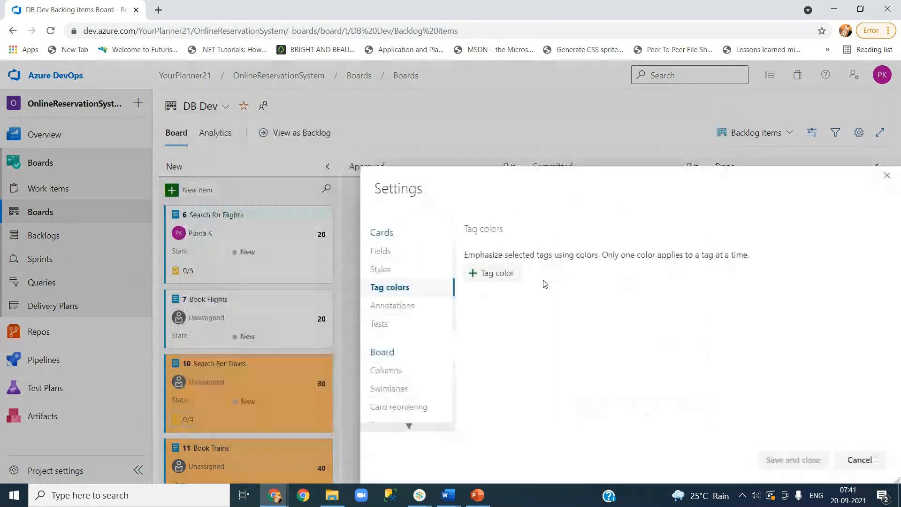
click(869, 460)
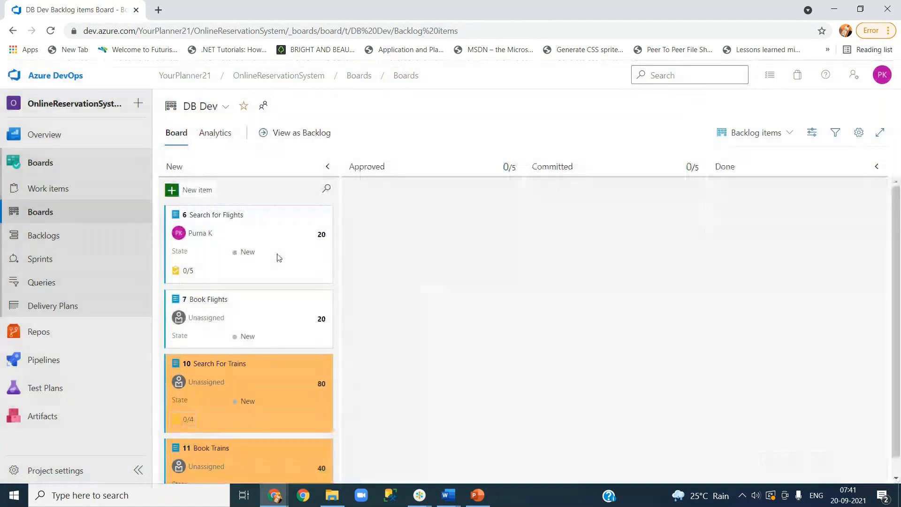
- Open the Search for Flights backlog item, look at its tag entry field, and close it without adding a tag
click(216, 215)
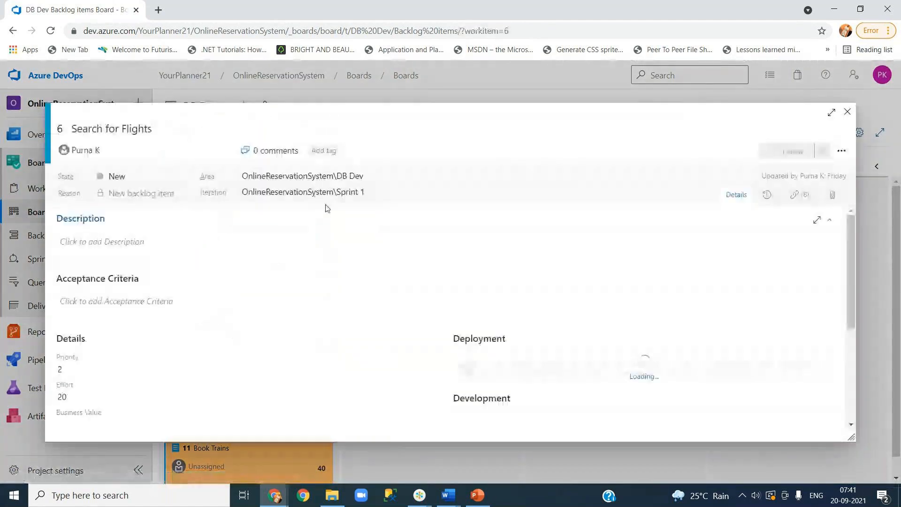
click(334, 150)
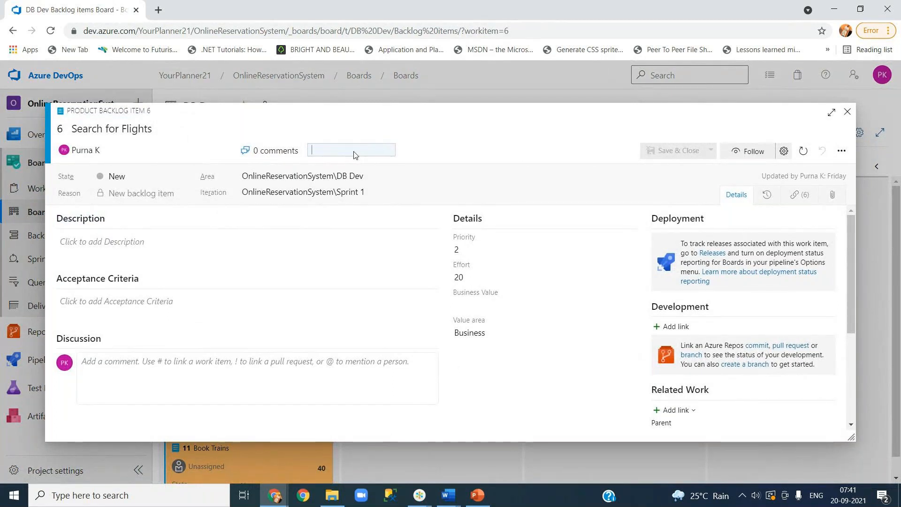
click(513, 156)
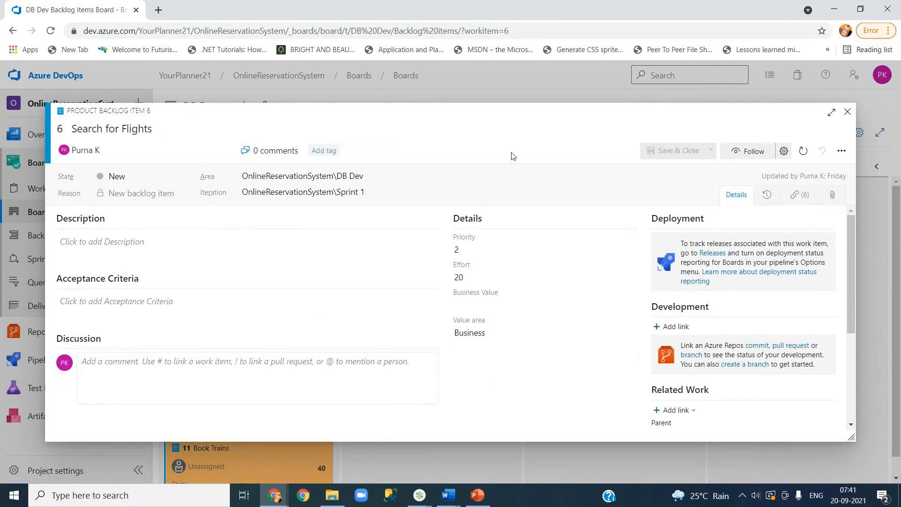
click(848, 112)
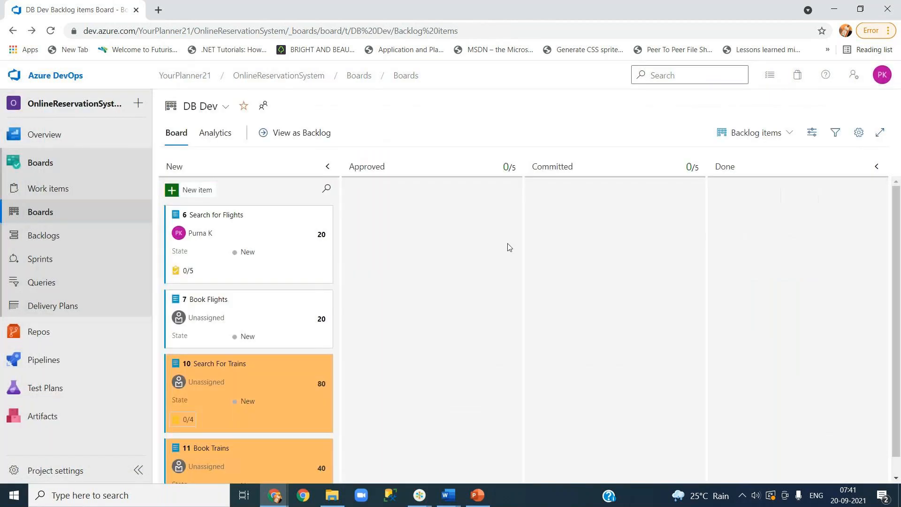
- Review the board's card settings for tag colors, annotations and tests
click(857, 135)
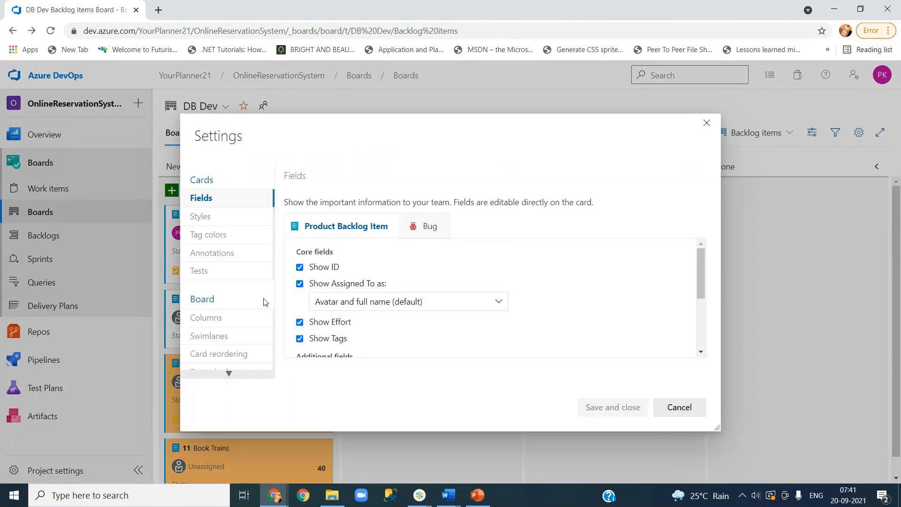
click(210, 236)
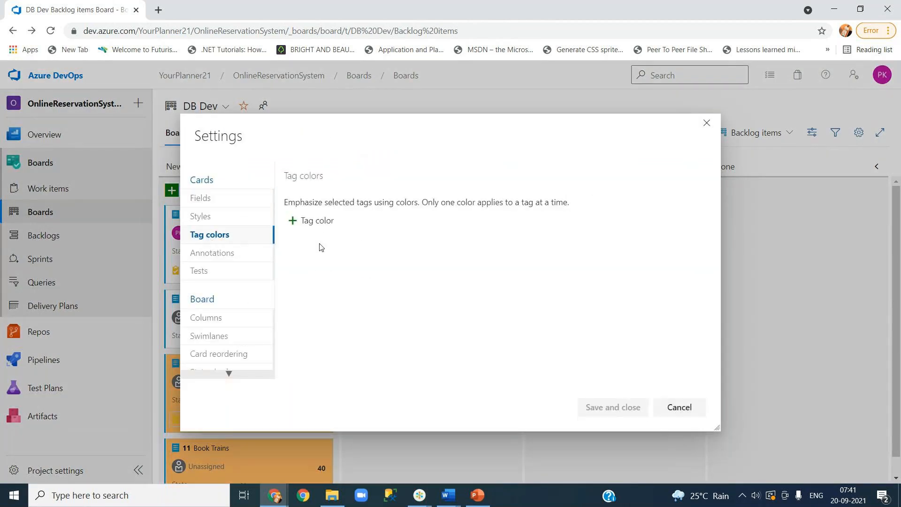
click(208, 256)
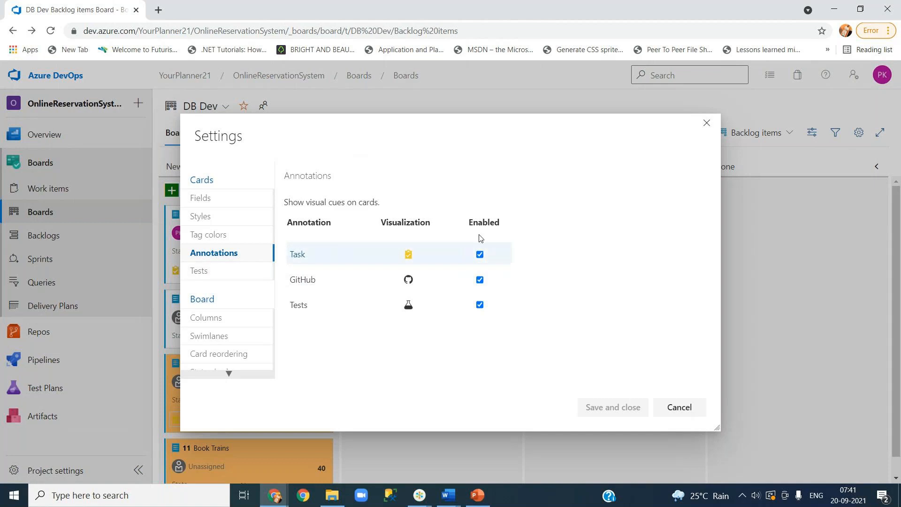
click(207, 275)
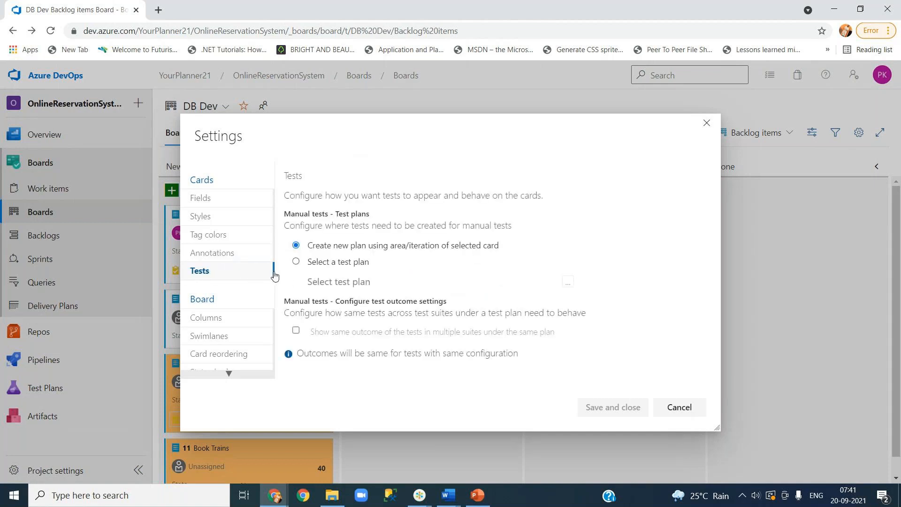
scroll(230, 318, down, 2)
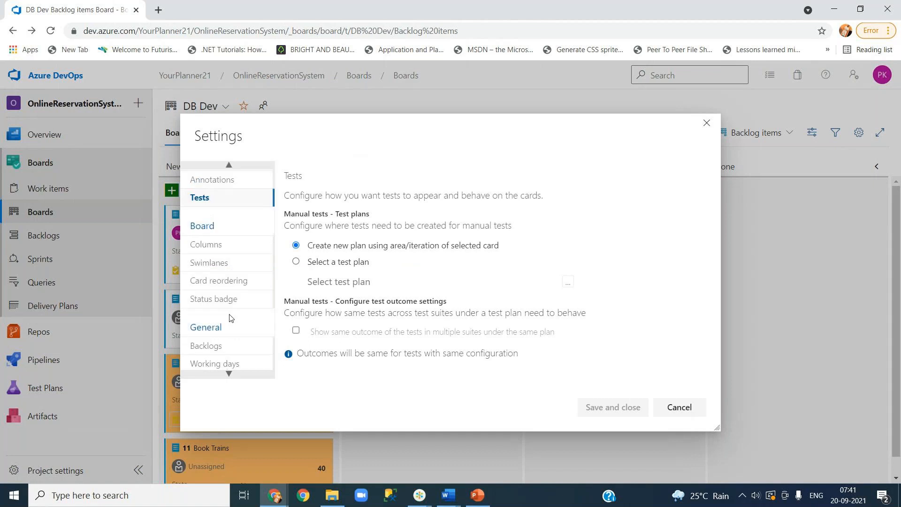
- Compare the Columns settings with the columns on the DB Dev board, then close the settings
click(205, 245)
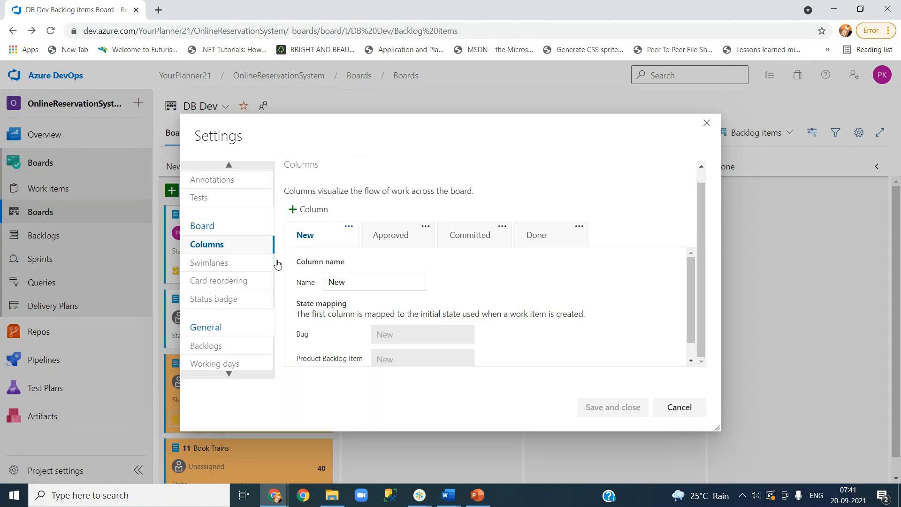
drag(497, 133, 716, 138)
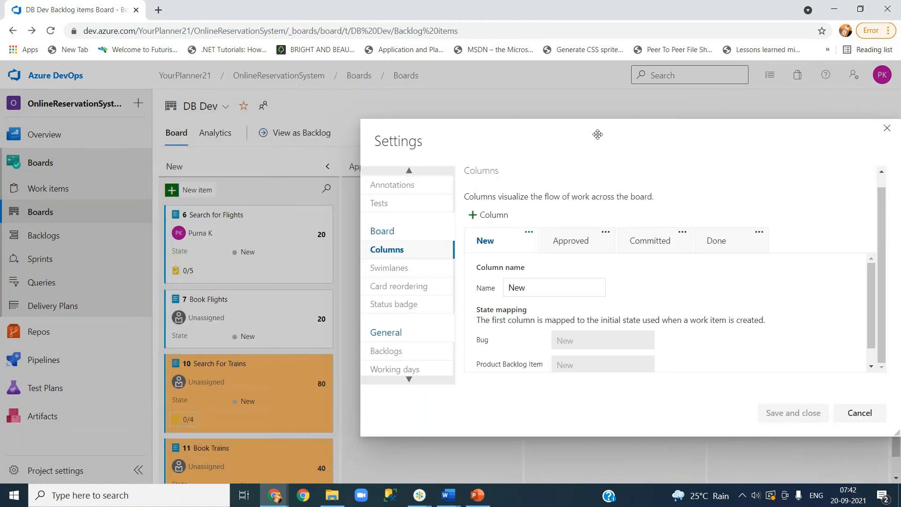
drag(597, 134, 457, 193)
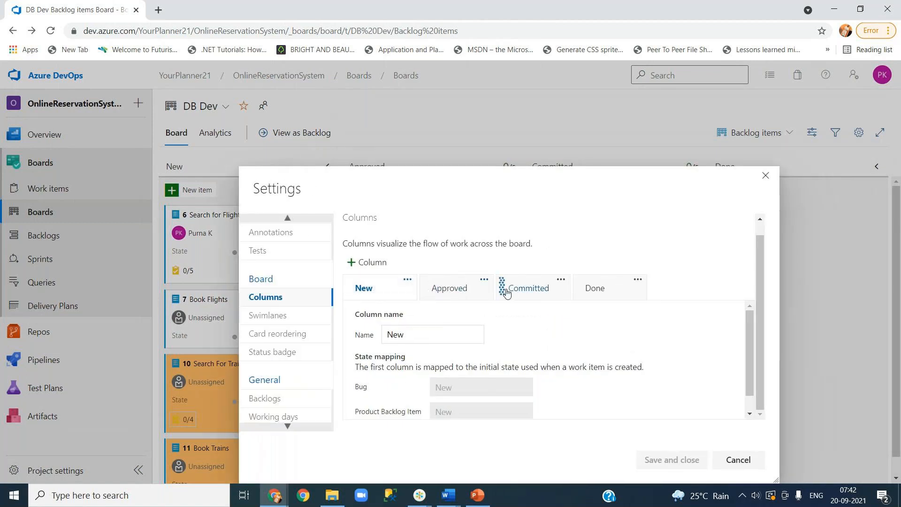
drag(574, 179, 335, 182)
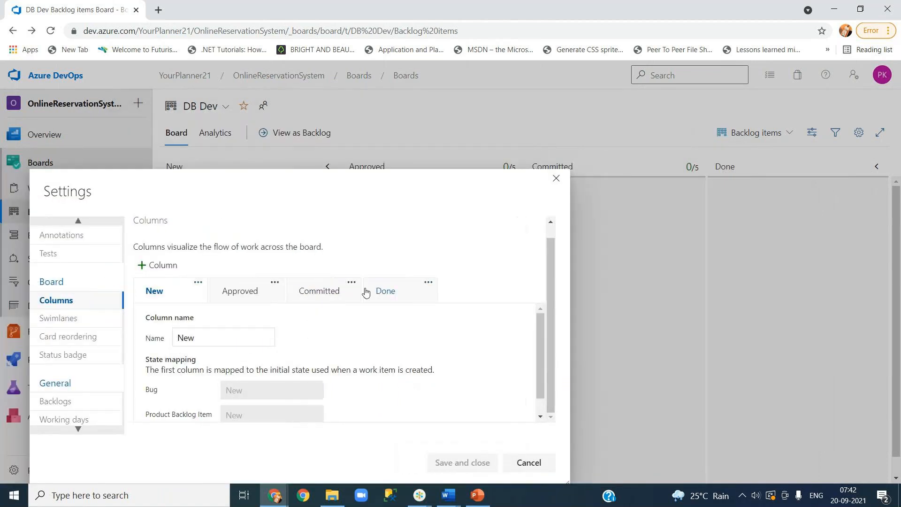
click(556, 177)
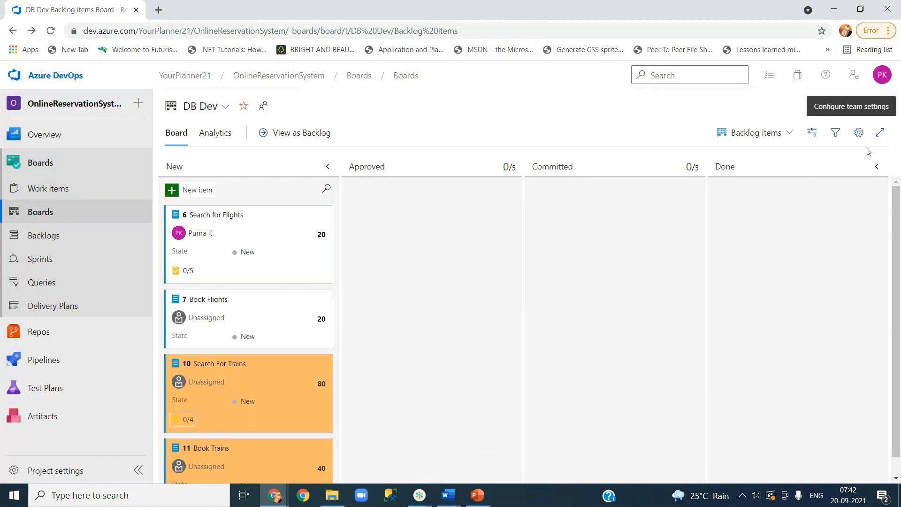
- Reopen the board's Columns settings and review the Approved column's options down to its definition of done
click(861, 134)
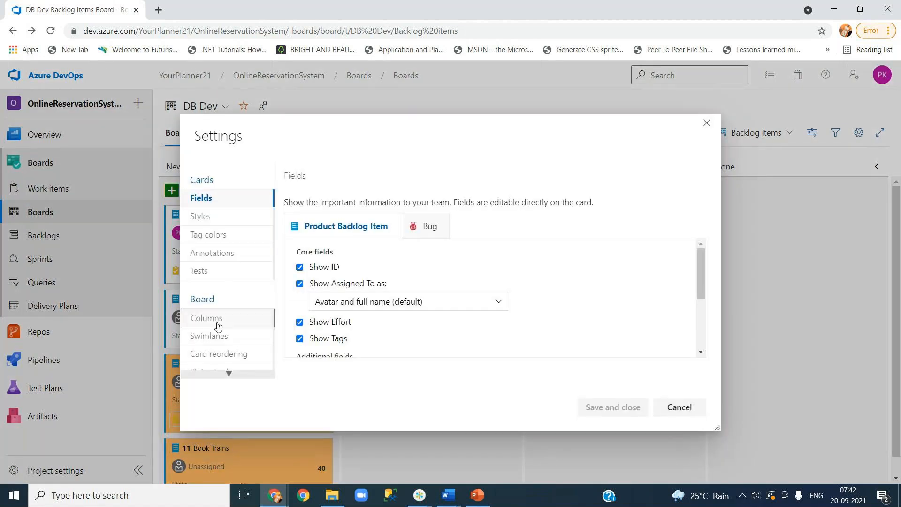
click(217, 325)
drag(376, 143, 556, 103)
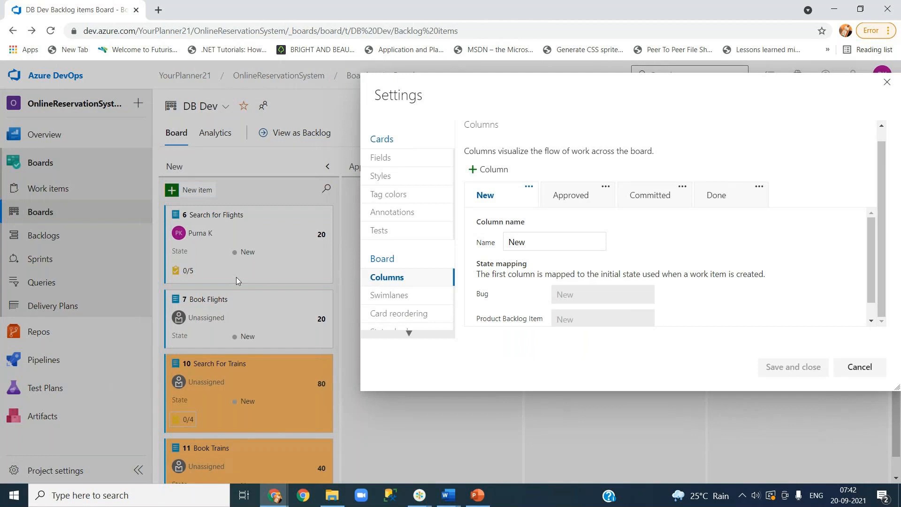
click(580, 201)
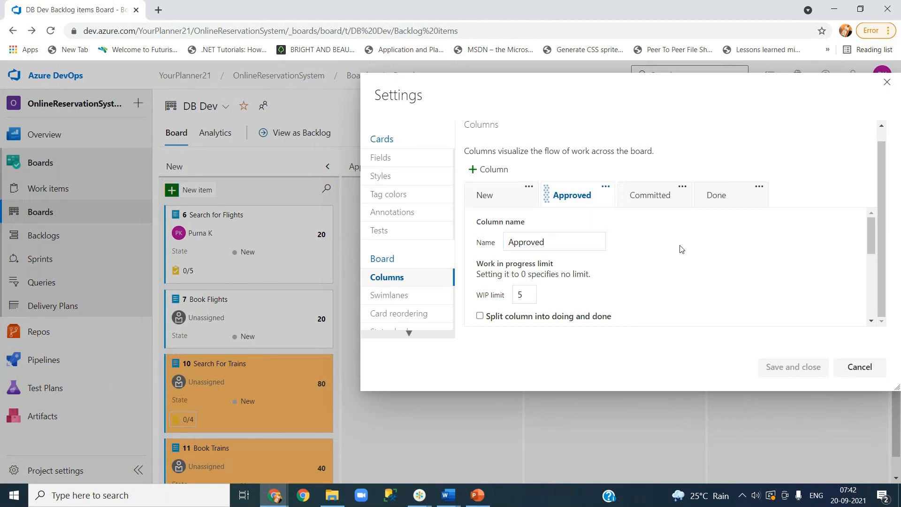
scroll(681, 249, down, 5)
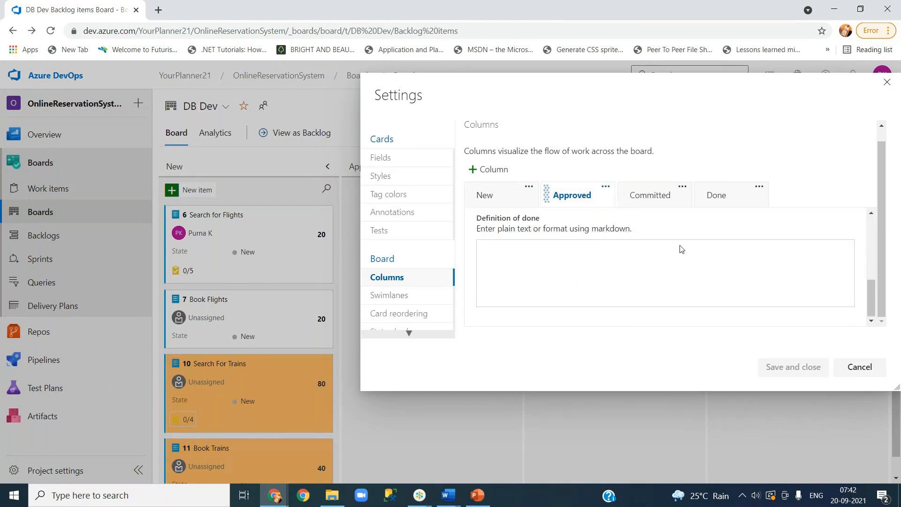
scroll(681, 248, up, 5)
- Add a board column named UnderDiscussion between New and Approved
click(480, 171)
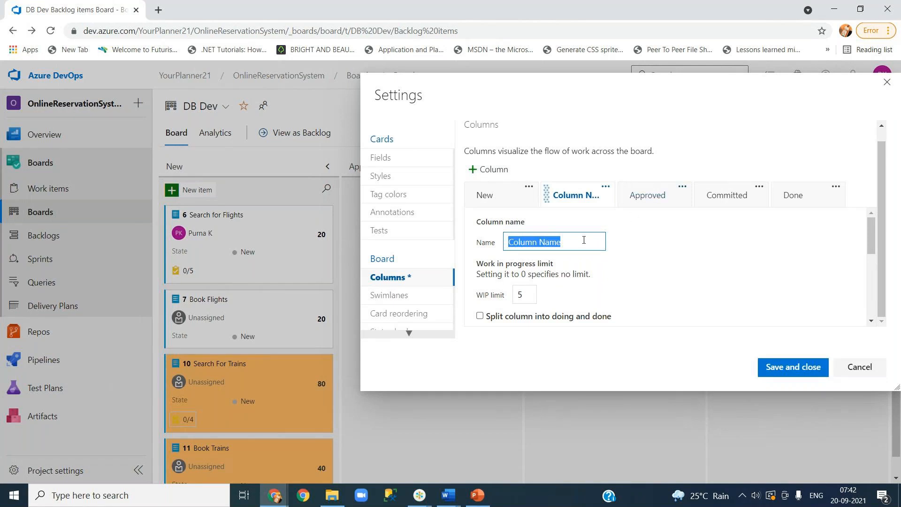
text(Und)
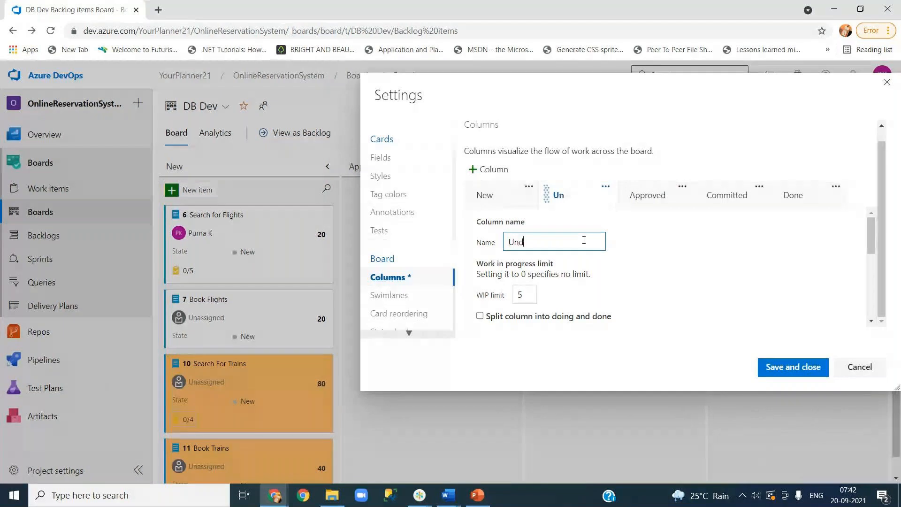
text(erDiscuss)
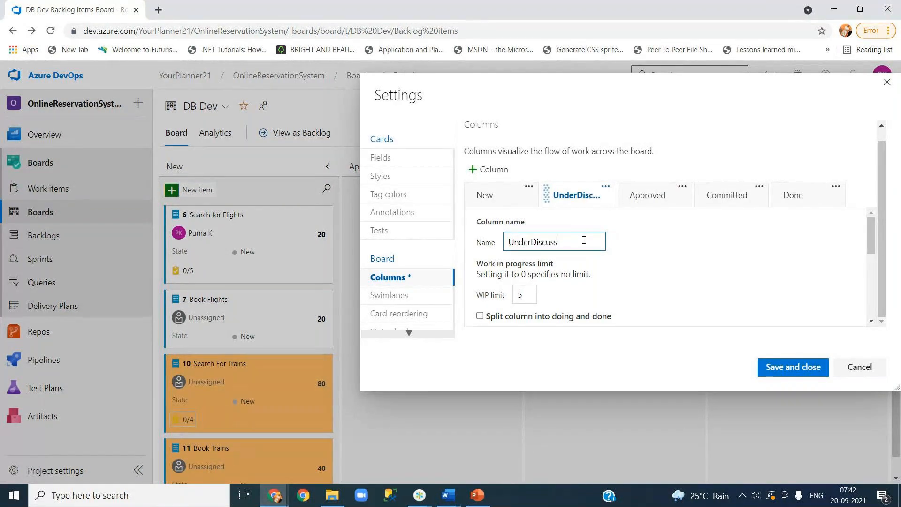
text(ion)
click(646, 268)
- Examine the UnderDiscussion column's work in progress limit, split option, state mapping and definition of done
drag(874, 244, 874, 261)
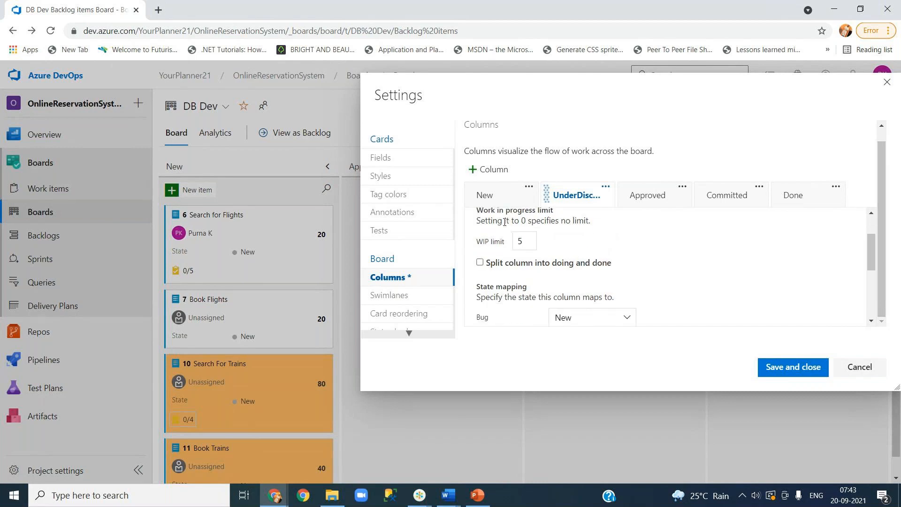
drag(491, 210, 558, 214)
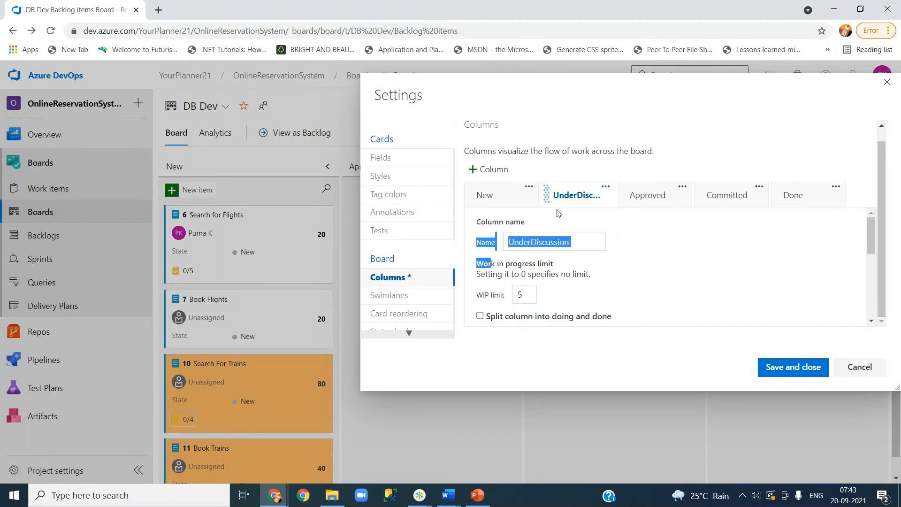
click(605, 275)
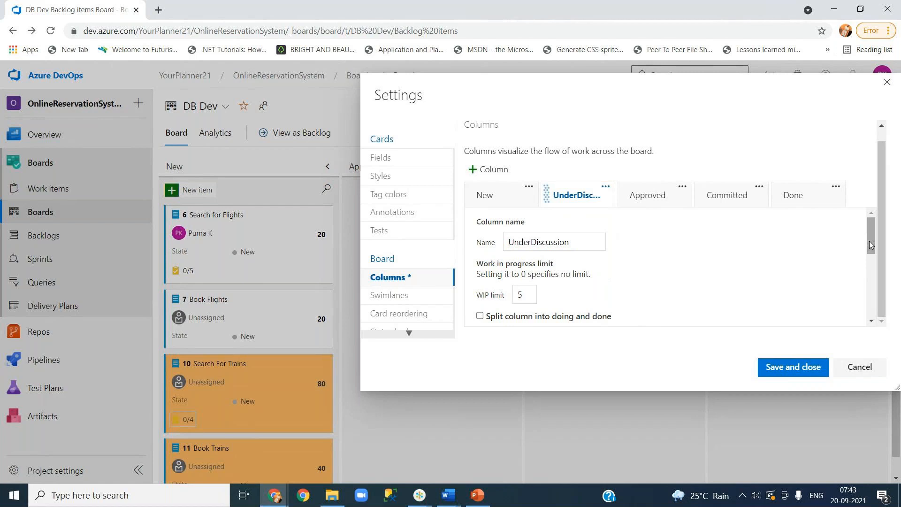
drag(870, 242, 871, 258)
drag(517, 240, 605, 244)
click(605, 244)
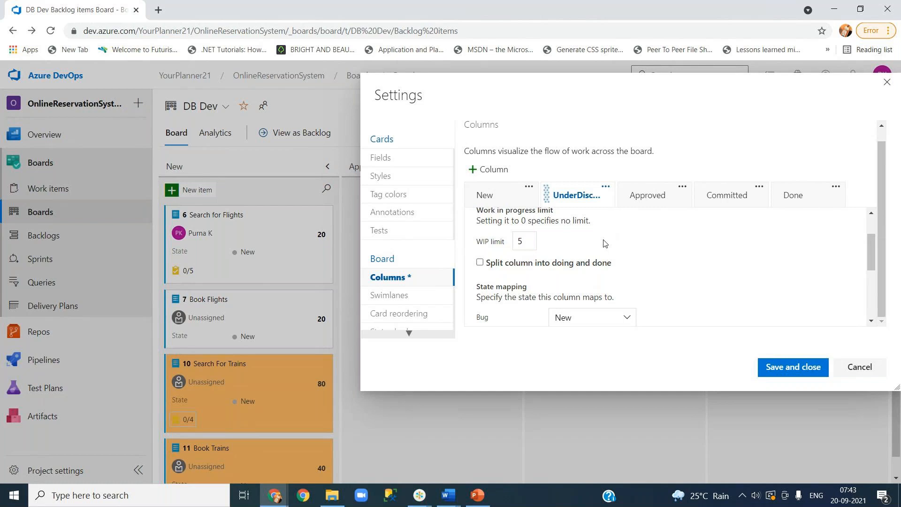
click(519, 240)
click(572, 245)
scroll(618, 265, down, 3)
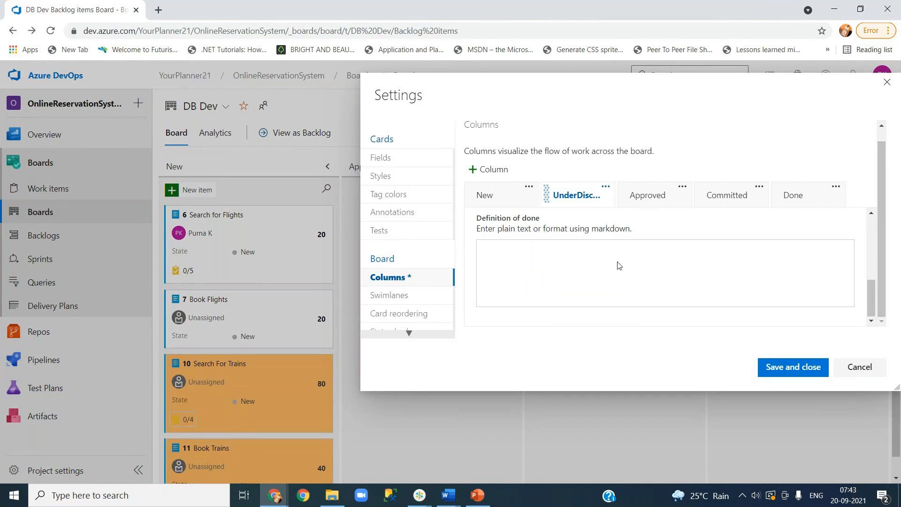
drag(871, 297, 857, 237)
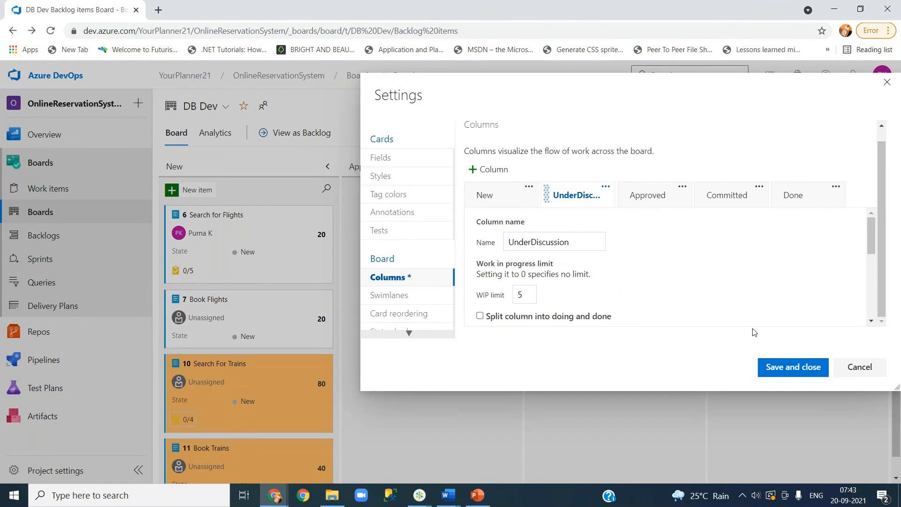
- Save the column settings with the UnderDiscussion column and check the columns on the DB Dev board
click(775, 367)
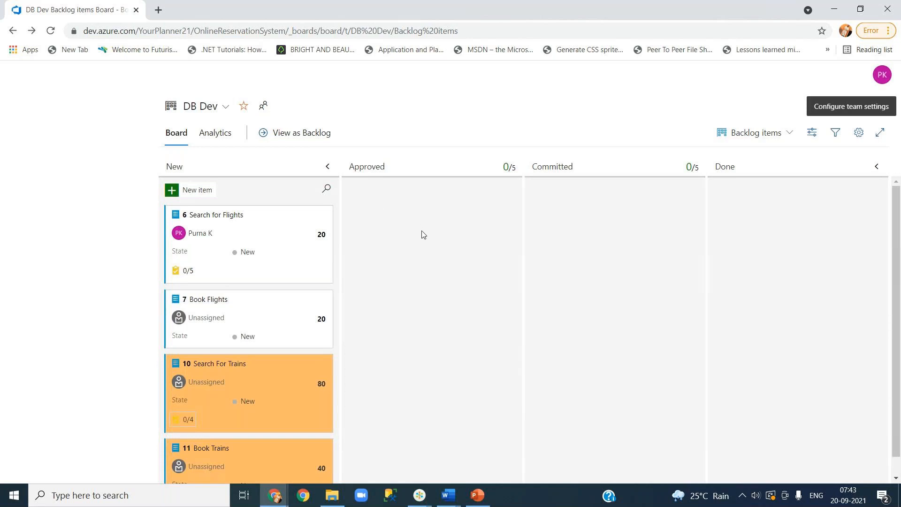
key(Escape)
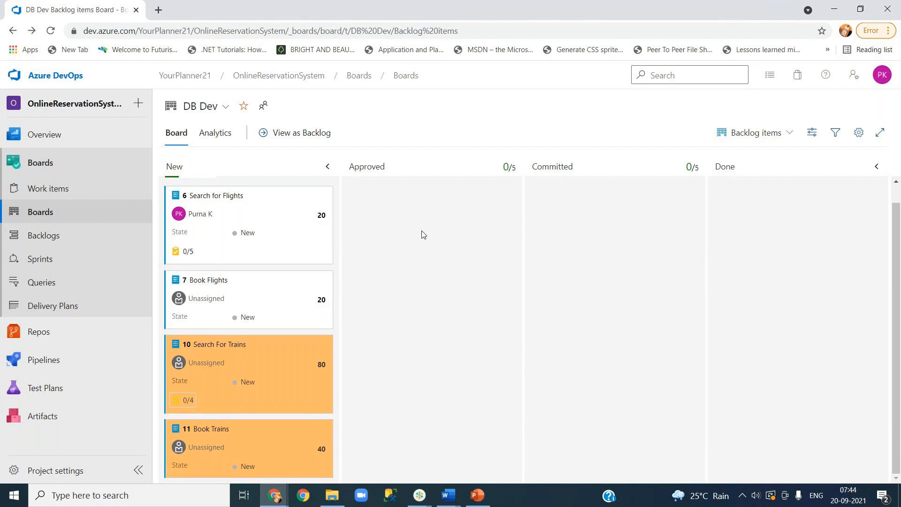
scroll(423, 235, up, 1)
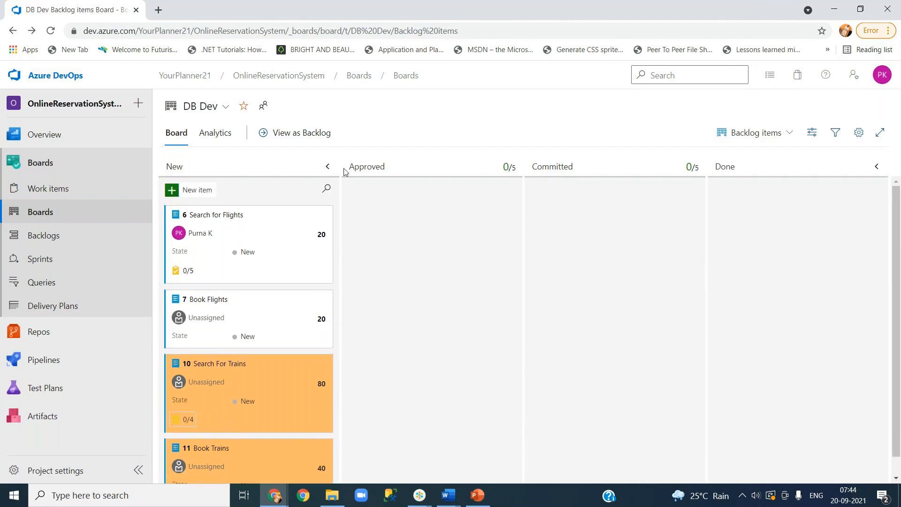
- Reload the DB Dev board and check the UnderDiscussion column's limit and the state options of the Search for Flights item
click(52, 34)
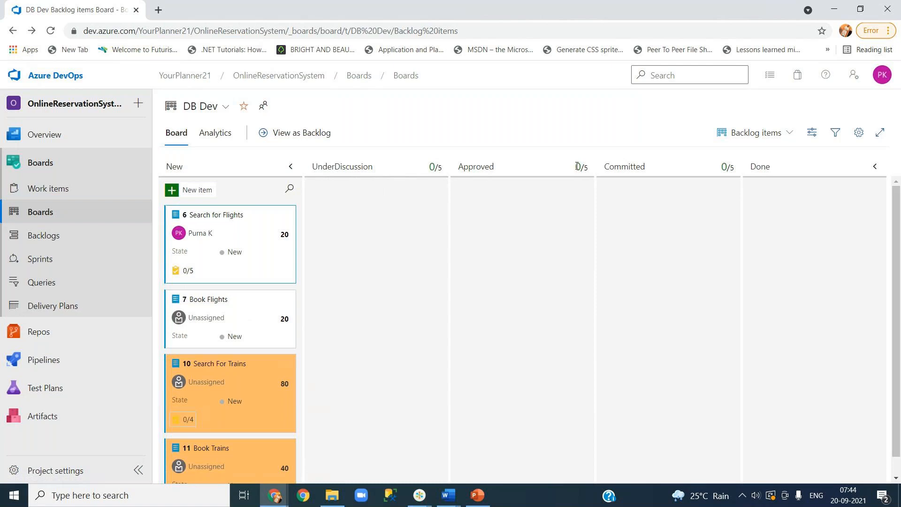
double_click(440, 168)
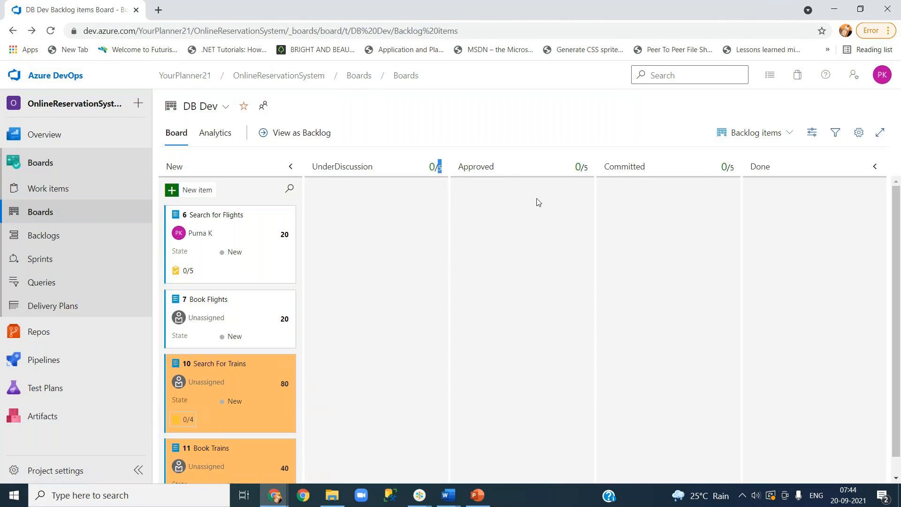
click(232, 218)
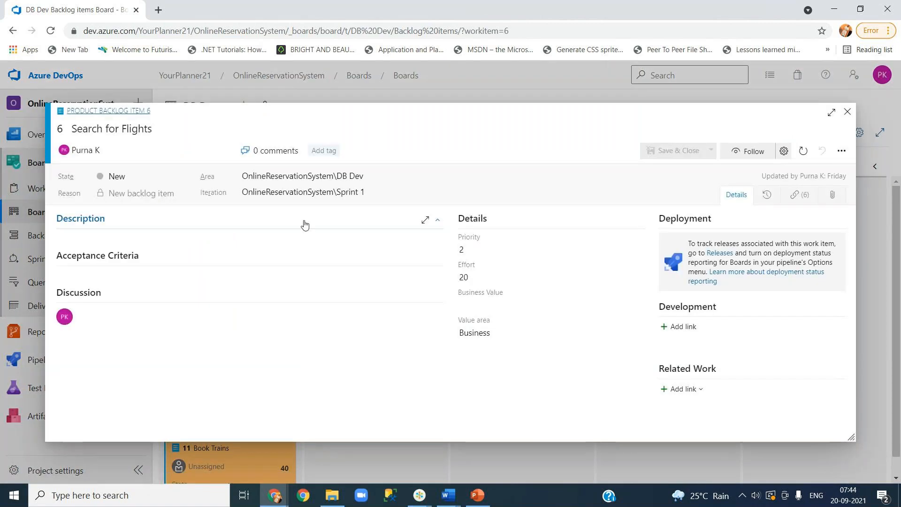
click(177, 178)
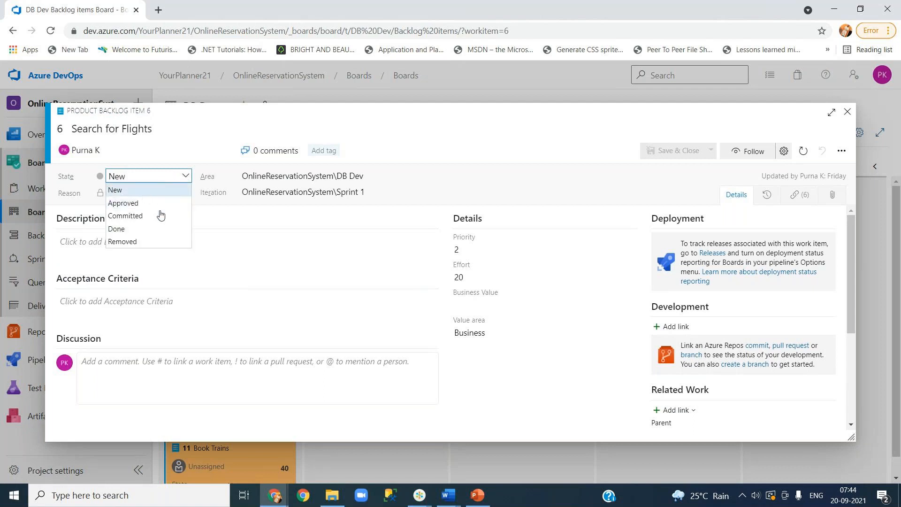
click(584, 157)
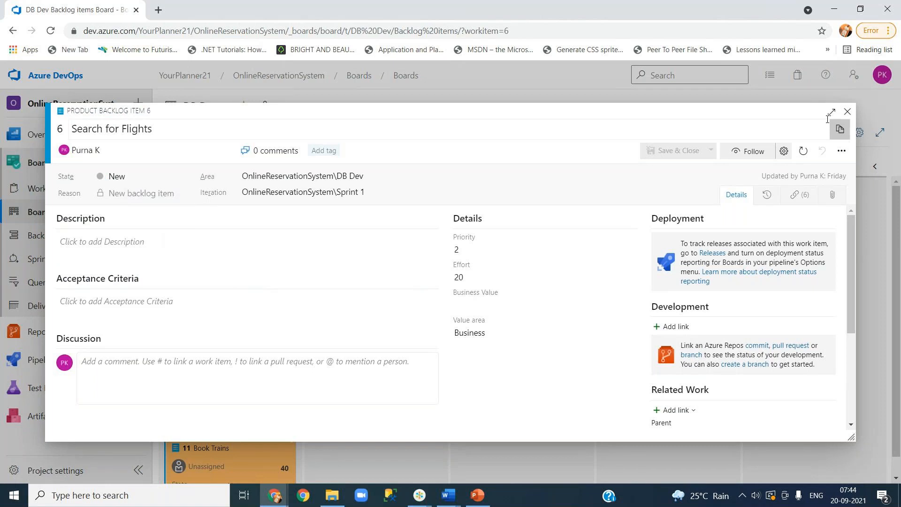
click(847, 111)
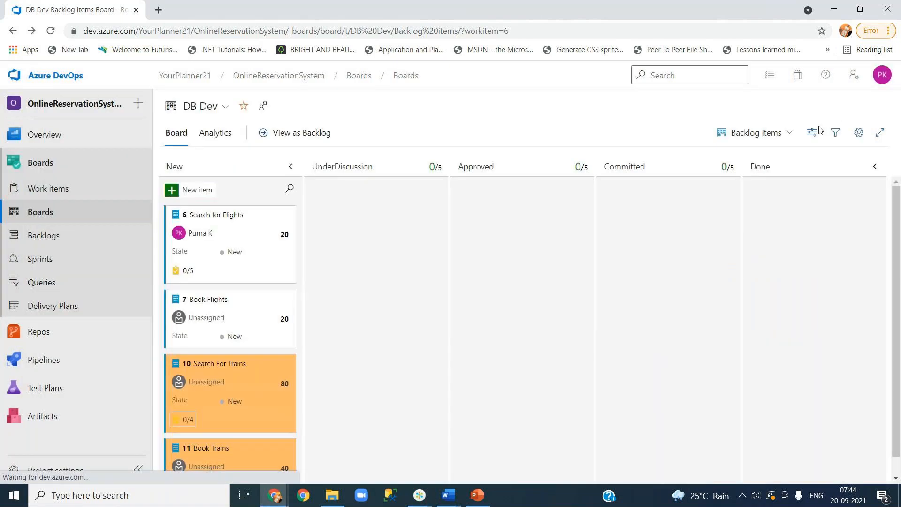
double_click(430, 167)
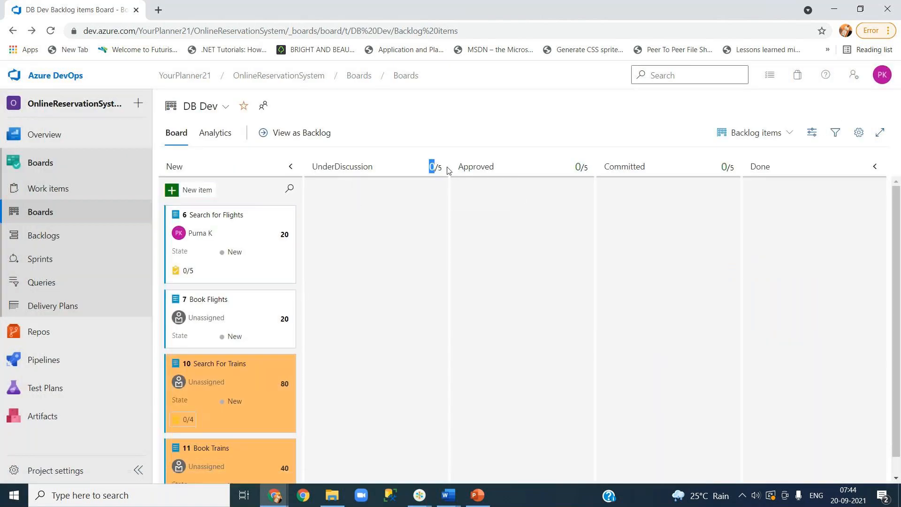
click(448, 169)
- Review the Columns settings for New, UnderDiscussion, Approved, Committed and Done
click(859, 133)
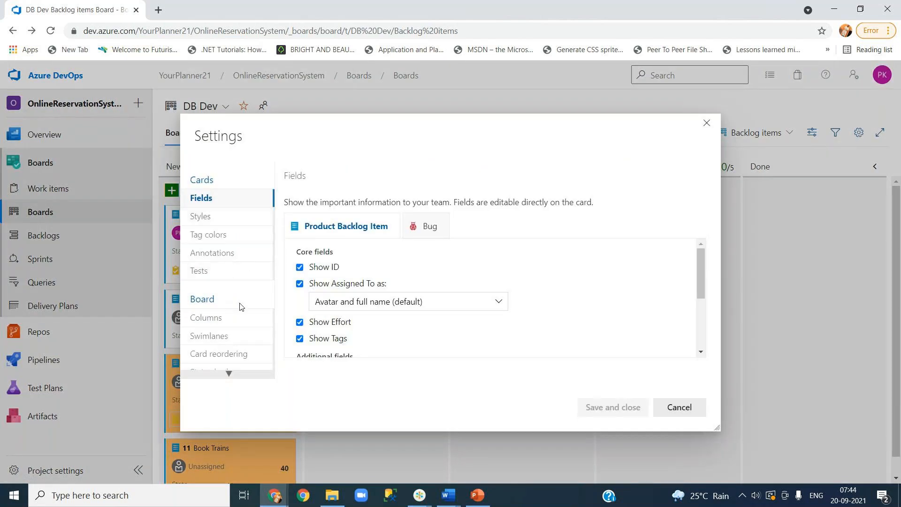
scroll(239, 307, down, 2)
click(214, 248)
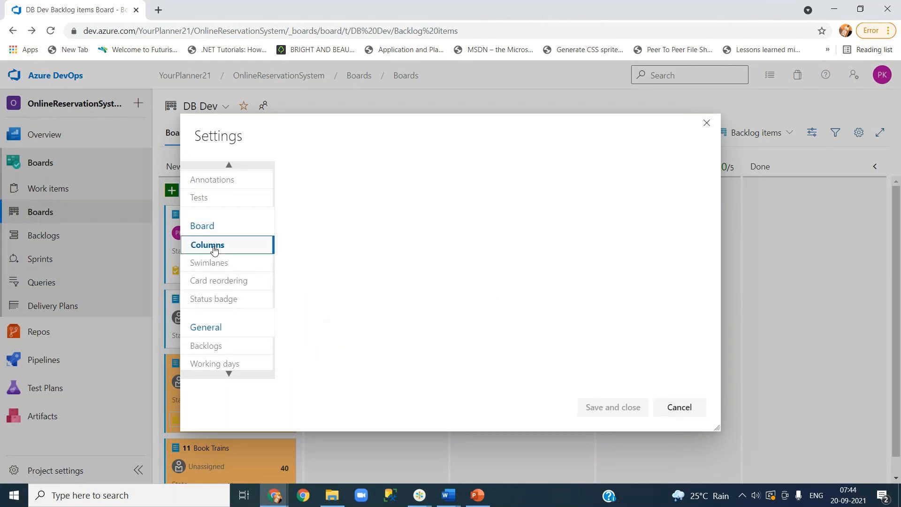
mouse_move(701, 257)
mouse_down()
mouse_move(700, 229)
mouse_move(701, 271)
mouse_up()
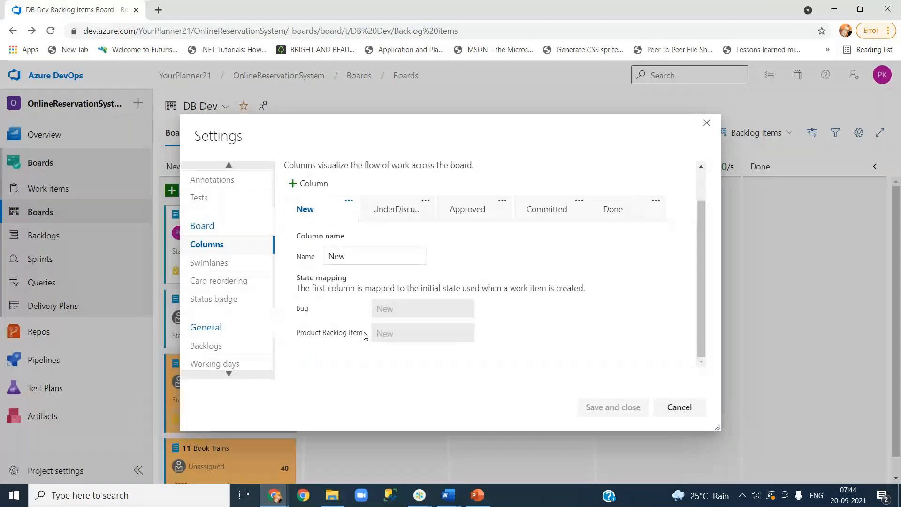
click(392, 213)
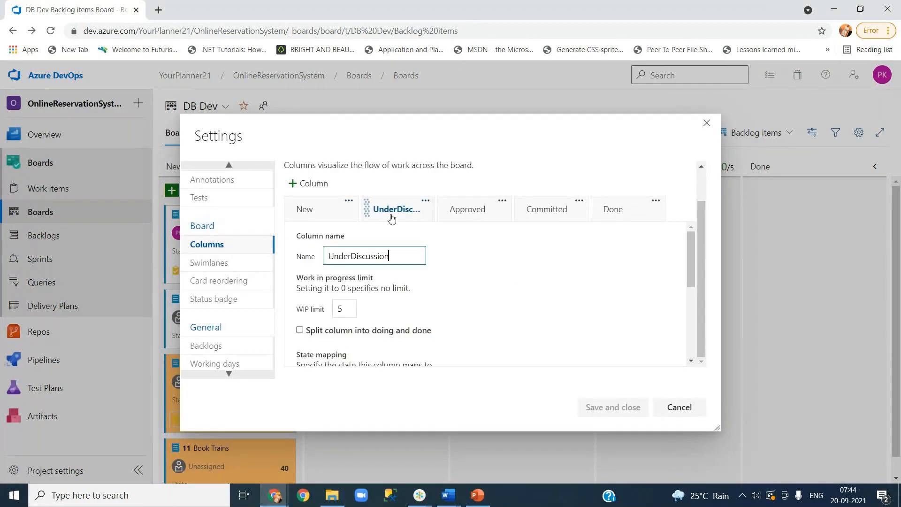
click(460, 213)
click(460, 302)
click(549, 208)
click(613, 210)
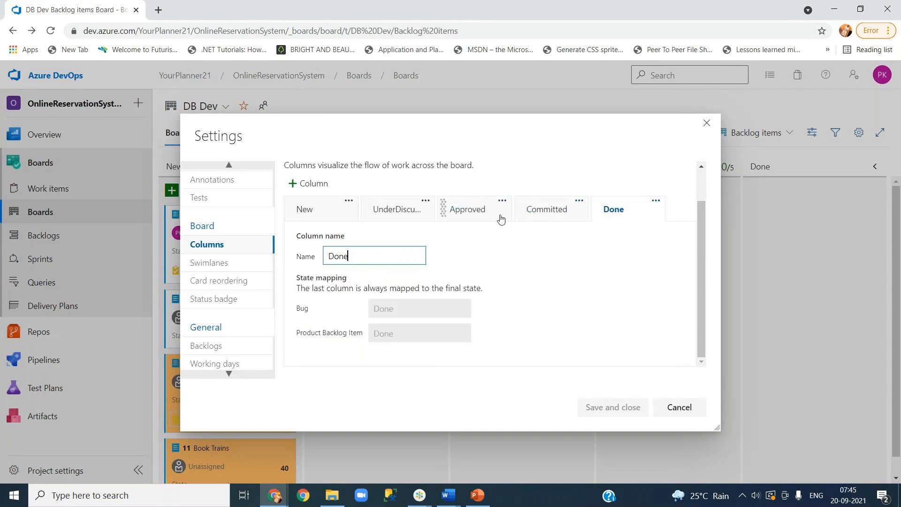
click(469, 212)
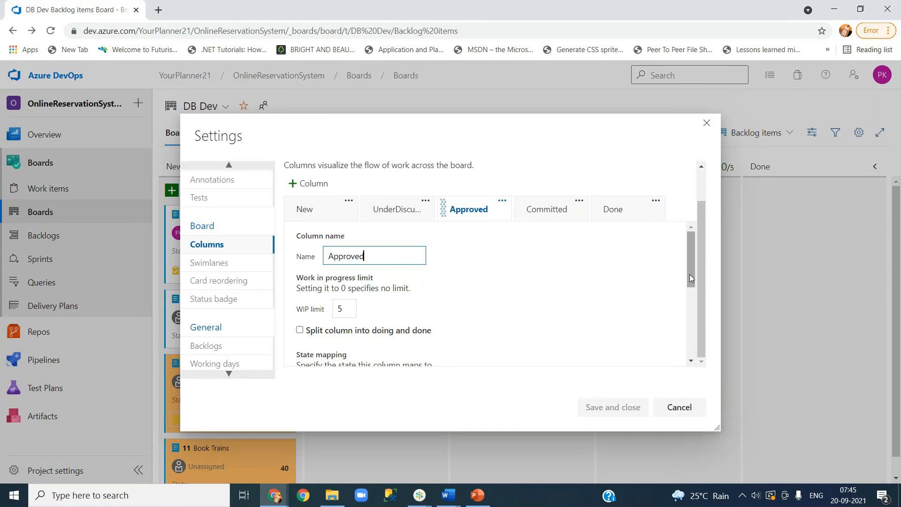
scroll(665, 296, down, 1)
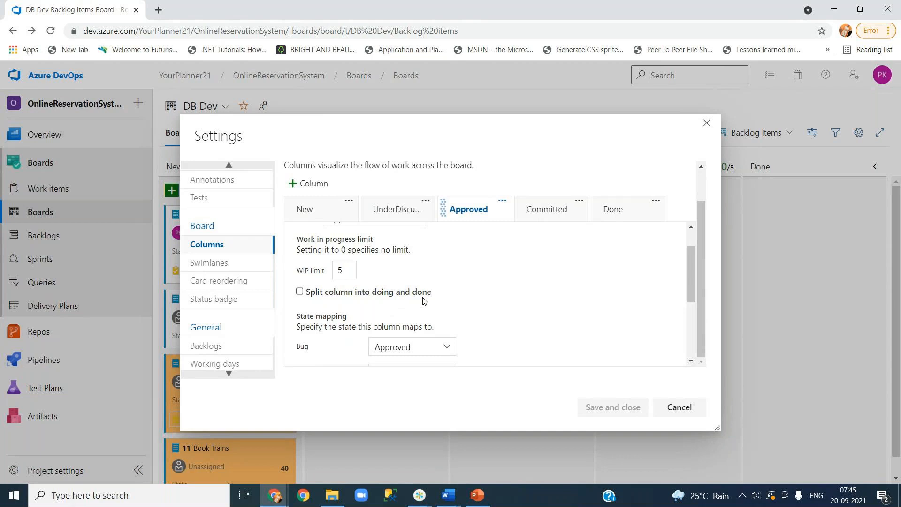
click(300, 292)
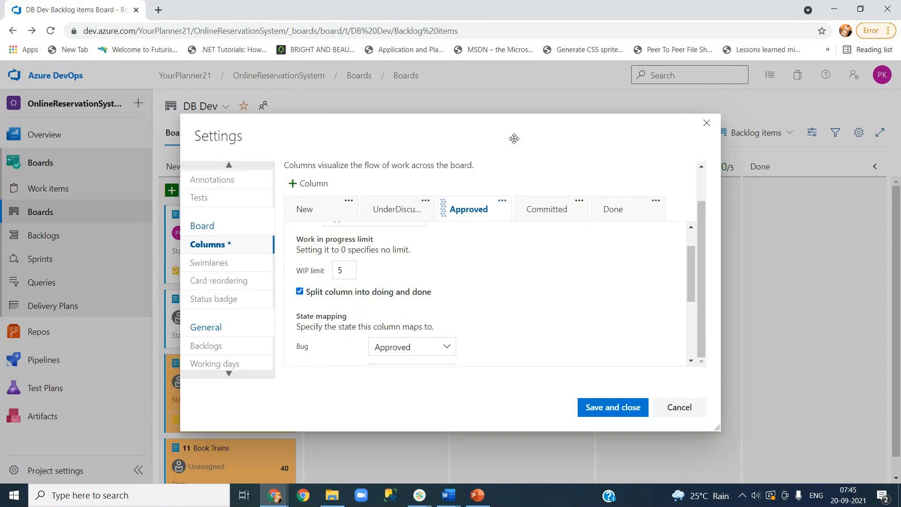
drag(514, 130, 352, 157)
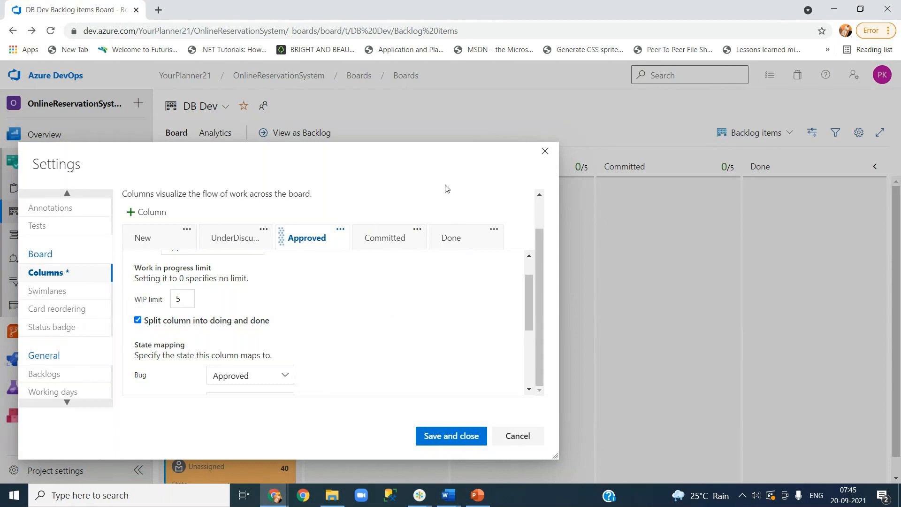
drag(469, 183, 884, 234)
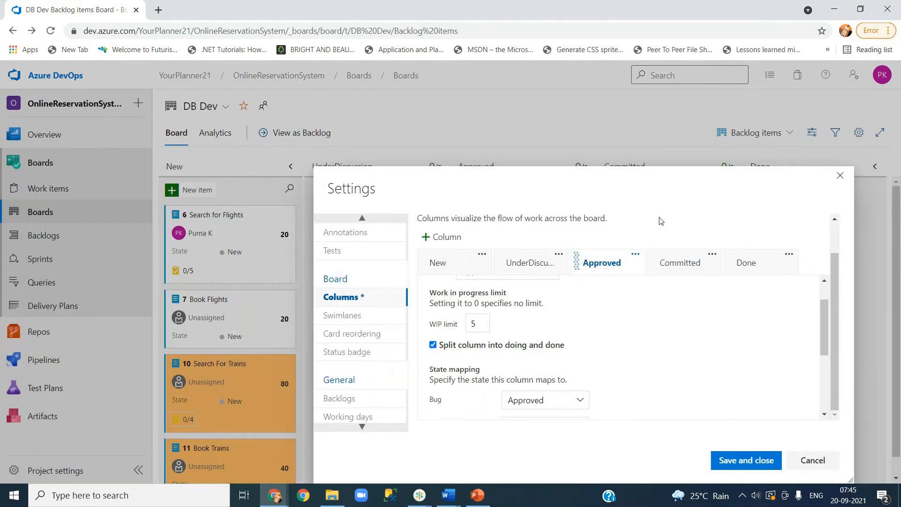
click(813, 460)
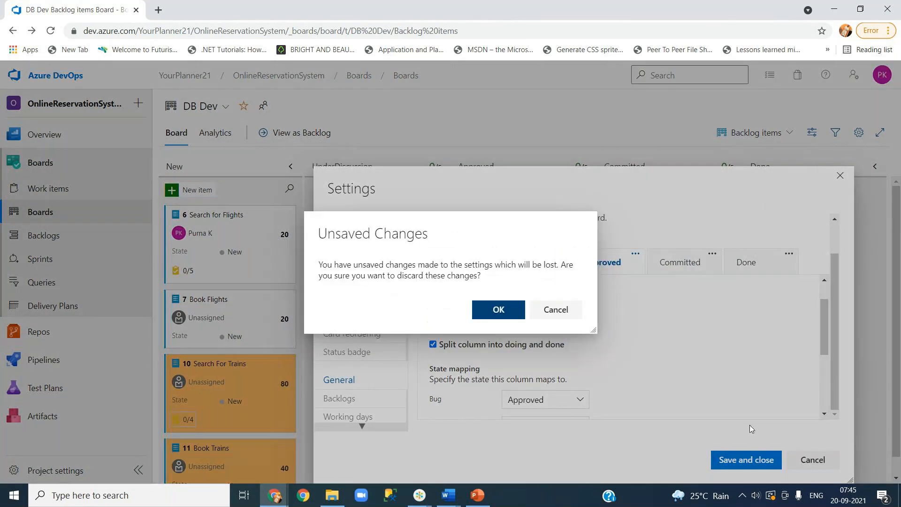
click(498, 310)
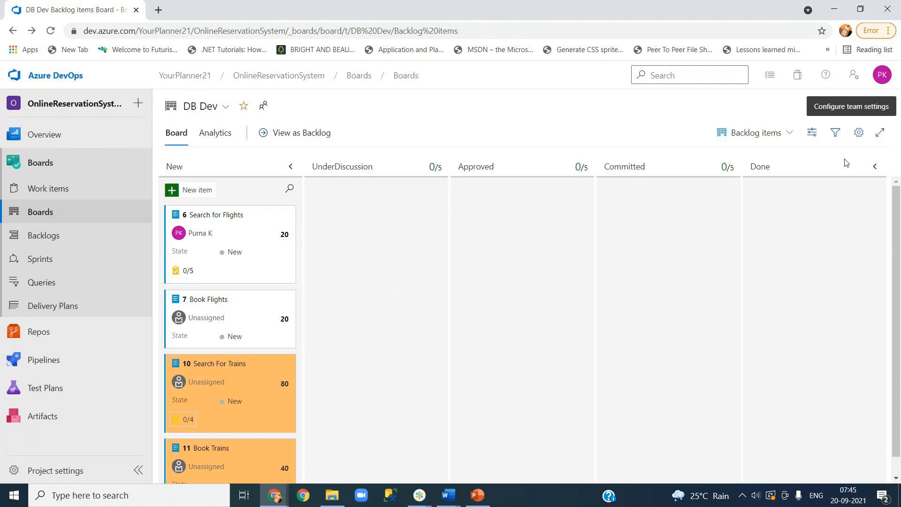
- Split the board's Approved column into doing and done, and save the column settings
click(859, 134)
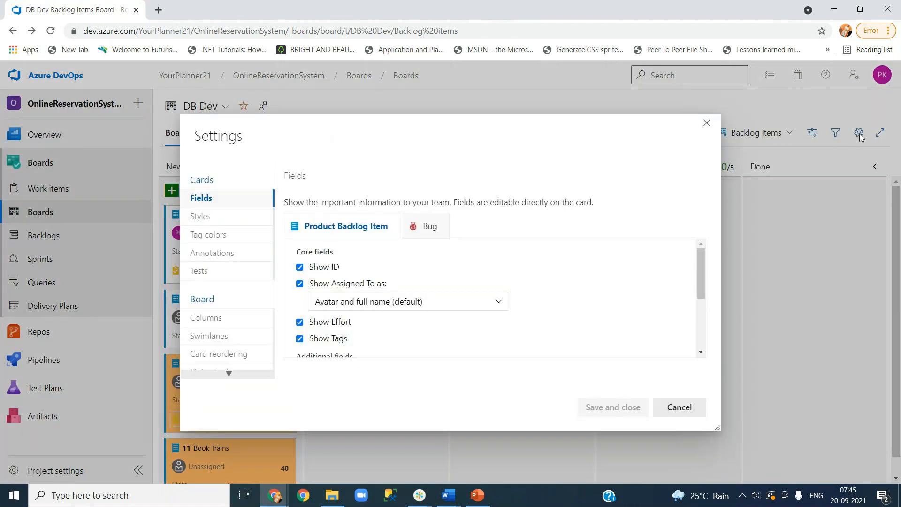
click(236, 320)
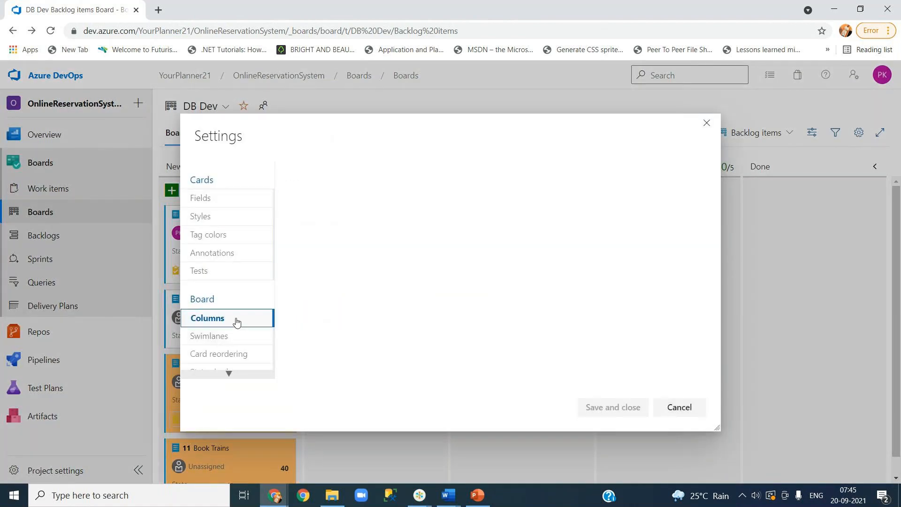
click(462, 209)
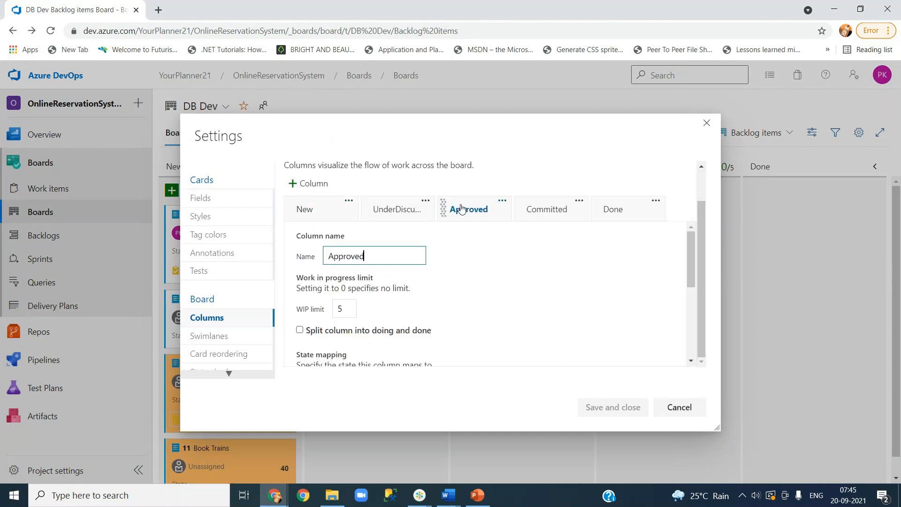
scroll(692, 272, down, 3)
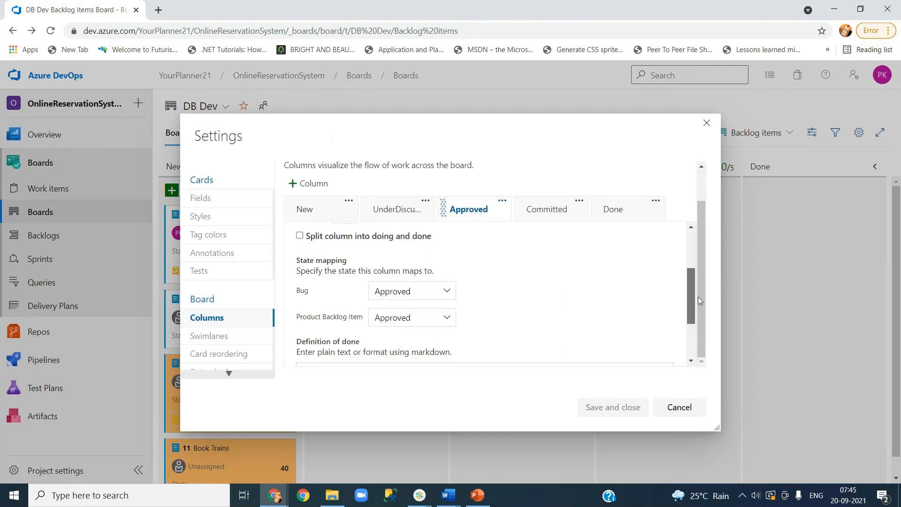
click(300, 260)
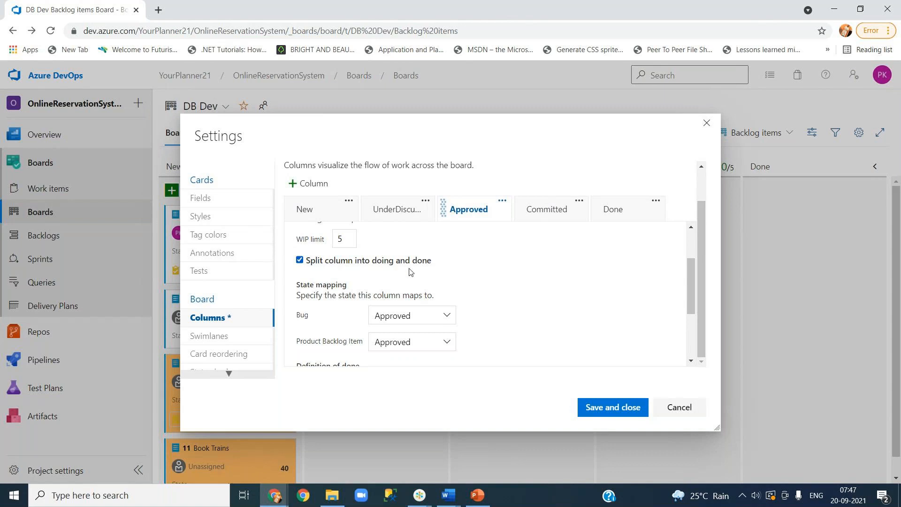
click(622, 408)
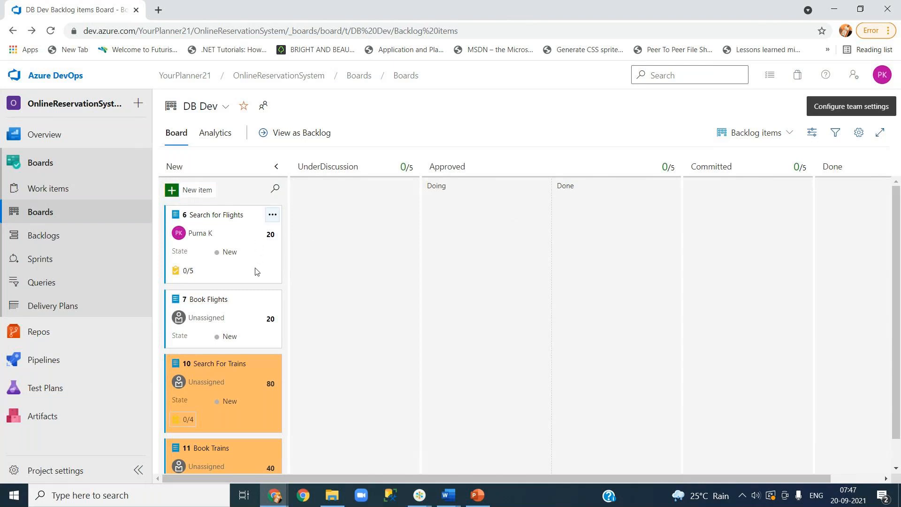
- Move the Search for Flights card from New to Approved's Doing section, and from there to its Done section
drag(256, 271, 521, 267)
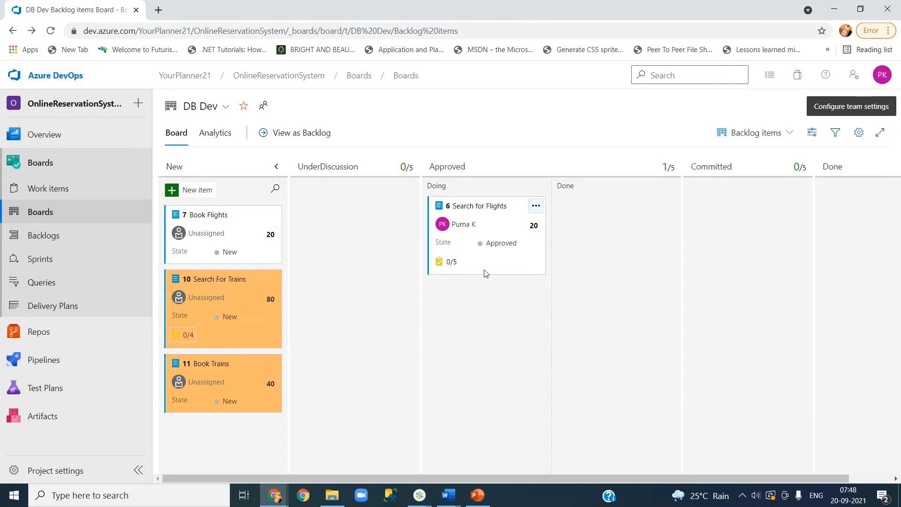
drag(485, 264, 613, 265)
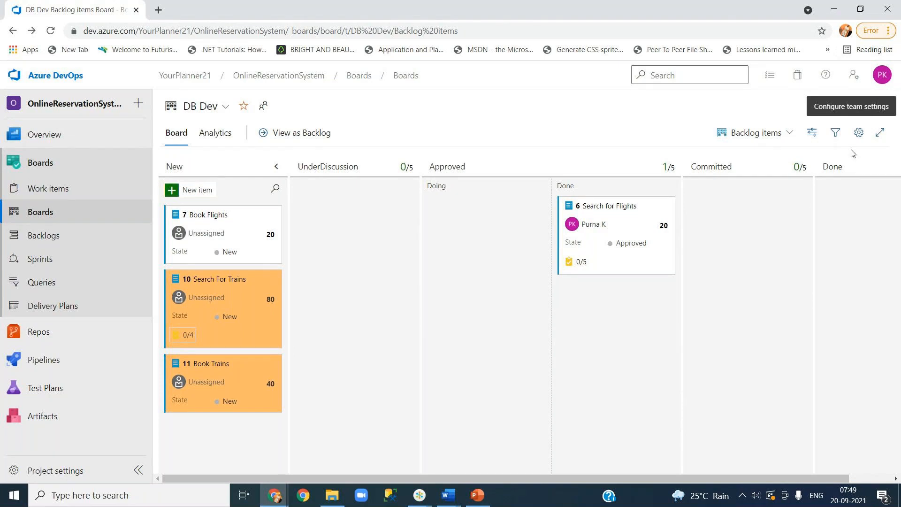
- Check the Approved column's work in progress limit and split option in the Columns settings, and close them without changes
click(858, 133)
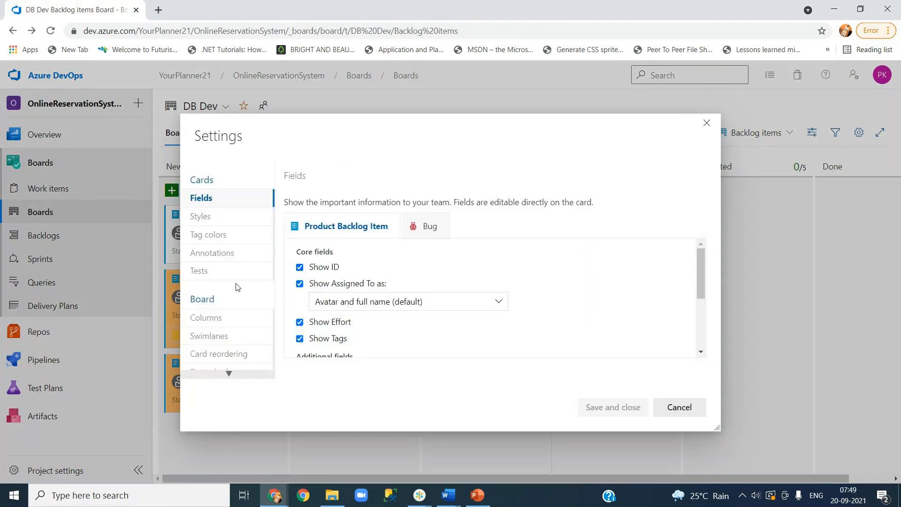
click(210, 319)
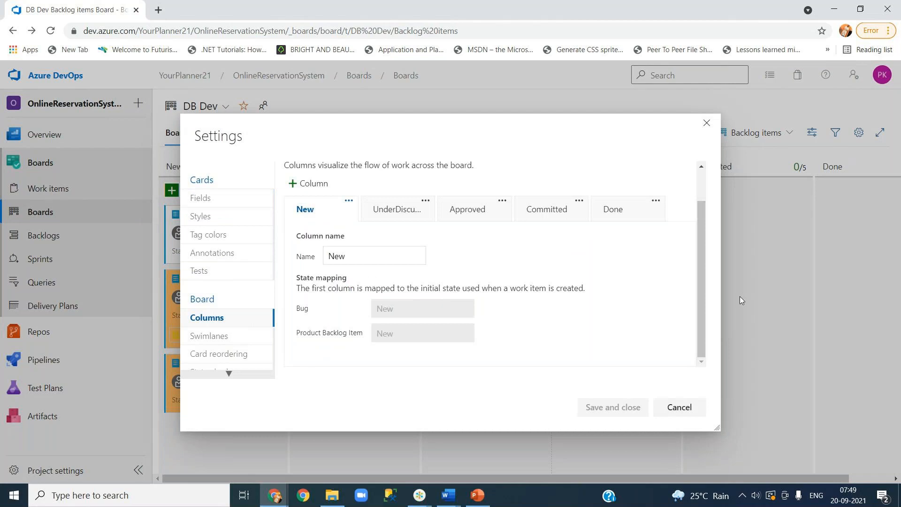
scroll(702, 291, up, 2)
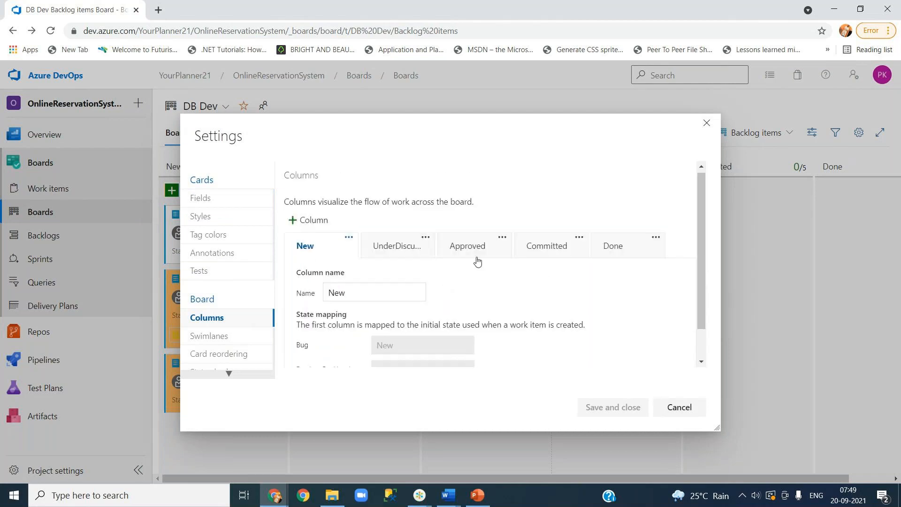
click(466, 245)
mouse_move(690, 292)
mouse_down()
mouse_move(688, 328)
mouse_move(692, 306)
mouse_up()
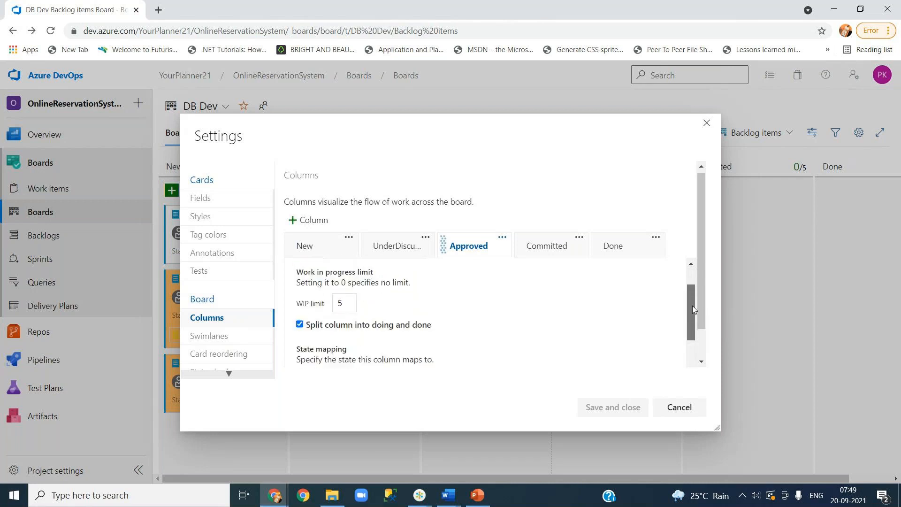
click(670, 416)
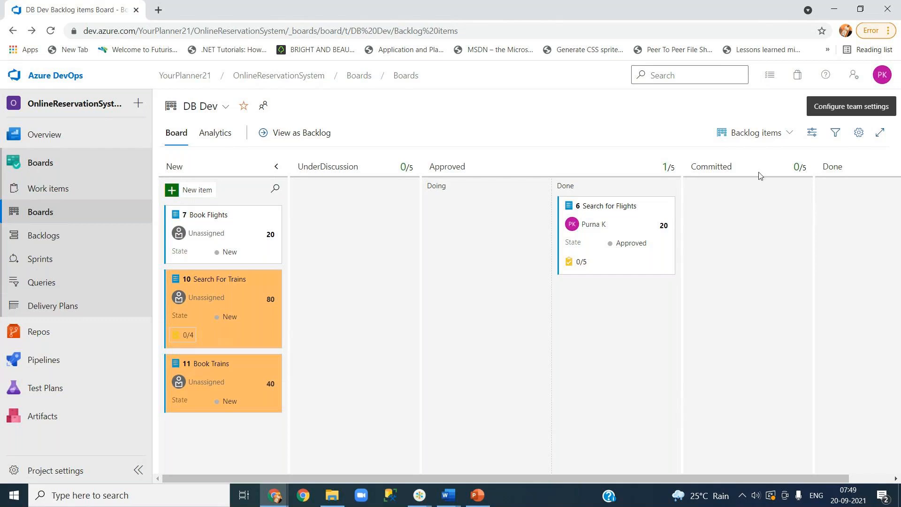
- Open the board's Swimlanes settings and review the default lane
click(857, 138)
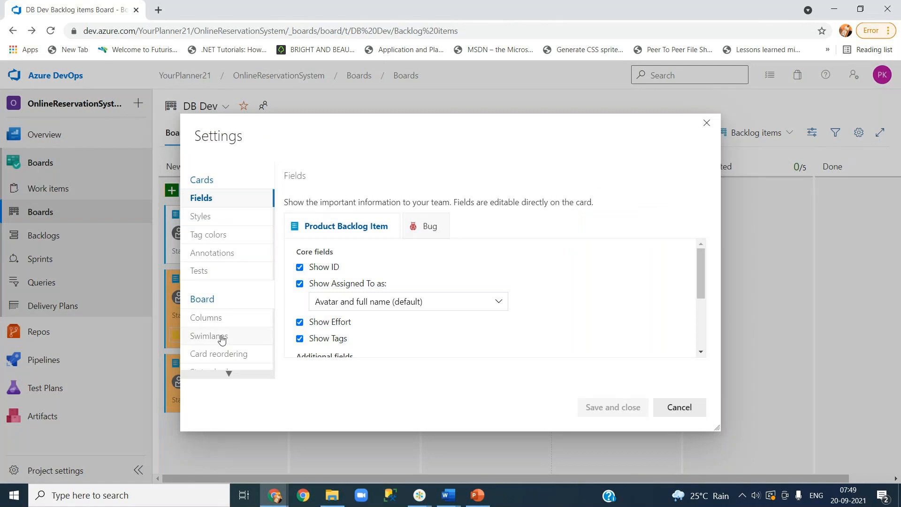
click(221, 337)
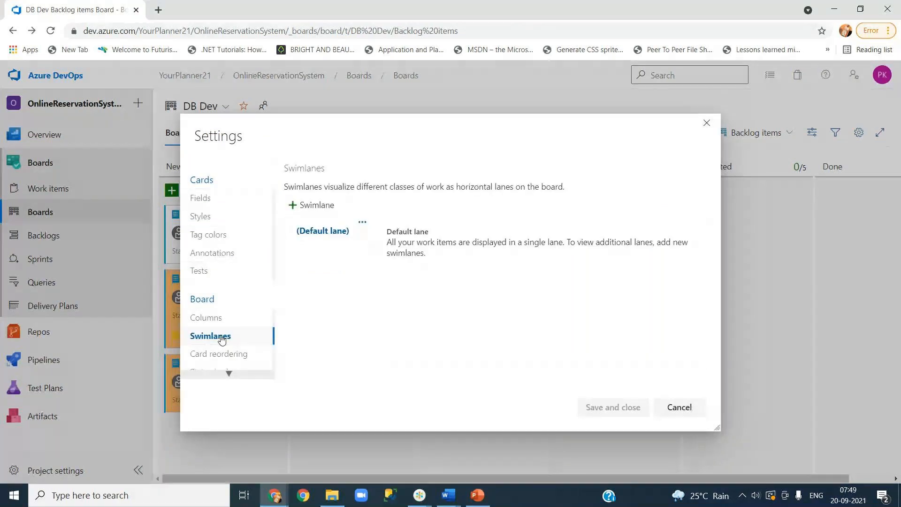
scroll(231, 344, down, 3)
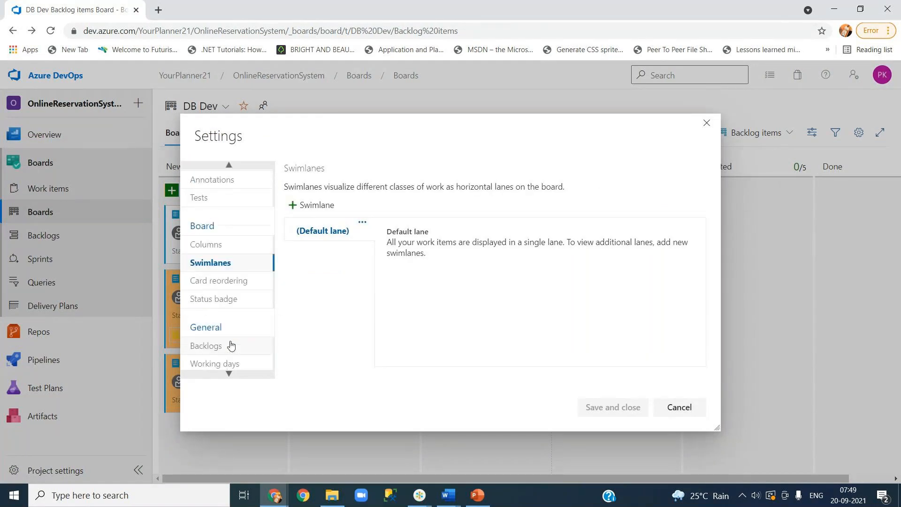
- Review the Backlogs, Working days and Working with bugs settings, and return to the Swimlanes settings
scroll(231, 345, up, 2)
scroll(231, 345, down, 2)
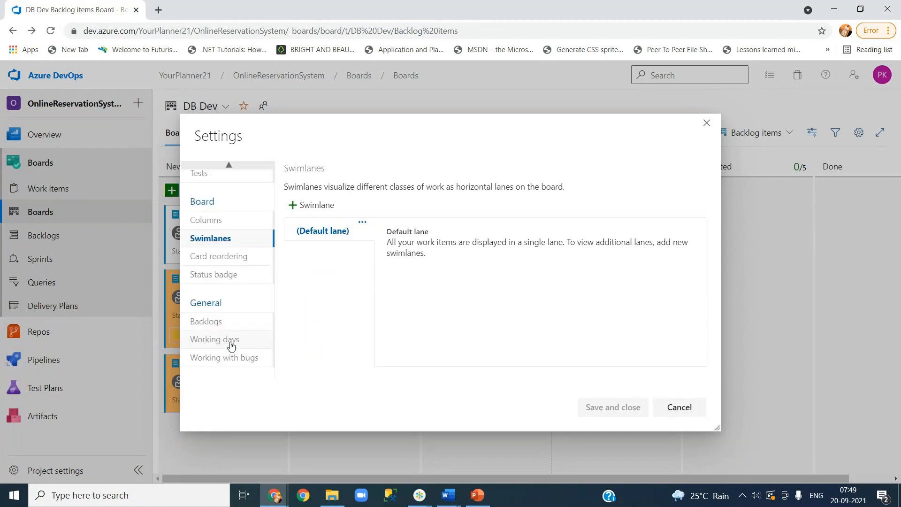
click(205, 324)
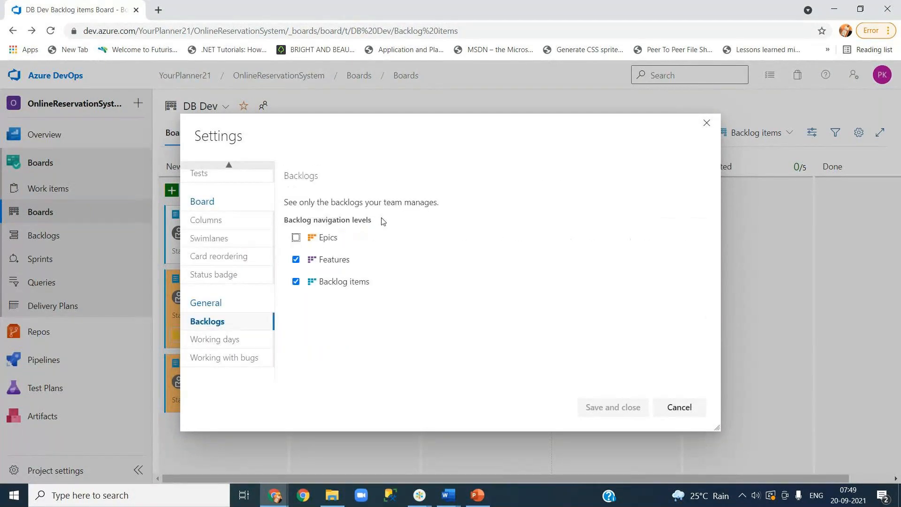
click(220, 340)
click(223, 357)
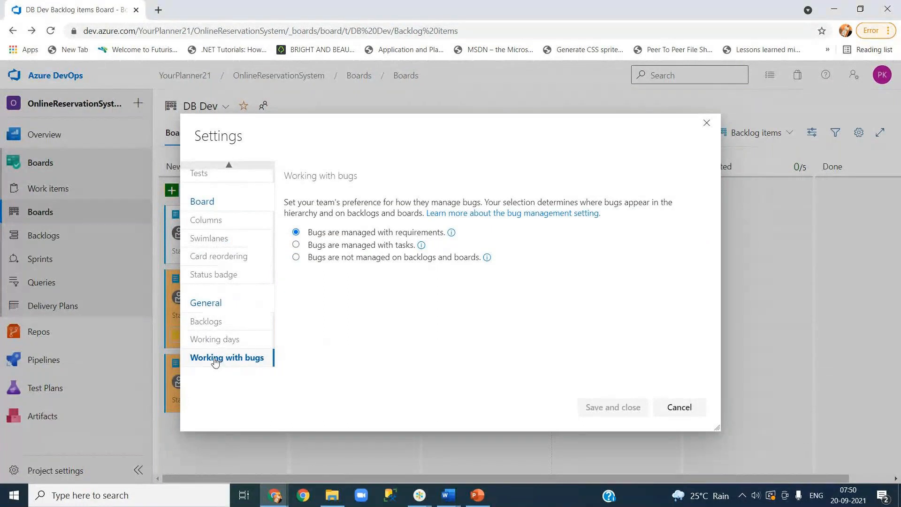
click(221, 242)
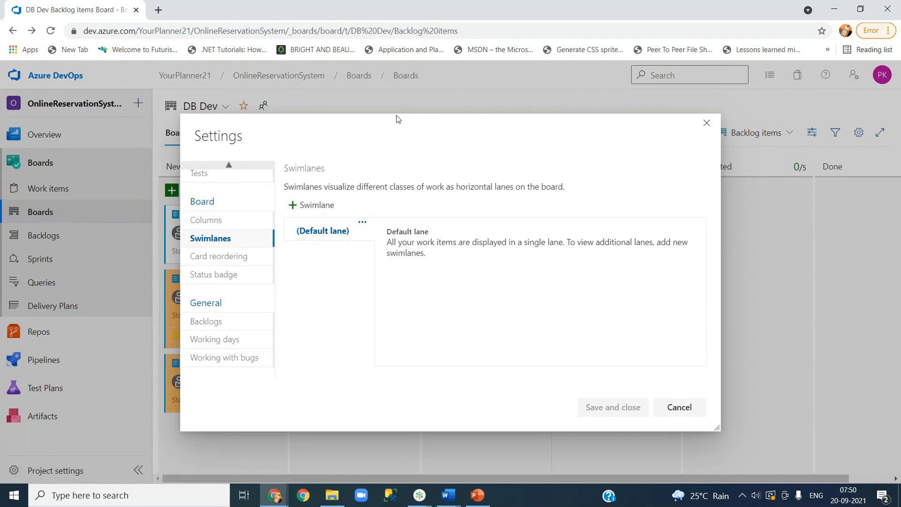
drag(406, 127, 518, 84)
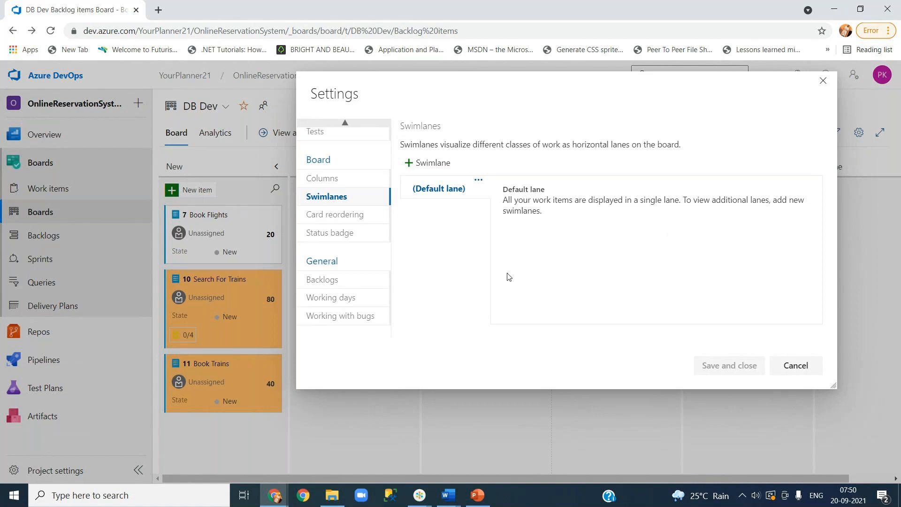
- Switch to PowerPoint, duplicate slide 33 on managing Delivery Plans, dismiss the update notice, and show the insertion commands
click(480, 496)
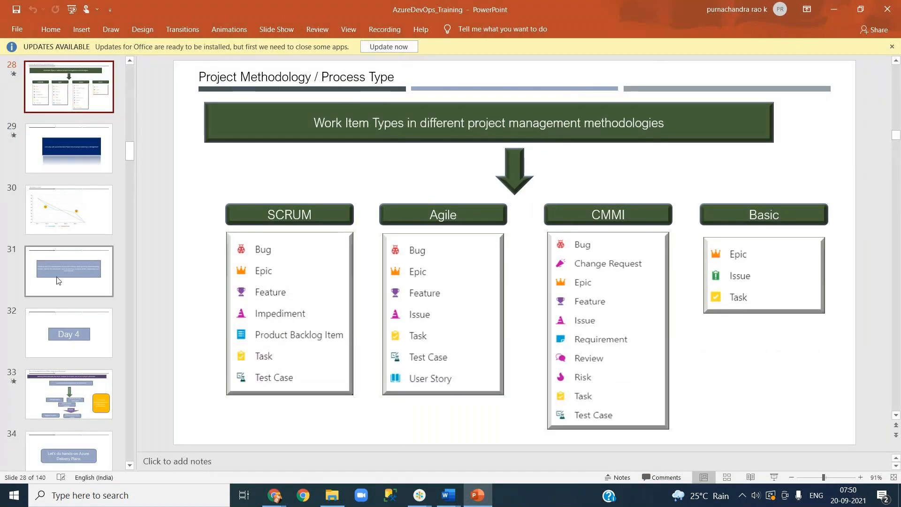
click(59, 395)
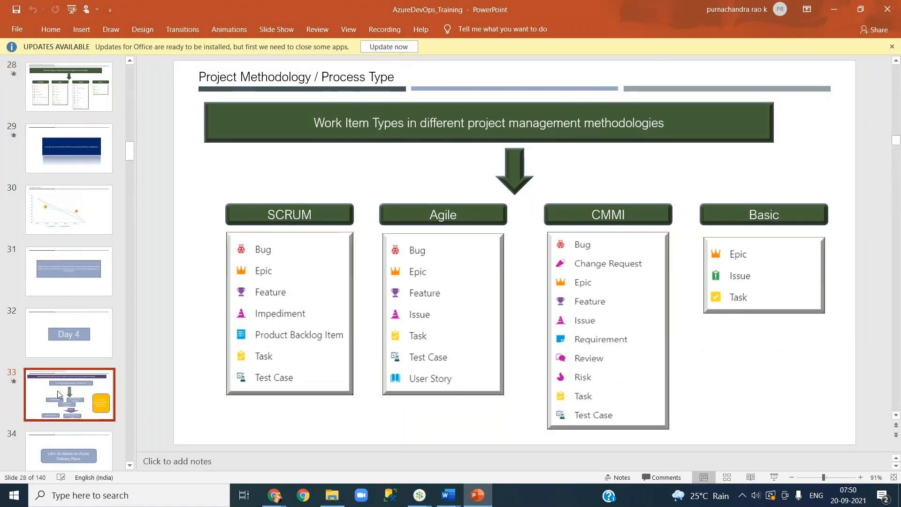
right_click(58, 392)
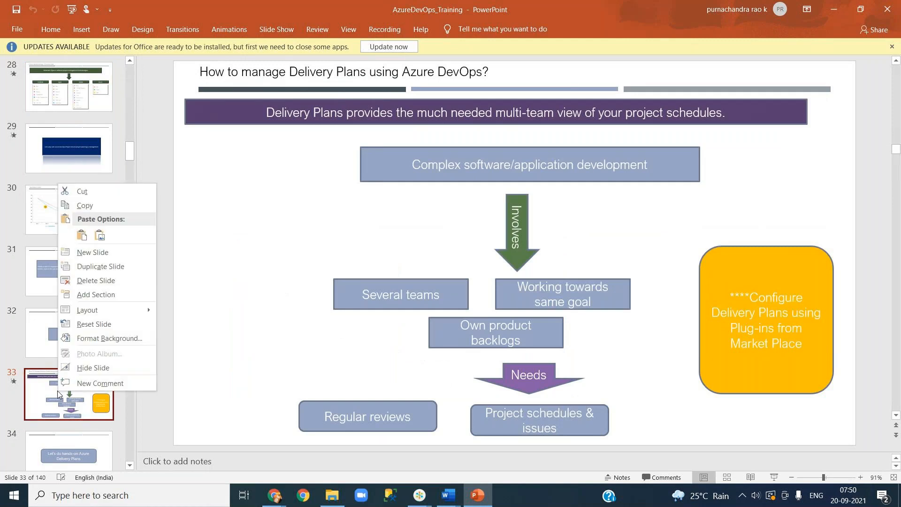
click(124, 264)
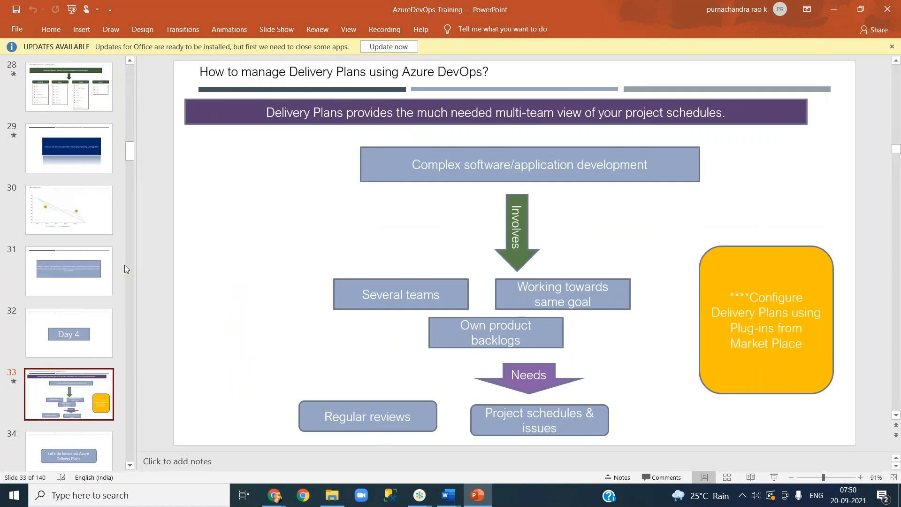
click(89, 292)
click(81, 336)
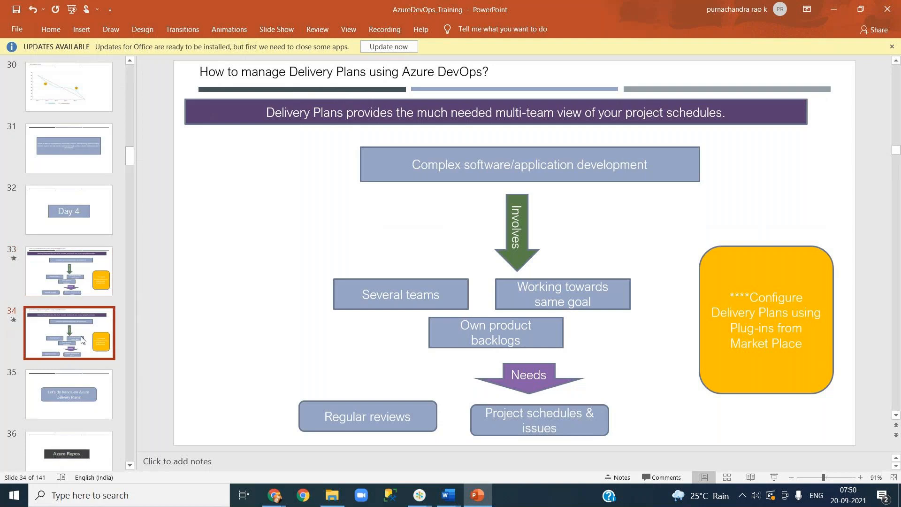
click(893, 47)
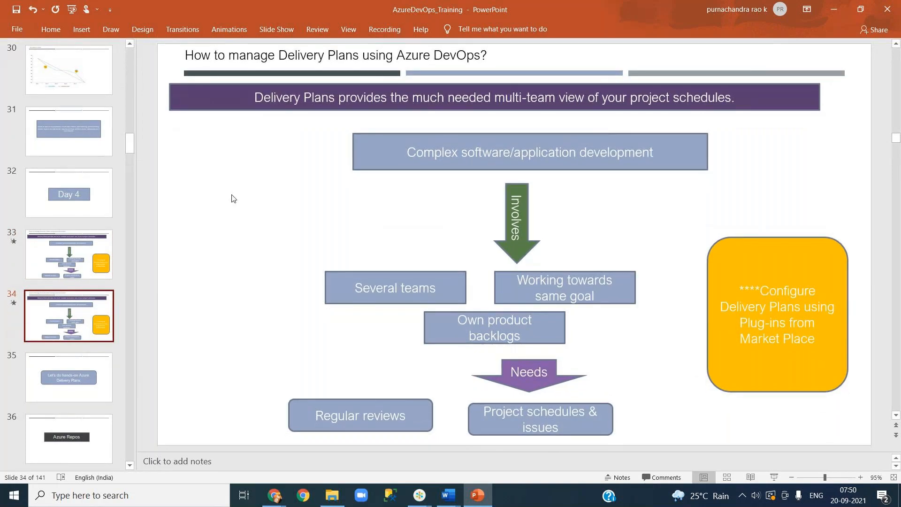
click(86, 30)
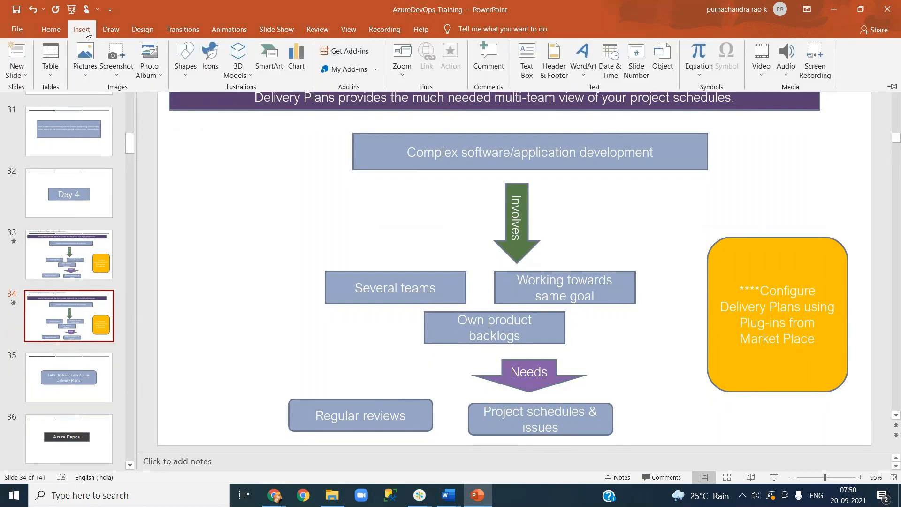
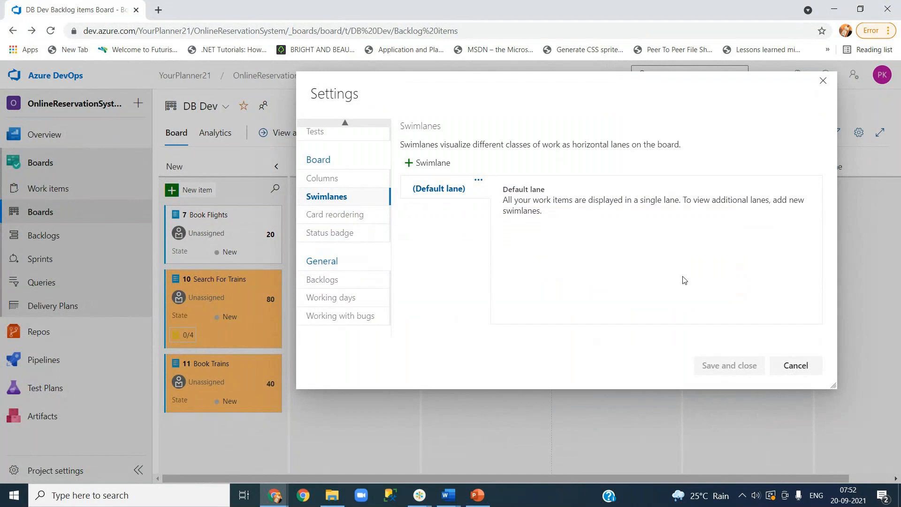
- Close the DB Dev board settings without saving, and open the OnlineReservationSystem Team board
click(806, 370)
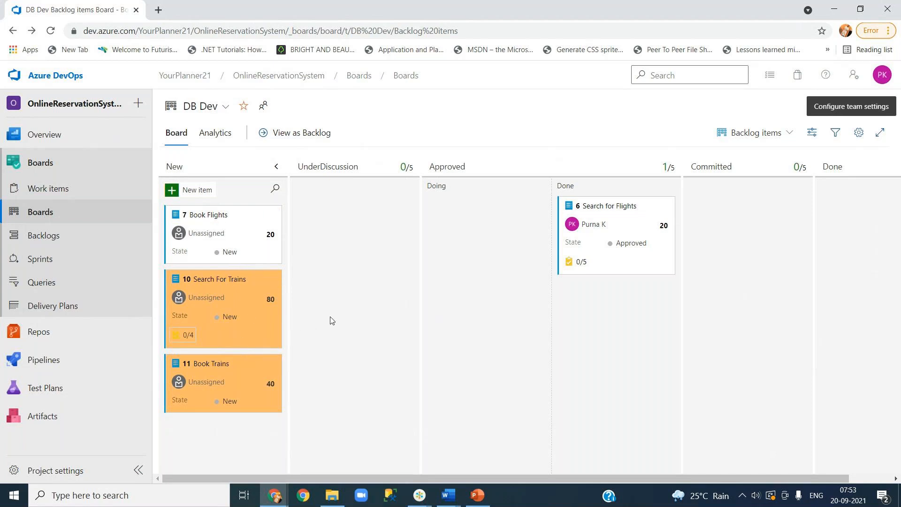
click(225, 107)
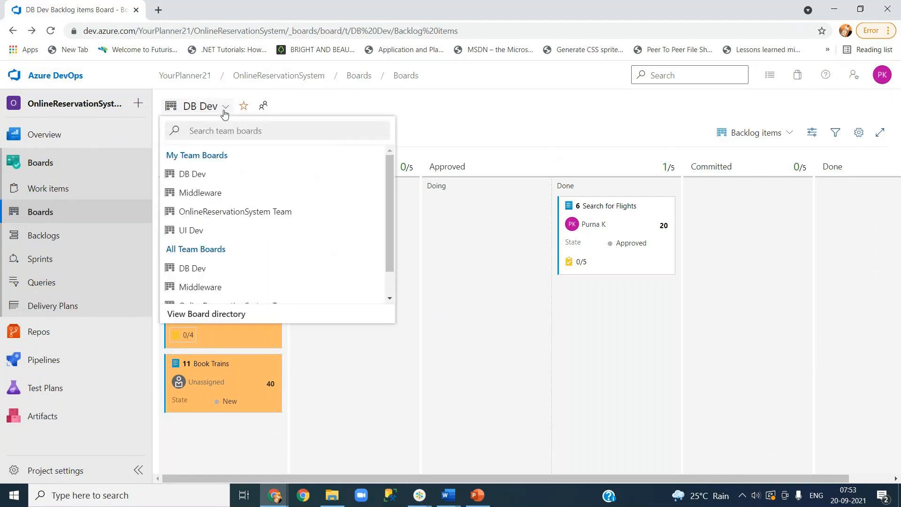
click(217, 211)
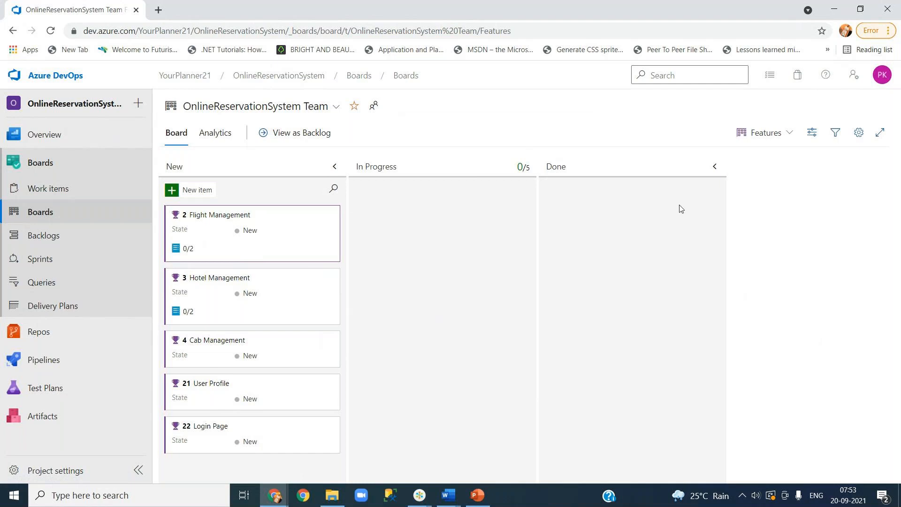
- View the team board at the Backlog items level, and return it to the Features level
click(767, 137)
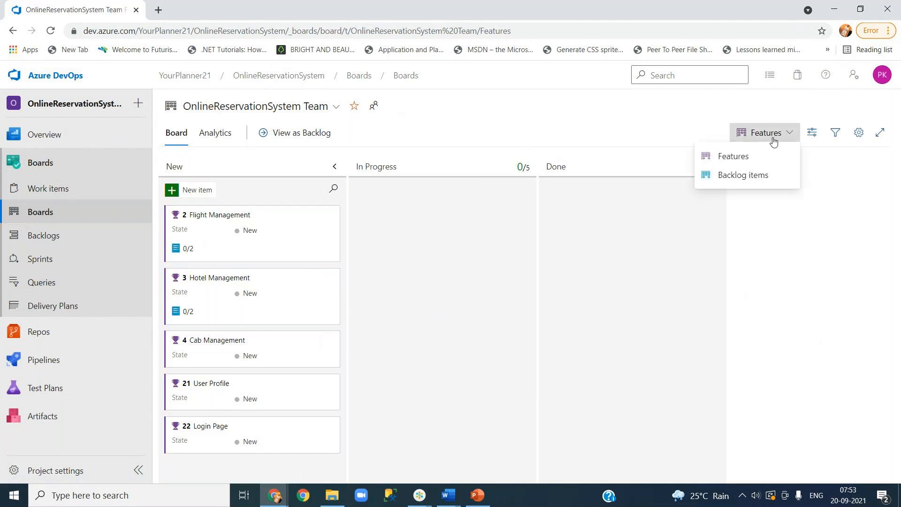
click(763, 177)
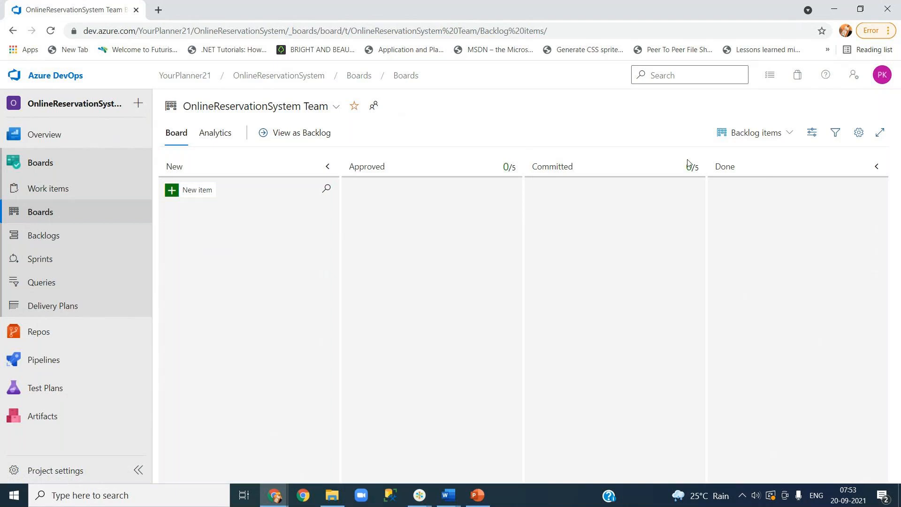
click(764, 135)
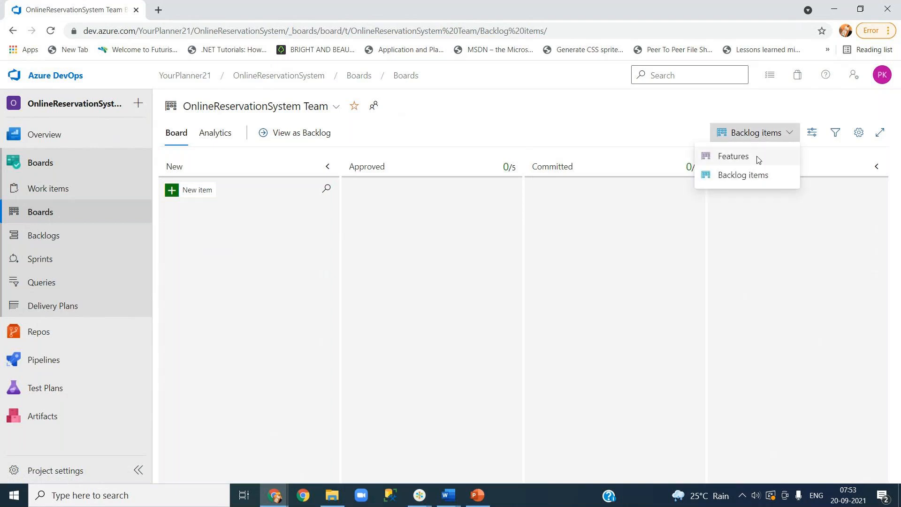
click(756, 157)
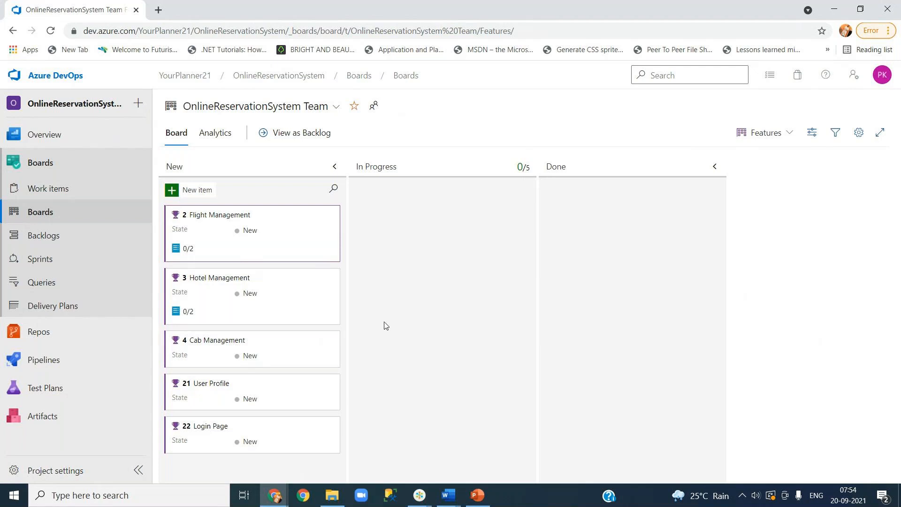
- Add a swimlane named Flight in the Features board's Swimlanes settings
click(858, 134)
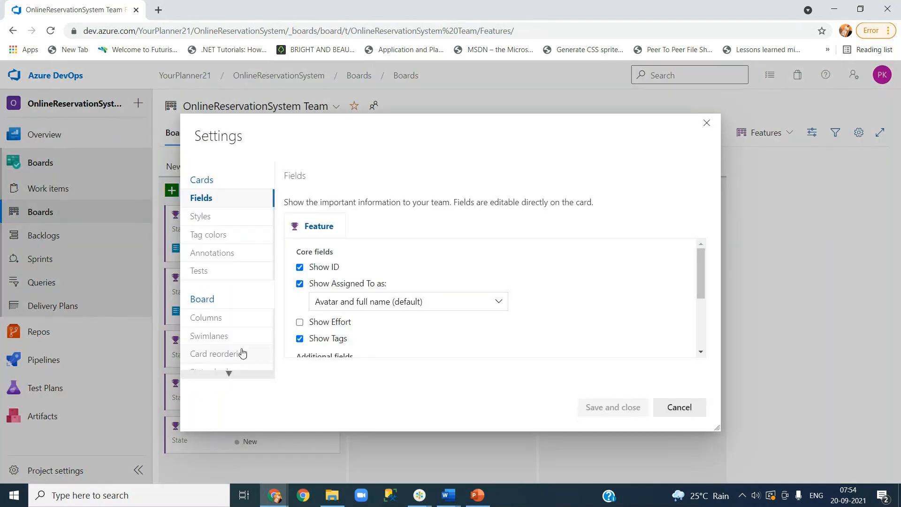
scroll(242, 352, down, 2)
scroll(241, 353, down, 1)
click(215, 238)
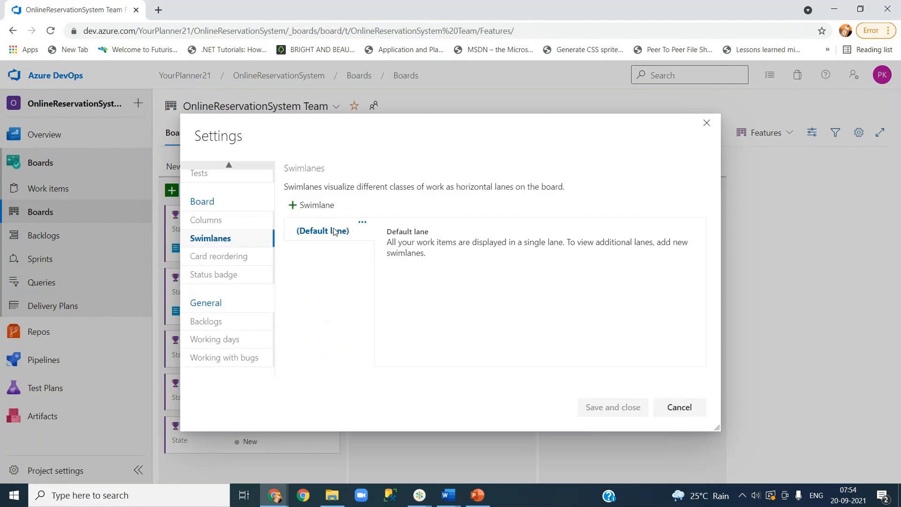
click(311, 208)
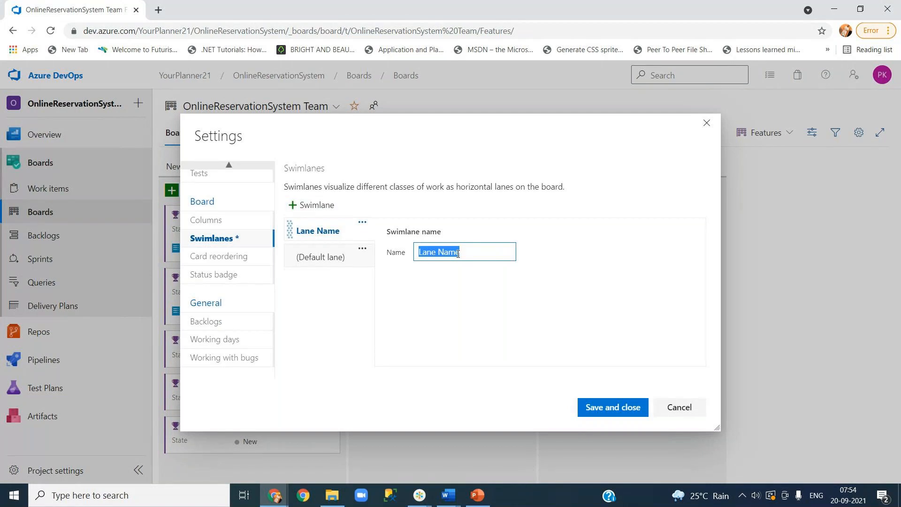
text(Flight)
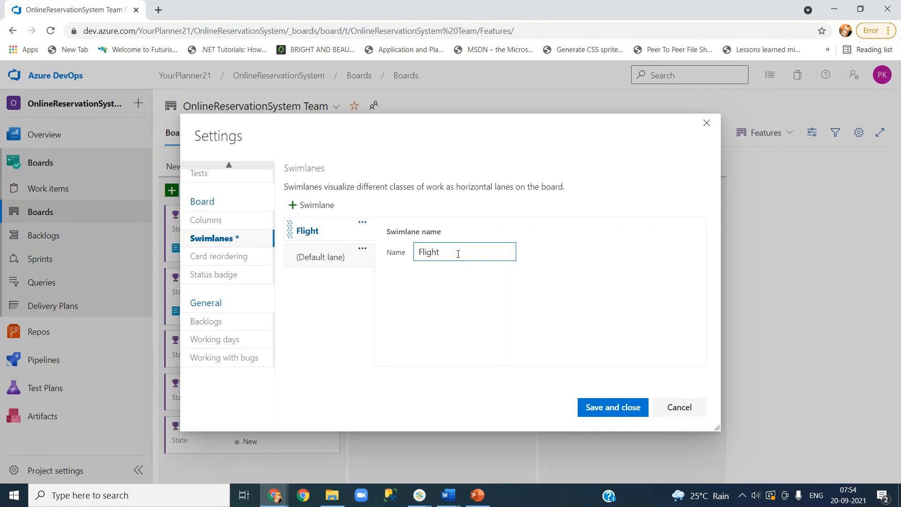
click(474, 304)
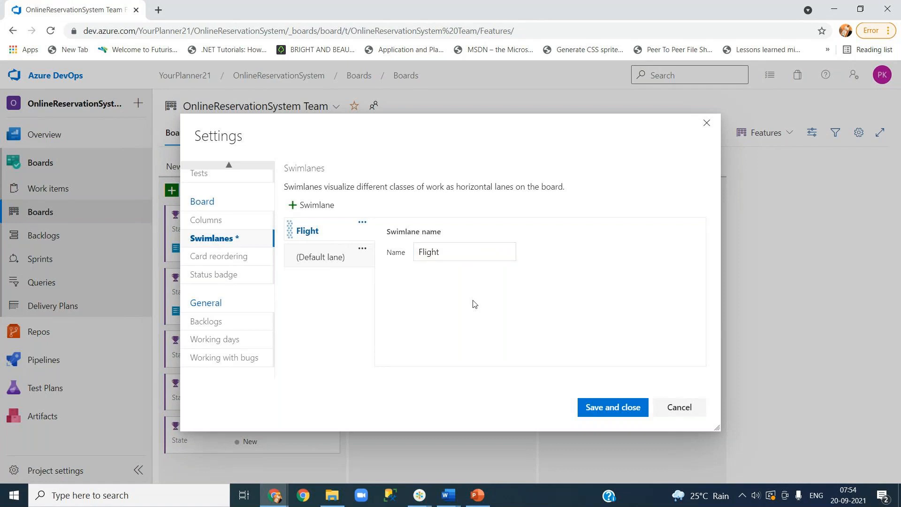
- Add two more swimlanes named Cab and Misc, and save the board settings
click(312, 204)
text(Cab)
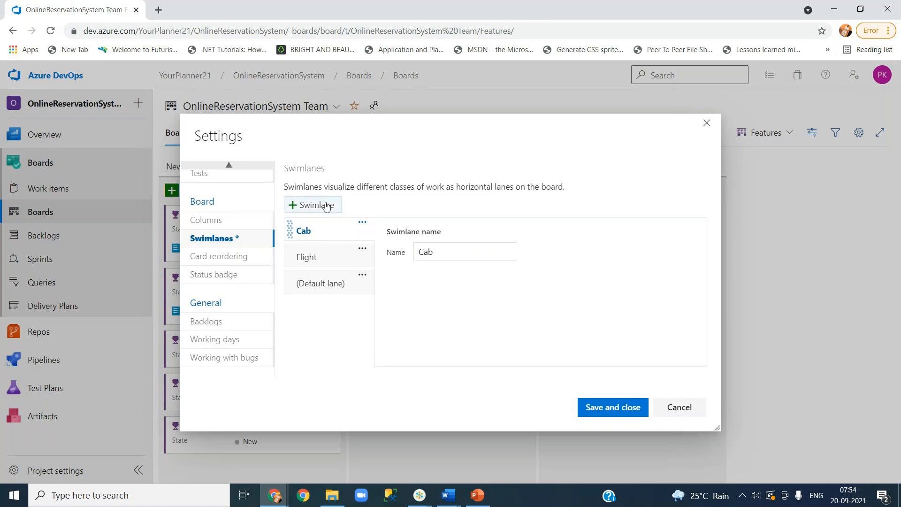
click(314, 204)
text(Misc)
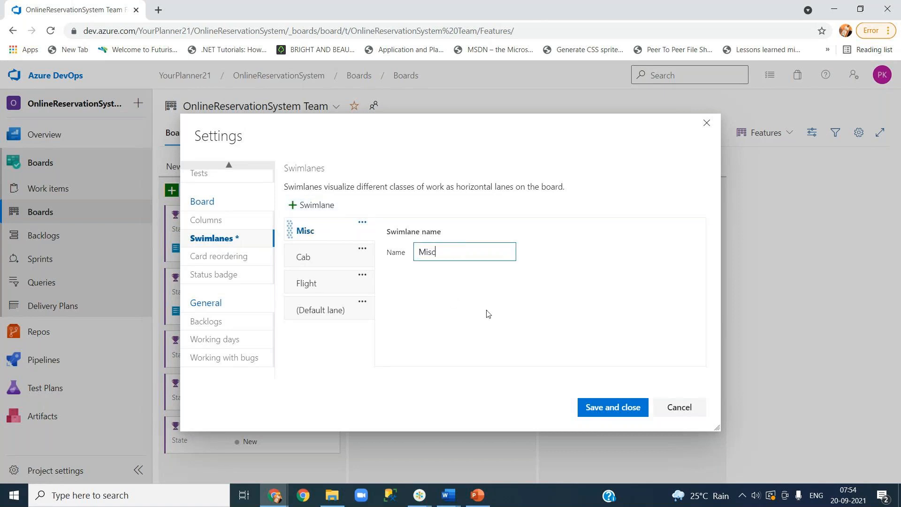
click(487, 310)
click(594, 408)
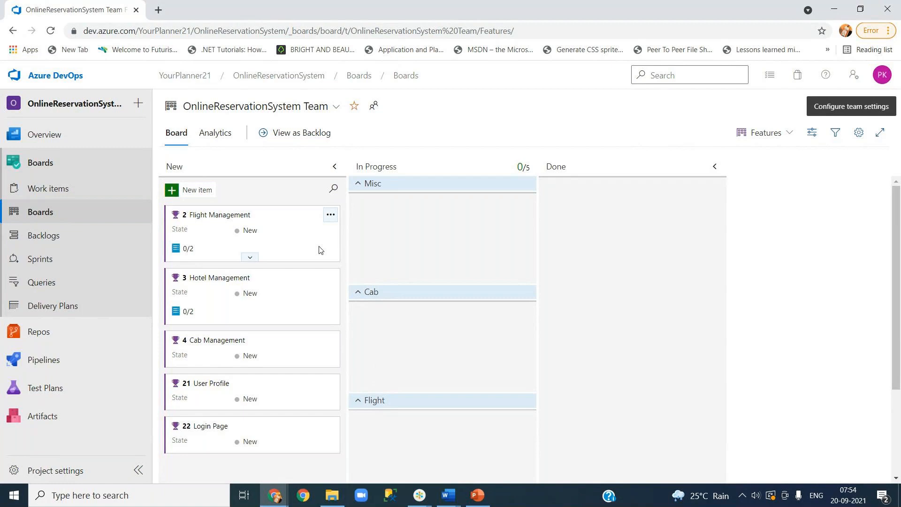
- Move the Flight Management card from New to In Progress, and place it in the Flight swimlane
mouse_move(319, 250)
mouse_down()
mouse_move(481, 359)
mouse_move(499, 361)
mouse_move(509, 456)
mouse_up()
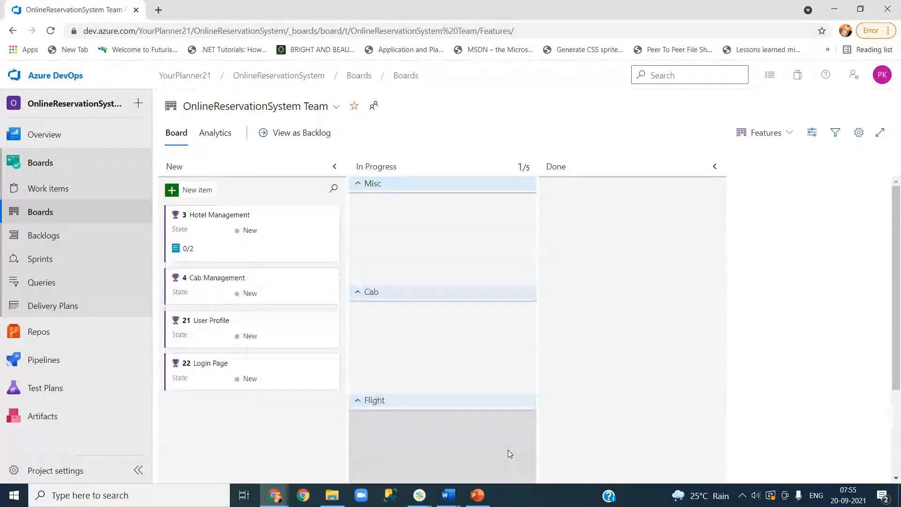
scroll(416, 398, down, 3)
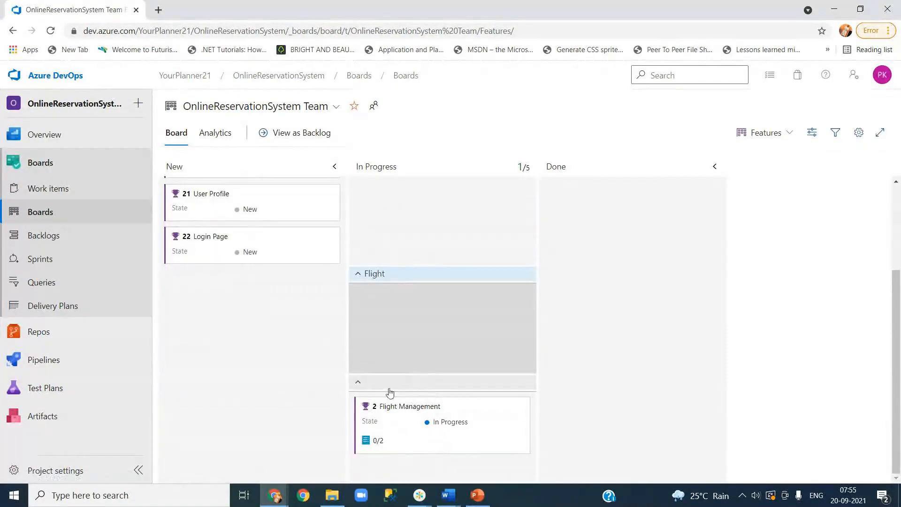
drag(483, 404, 479, 310)
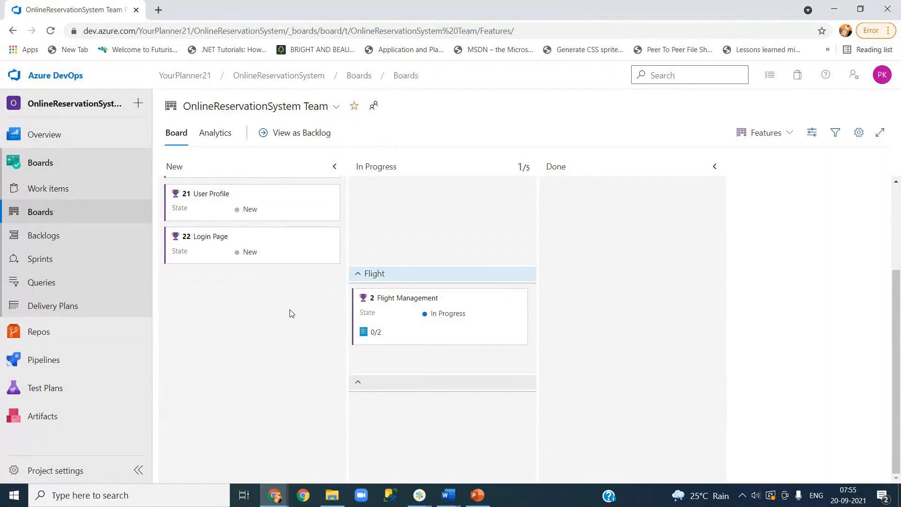
- Move Hotel Management, User Profile and Login Page into In Progress's Misc swimlane, and Cab Management into its Cab swimlane
scroll(281, 338, up, 3)
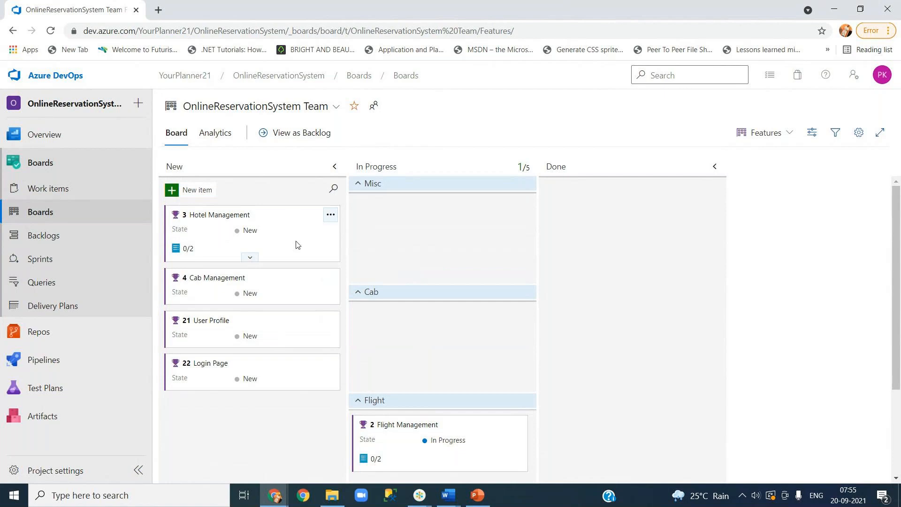
drag(292, 251, 479, 247)
drag(287, 220, 471, 339)
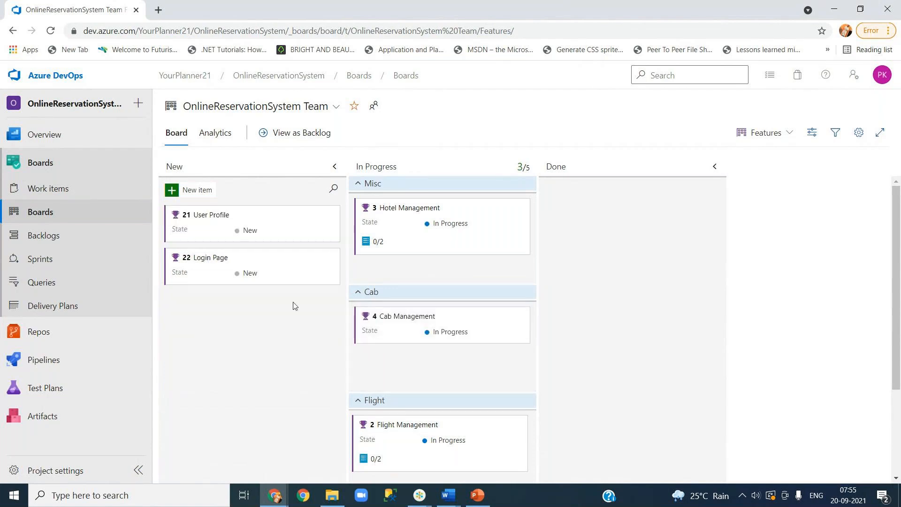
drag(219, 234, 415, 299)
- Look over the cards in the In Progress swimlanes, and collapse the Misc swimlane
scroll(483, 353, down, 4)
scroll(483, 353, up, 4)
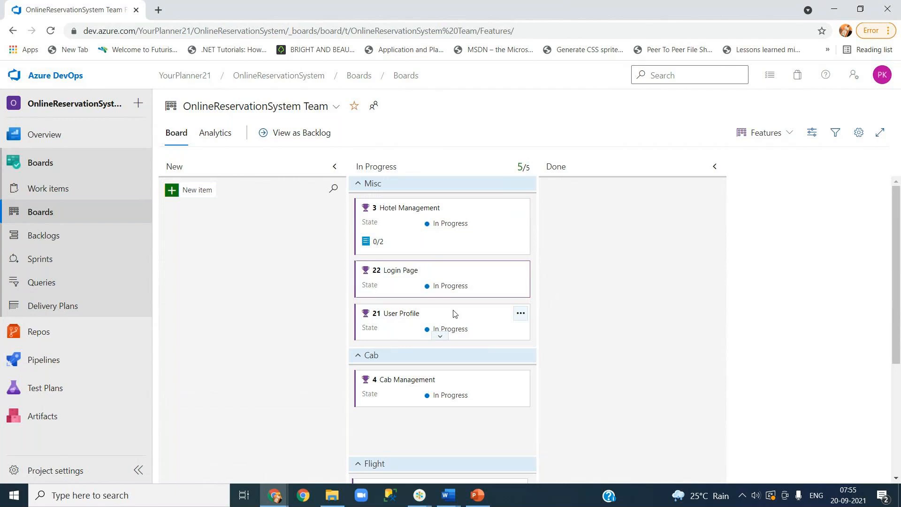
scroll(454, 314, down, 4)
scroll(454, 313, up, 4)
click(358, 183)
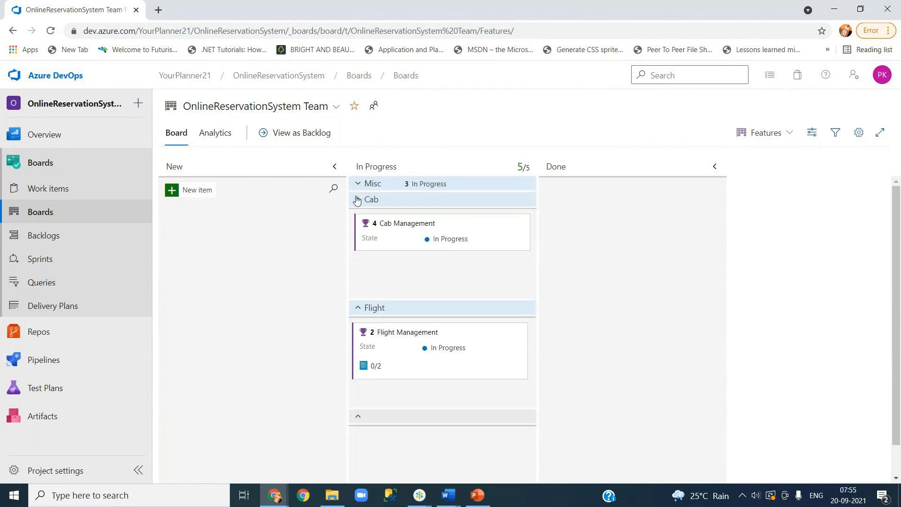
- Collapse the Cab and Flight swimlanes in the In Progress column
click(357, 201)
click(358, 215)
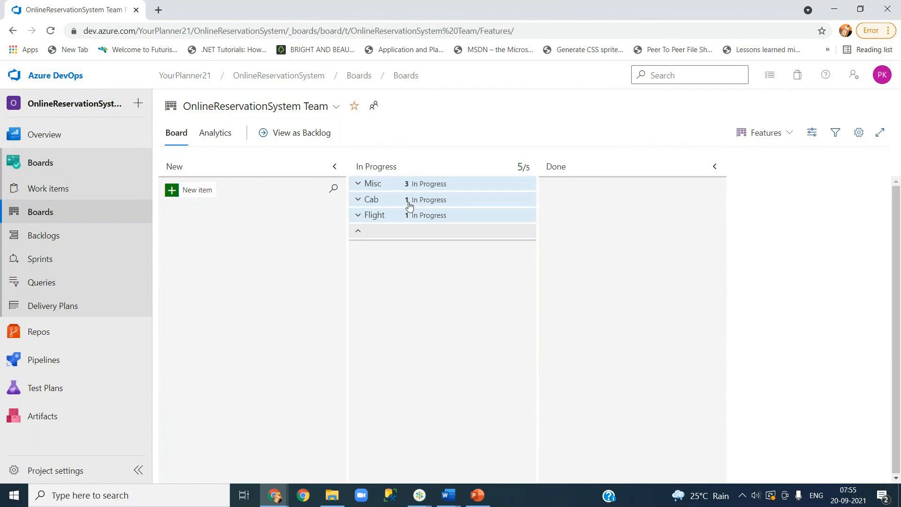
click(358, 200)
click(359, 201)
- Expand the Misc and Cab swimlanes to view their cards, and collapse them again along with the unnamed default lane
click(358, 182)
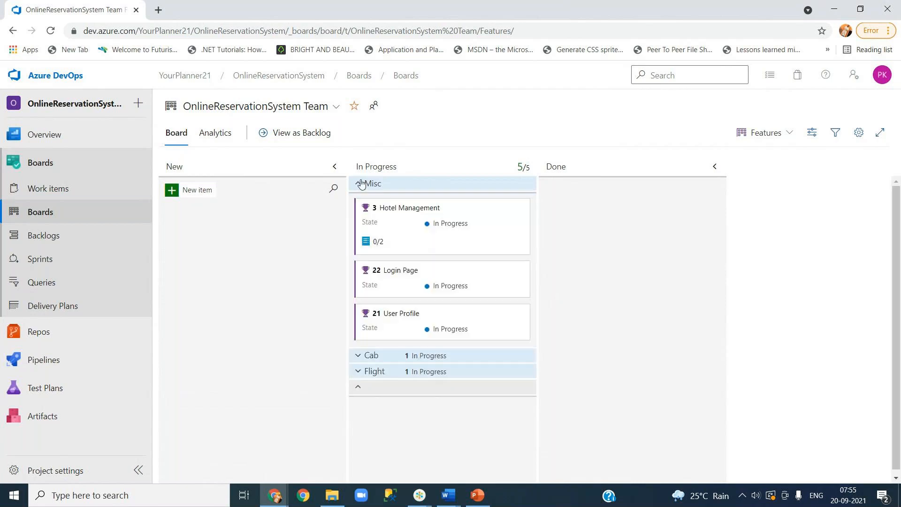
click(356, 356)
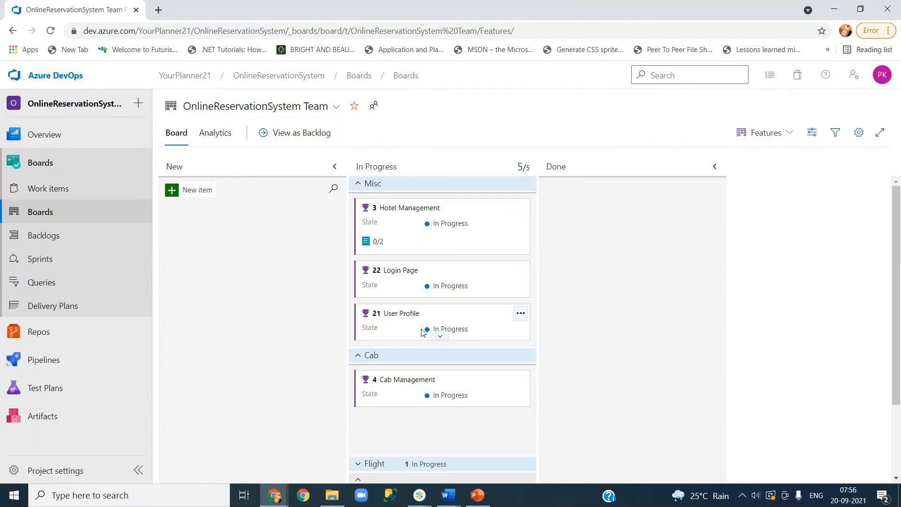
scroll(436, 324, down, 2)
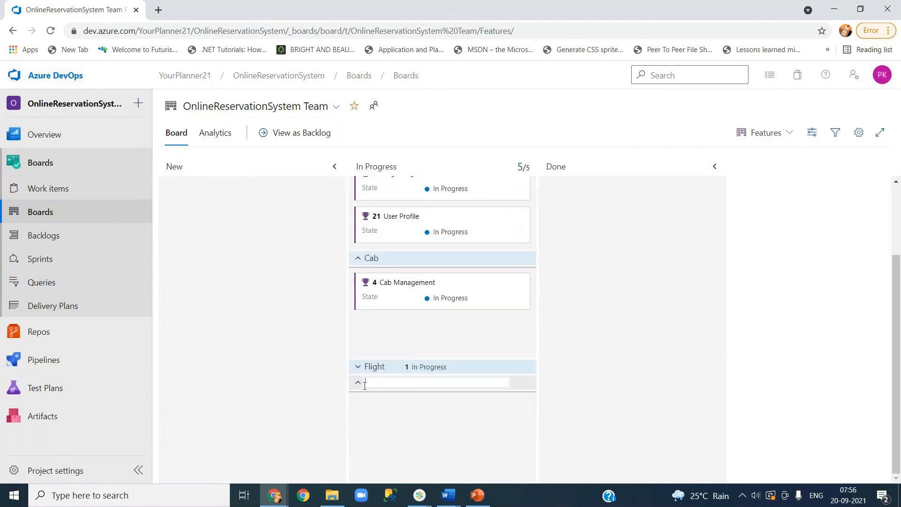
click(359, 382)
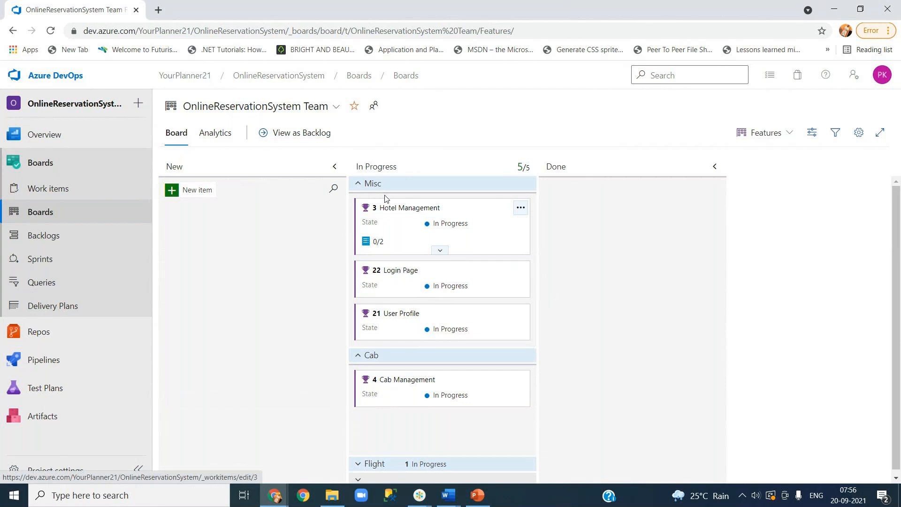
click(358, 183)
click(358, 201)
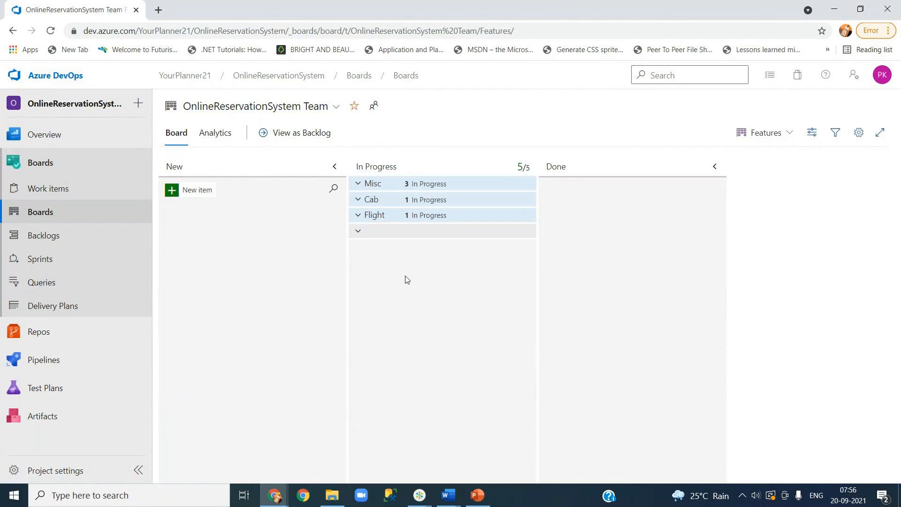
- Glance at the PowerPoint presentation, and expand the Flight, Cab and Misc swimlanes on the Features board
click(476, 495)
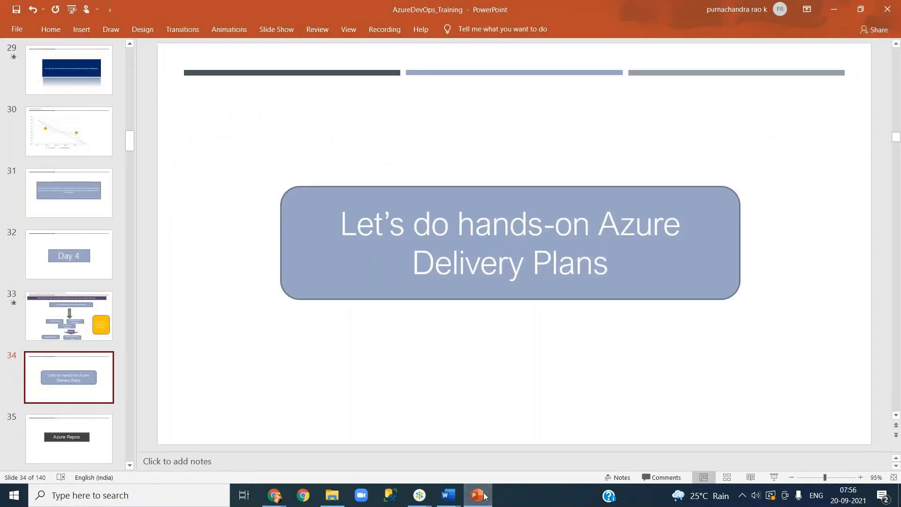
click(484, 496)
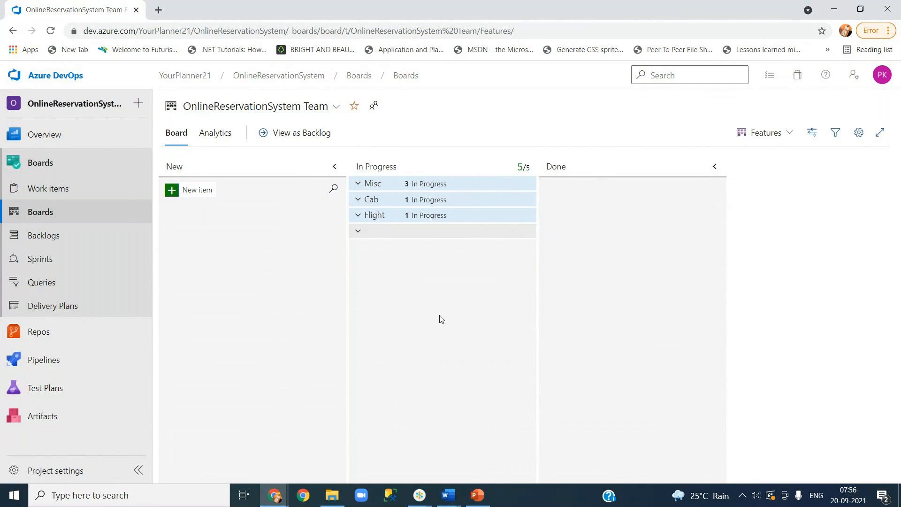
click(357, 216)
click(359, 200)
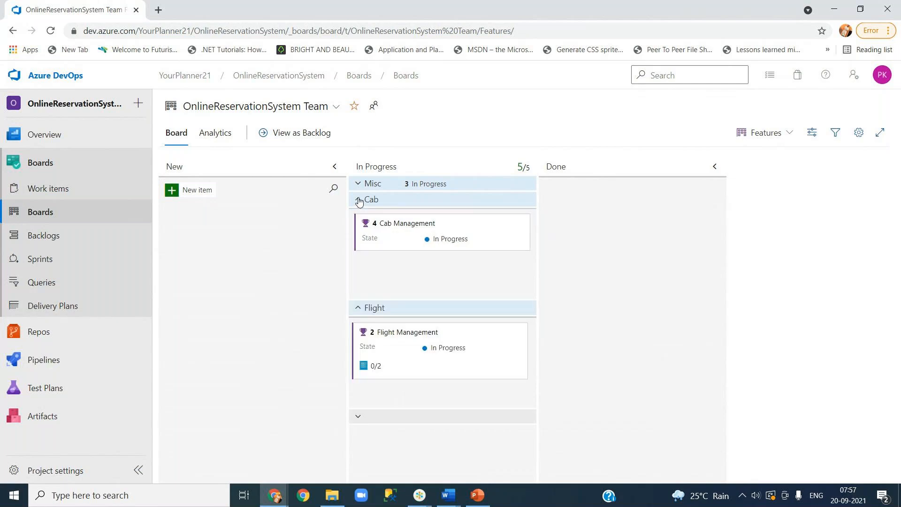
click(358, 184)
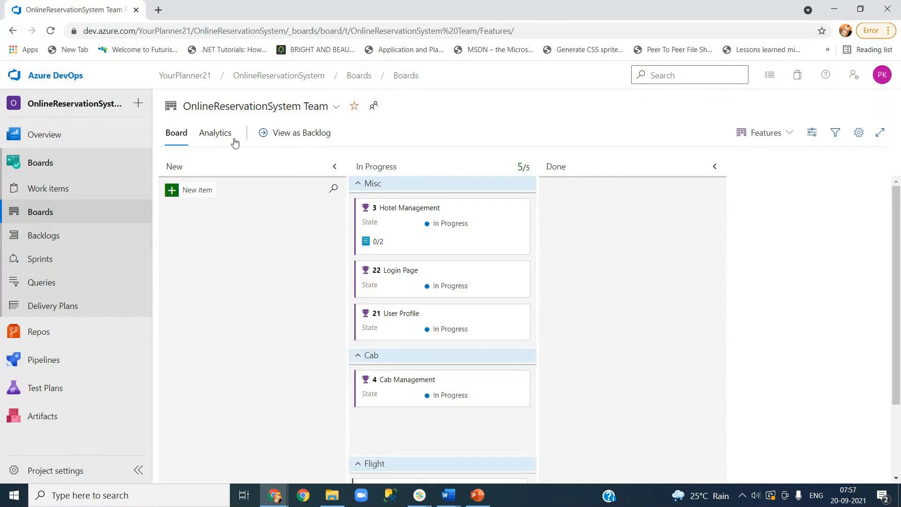
- Switch to the Backlog items board and add a swimlane named Cab in its settings
click(770, 133)
click(768, 172)
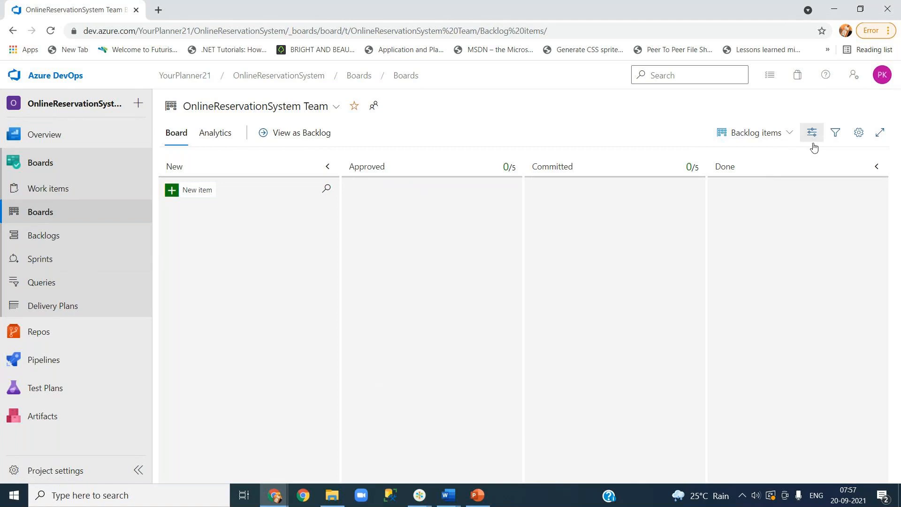
click(858, 134)
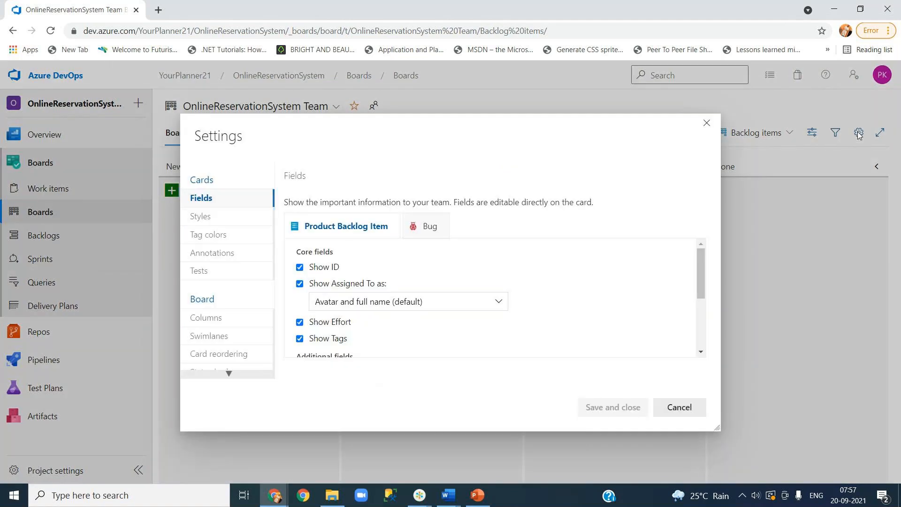
click(216, 341)
click(310, 205)
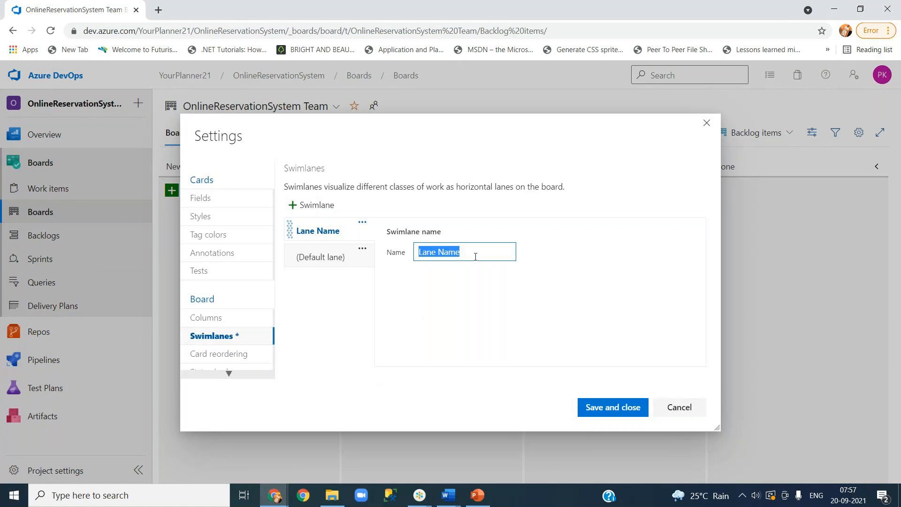
text(Cab)
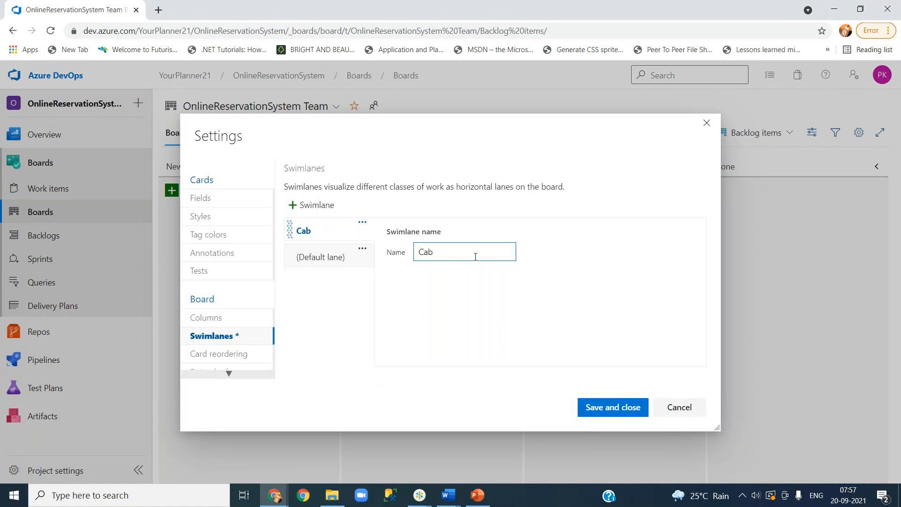
- Add another swimlane named Train, name the default lane Misc, and save the board settings
click(308, 206)
text(Train)
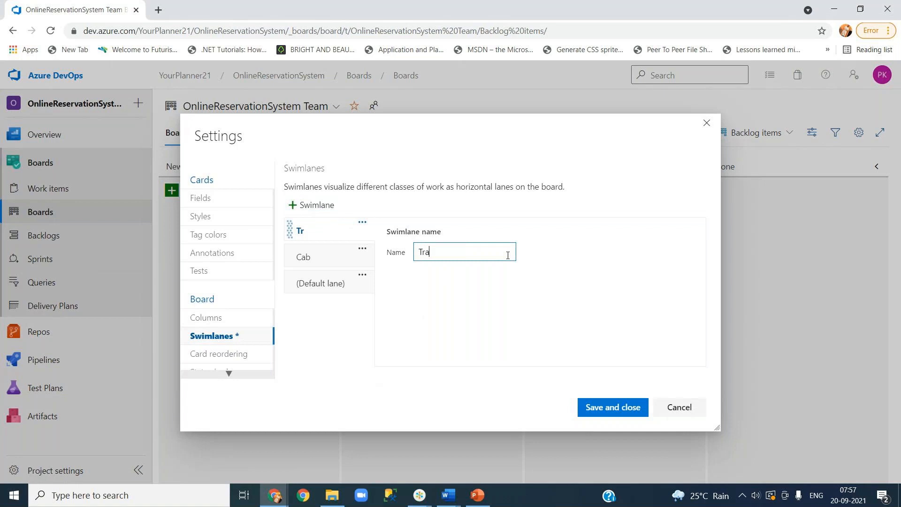
click(335, 283)
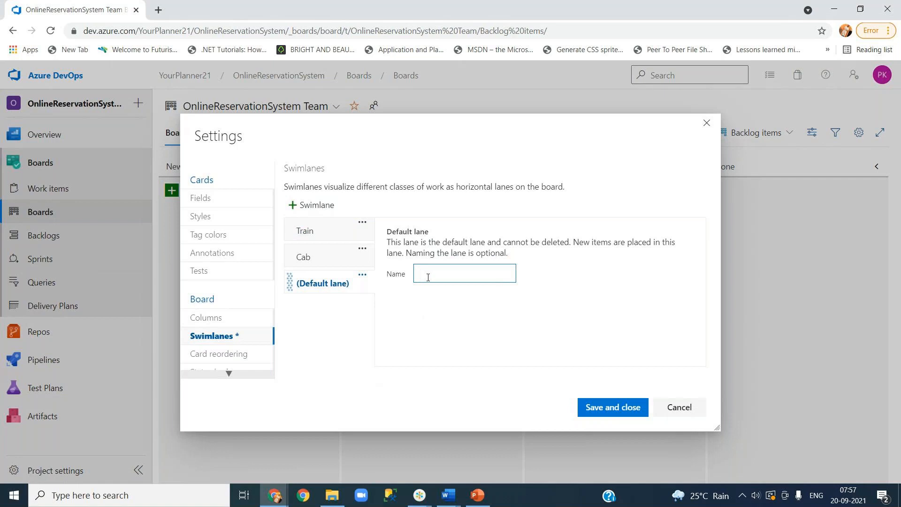
text(Misc)
click(601, 413)
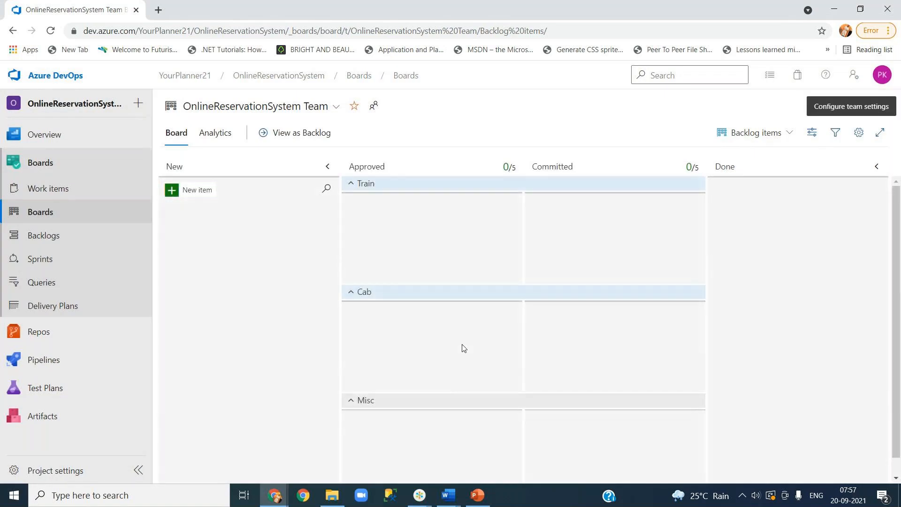
- Look over the Backlog items board's swimlanes, and collapse the Train, Cab and Misc lanes
scroll(464, 349, down, 1)
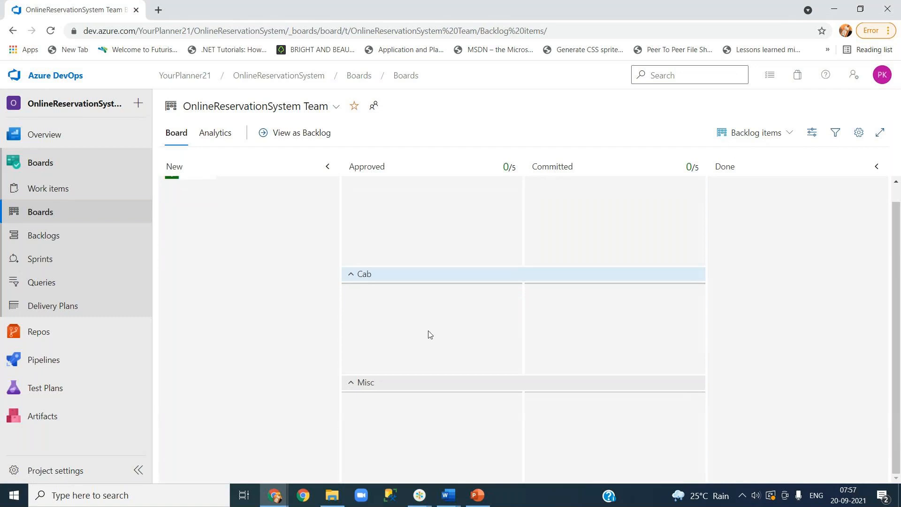
scroll(428, 334, up, 1)
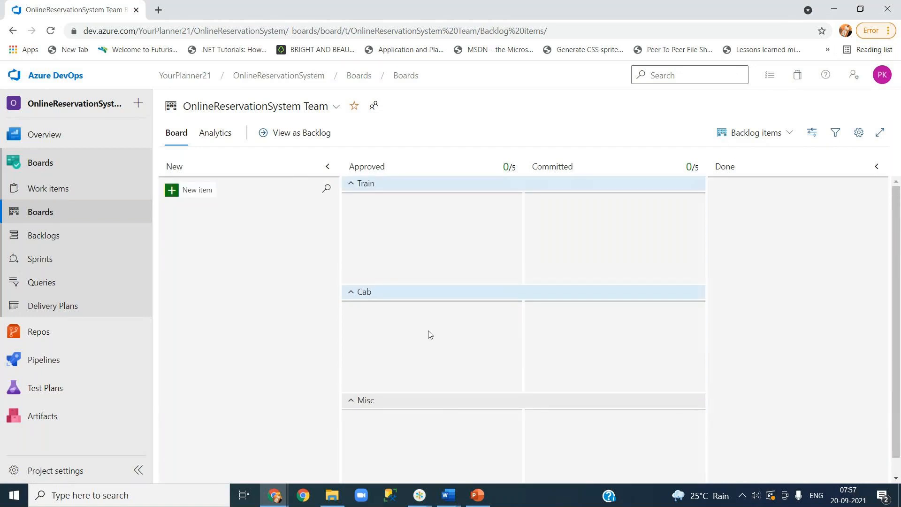
click(355, 185)
click(349, 204)
click(352, 215)
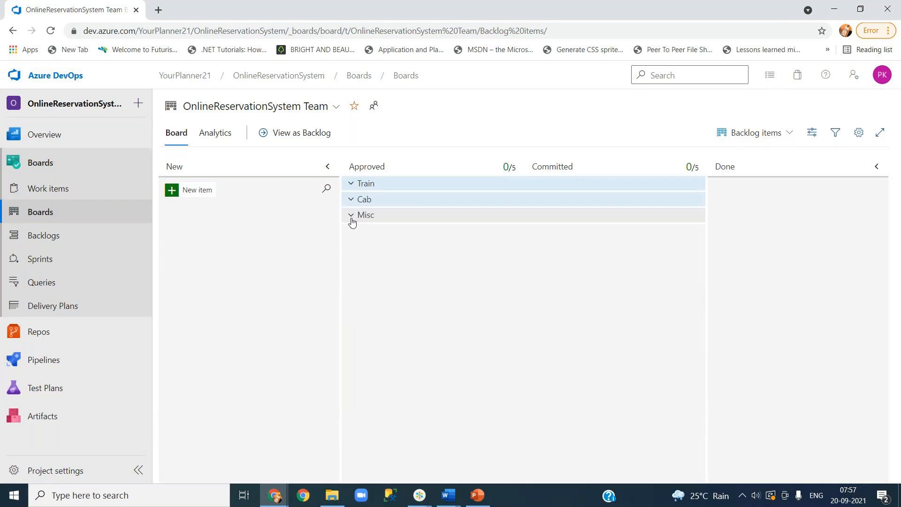
- View the Features board's swimlanes for comparison, and return to the Backlog items board
click(770, 133)
click(760, 158)
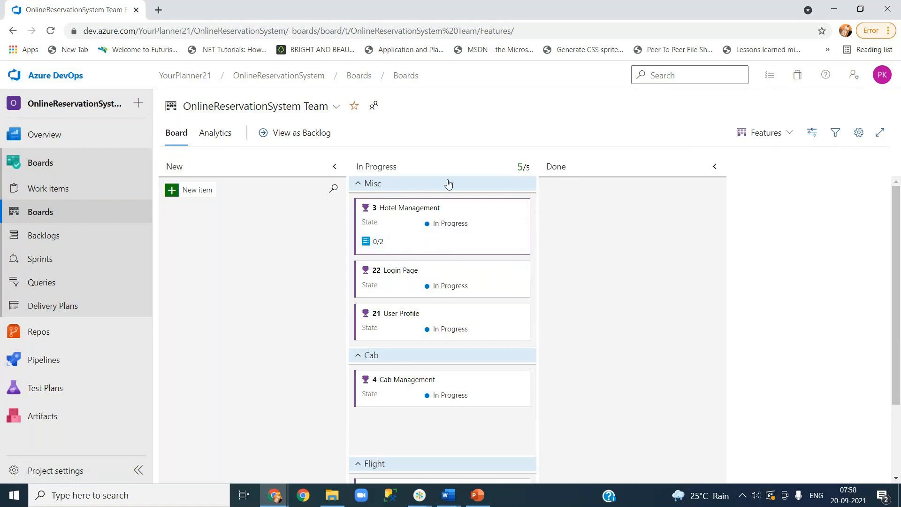
click(781, 134)
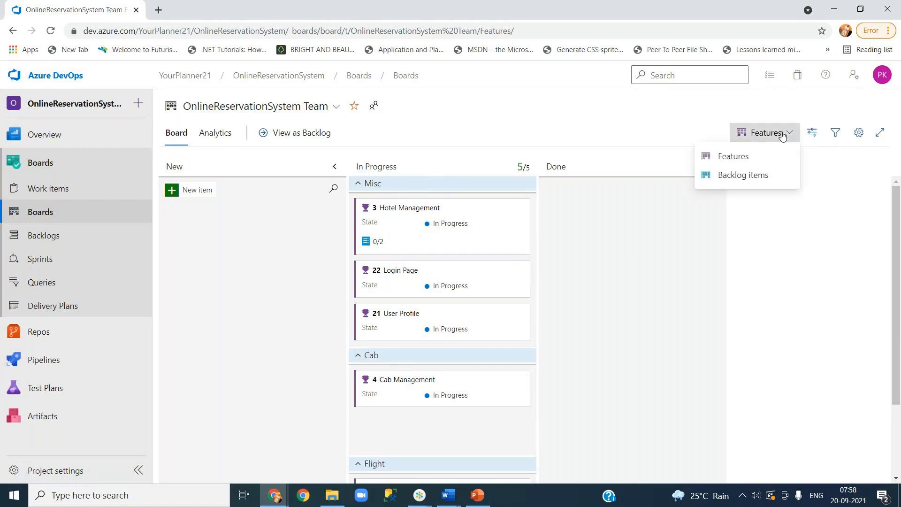
click(762, 177)
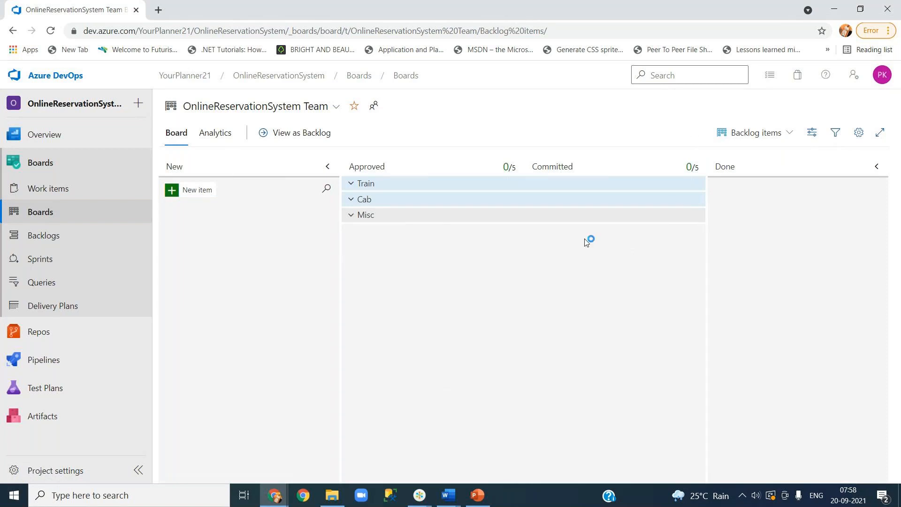
- Expand the Train, Cab and Misc swimlanes on the Backlog items board
click(353, 187)
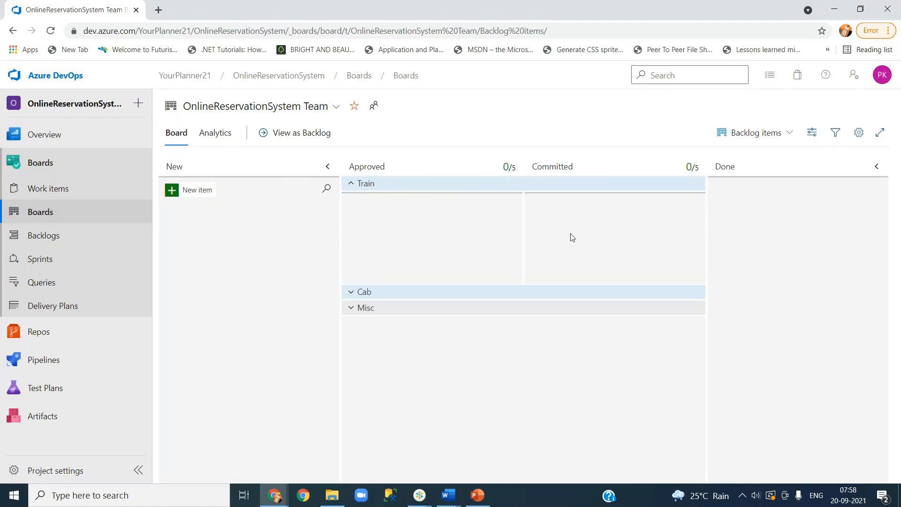
click(352, 293)
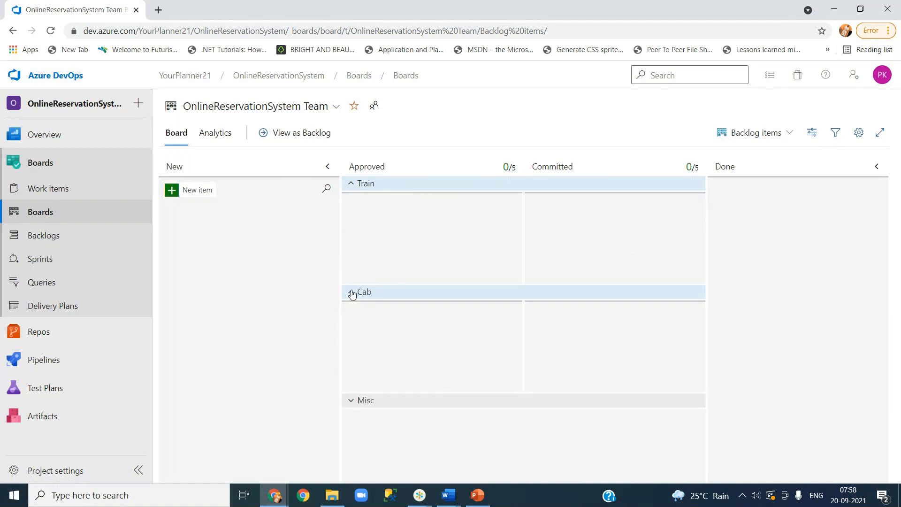
click(351, 402)
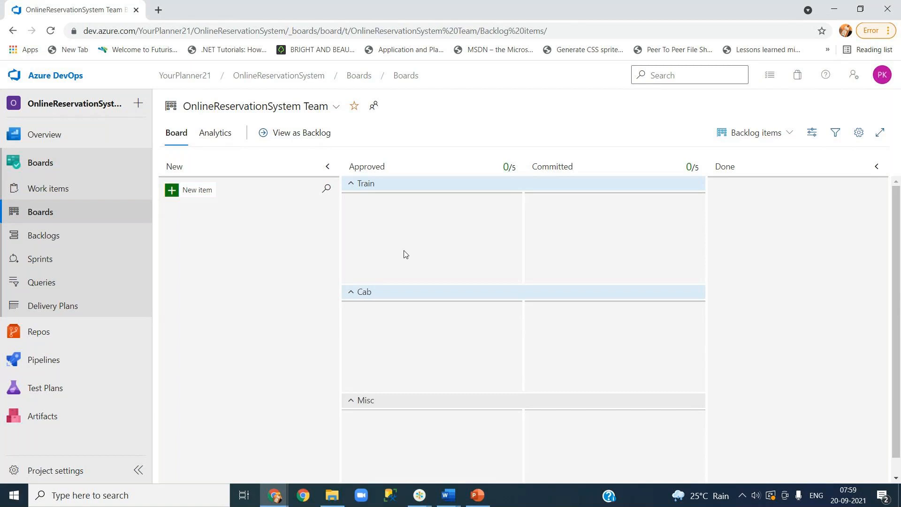
- Switch to PowerPoint, review slide 33 on managing Delivery Plans, and return to the Azure DevOps board
click(477, 497)
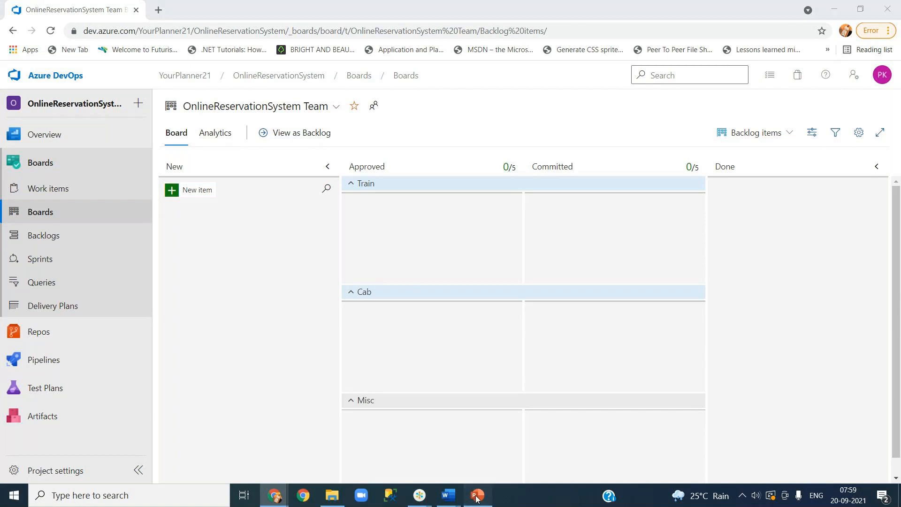
click(64, 327)
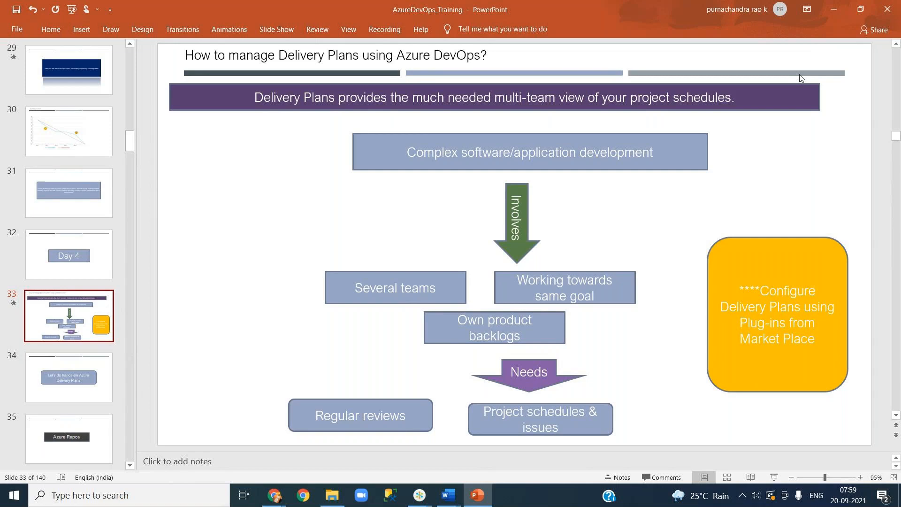
click(833, 9)
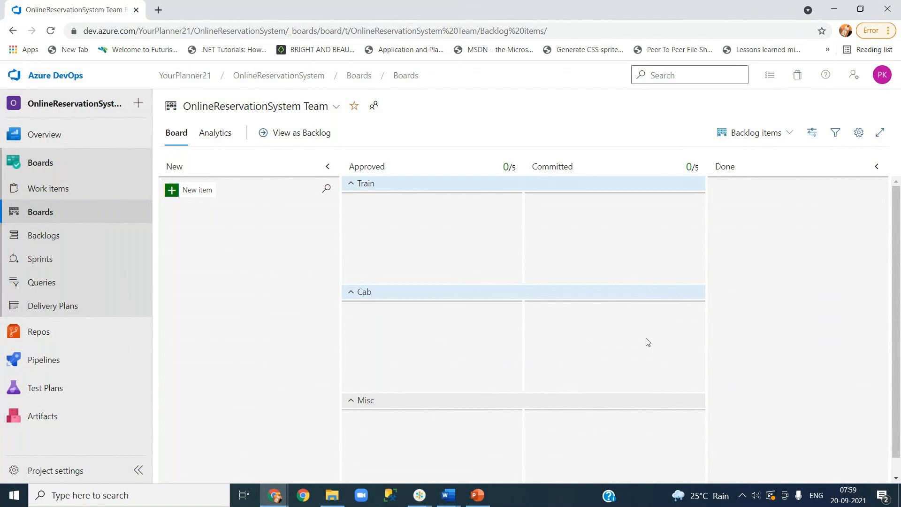
click(484, 500)
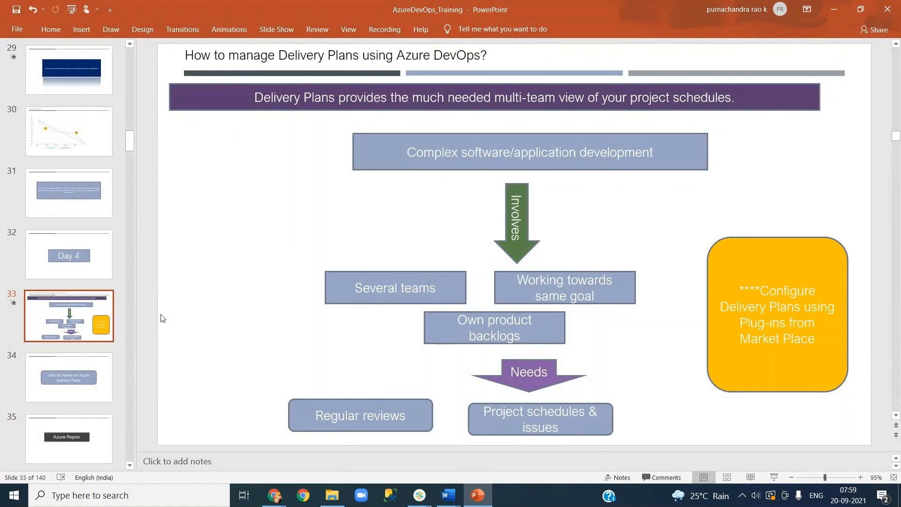
mouse_move(160, 312)
mouse_down()
mouse_move(877, 313)
mouse_move(864, 312)
mouse_up()
drag(159, 315, 869, 310)
drag(201, 203, 267, 258)
click(827, 12)
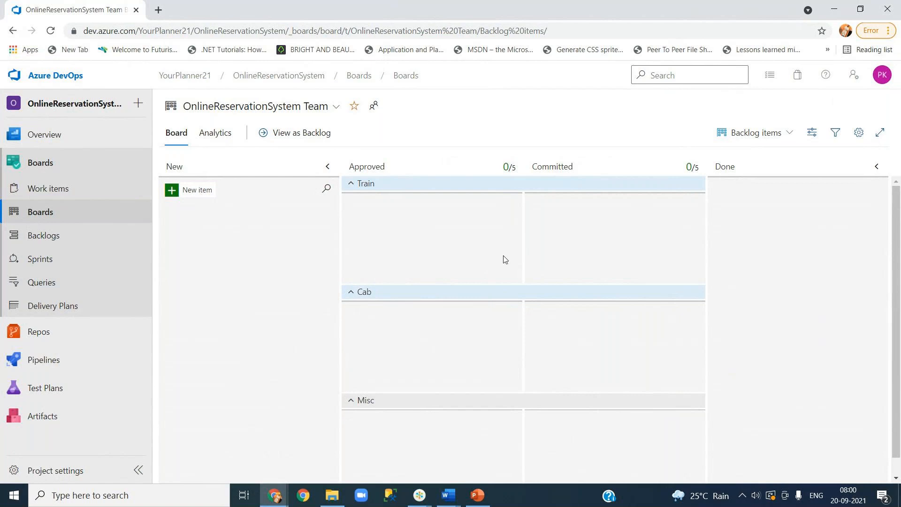
- Look through the Cards, Board and General categories of the board settings, and close them without saving
click(857, 134)
scroll(231, 318, down, 3)
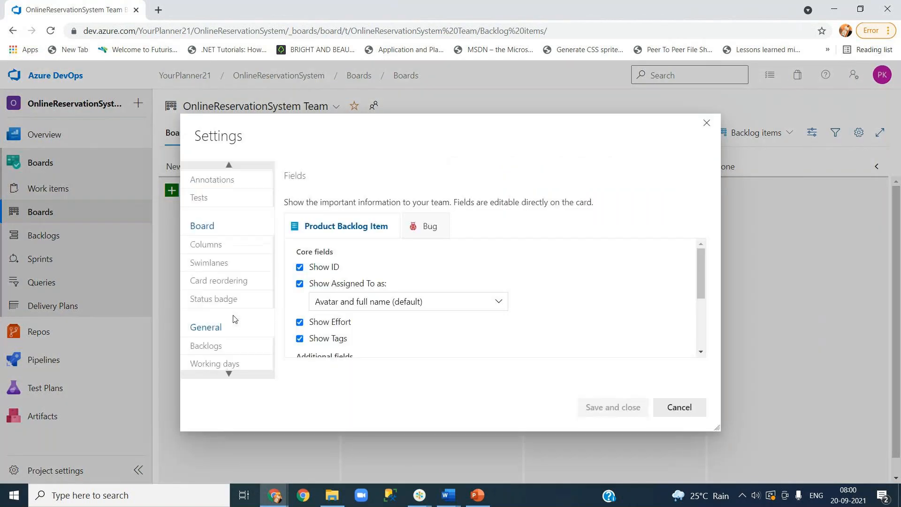
scroll(230, 352, up, 3)
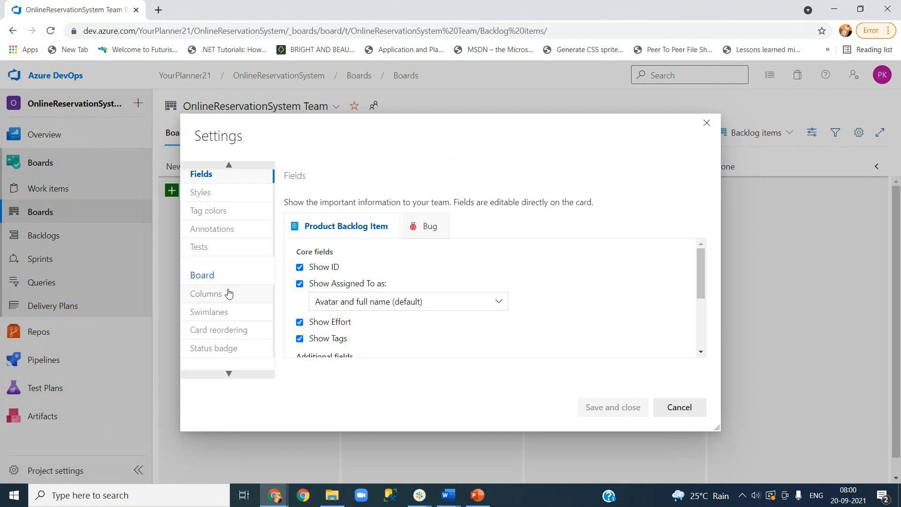
scroll(228, 293, down, 2)
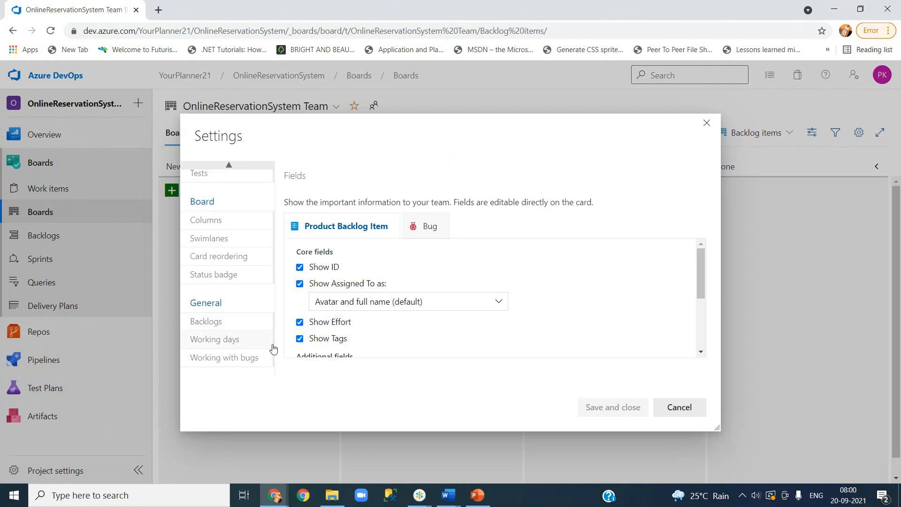
click(676, 416)
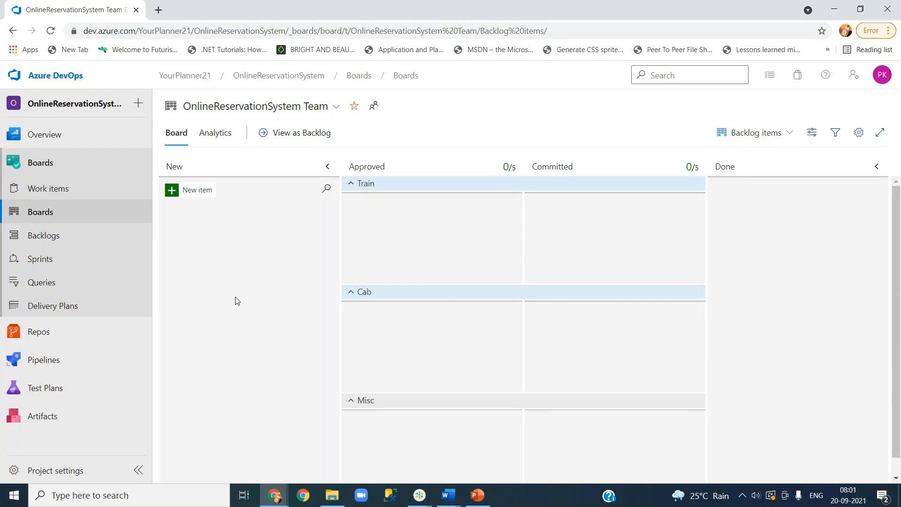
- Switch to the AzureDevOps_Training presentation in PowerPoint, browse its slide thumbnails, and select slide 23
click(478, 503)
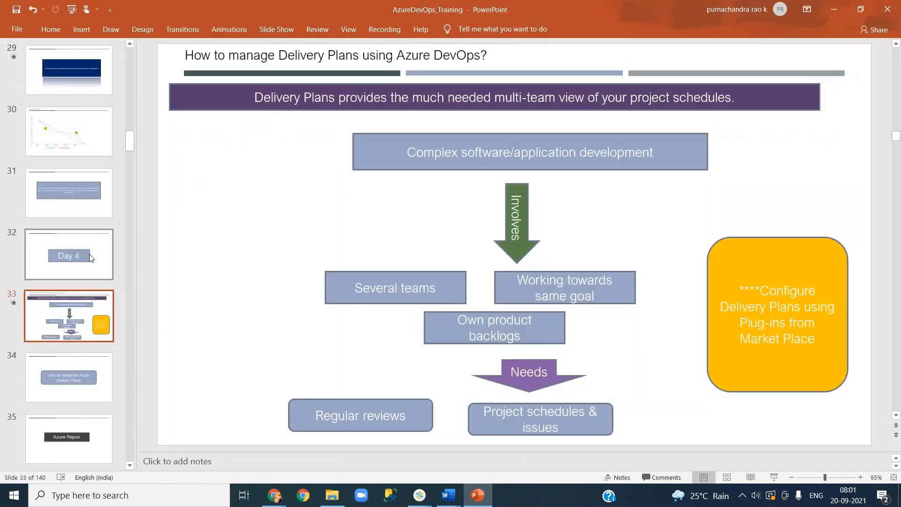
scroll(91, 257, up, 5)
scroll(91, 257, up, 12)
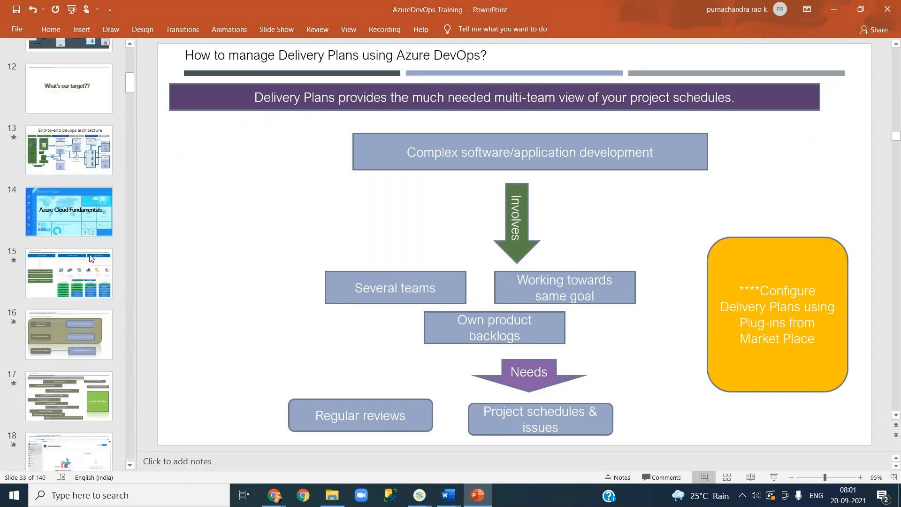
scroll(91, 258, down, 6)
scroll(91, 257, down, 6)
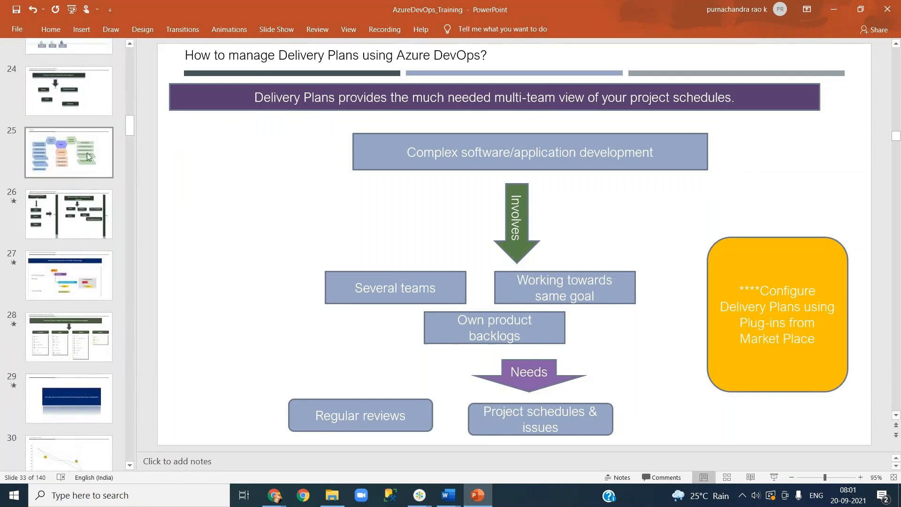
drag(129, 129, 130, 118)
click(76, 258)
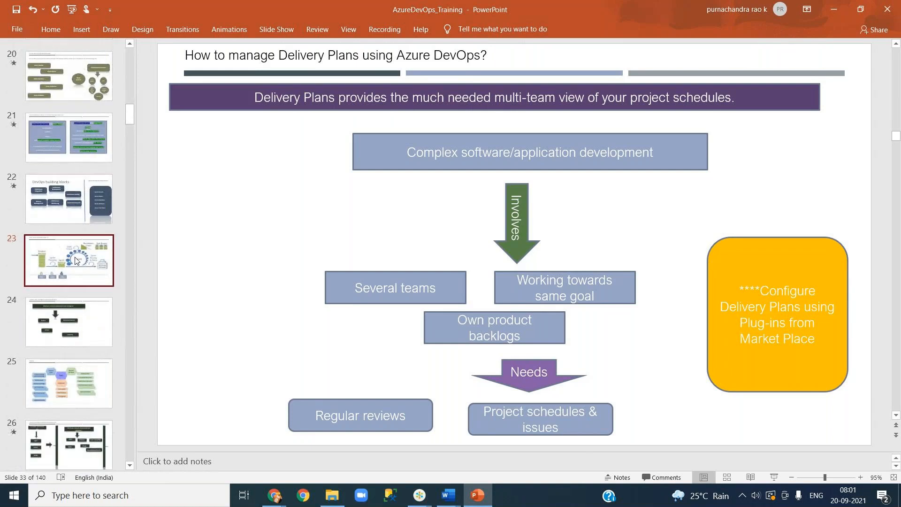